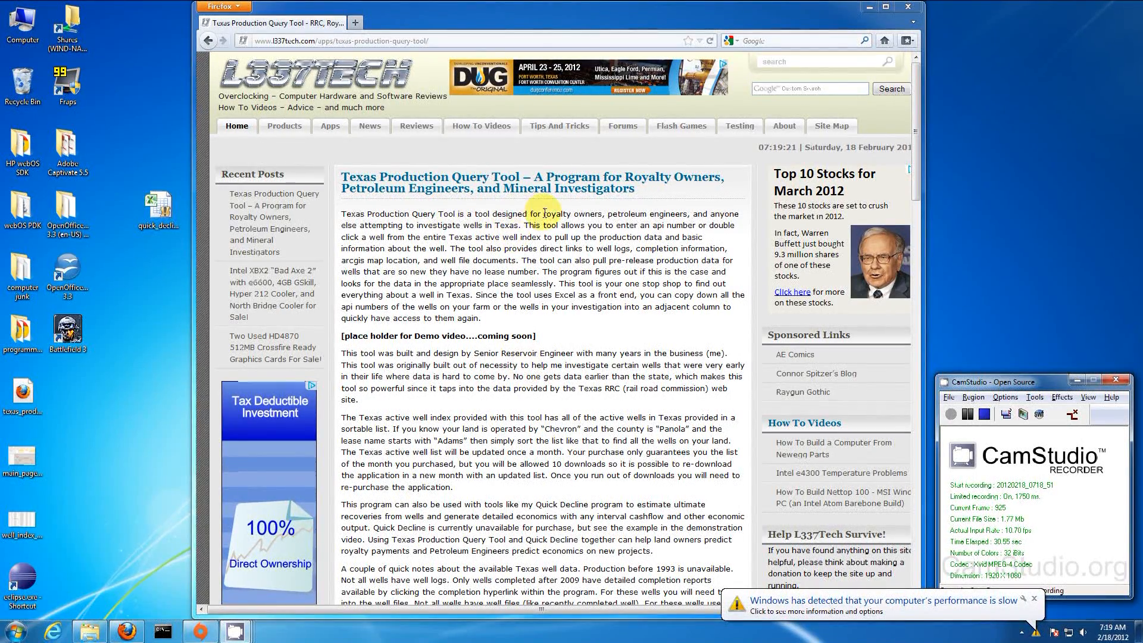
Step: Minimize Firefox so the purchased folder in Explorer is visible
click(870, 7)
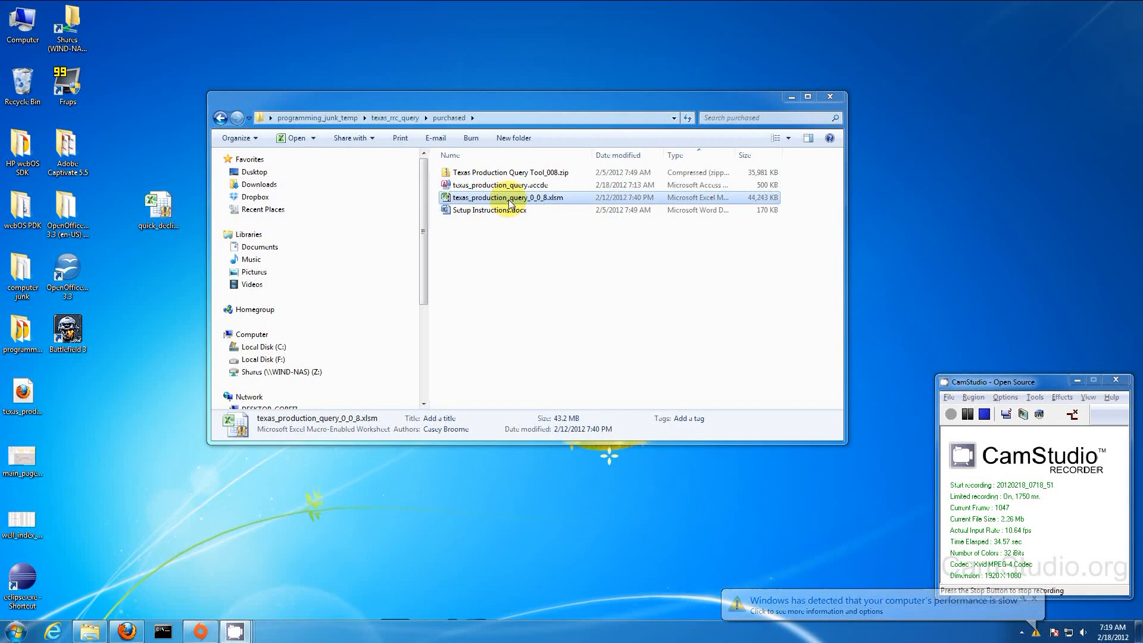
Step: Open texas_production_query_0_0_8.xlsm, acknowledge the Activated notice, and show its production sheet
double_click(475, 199)
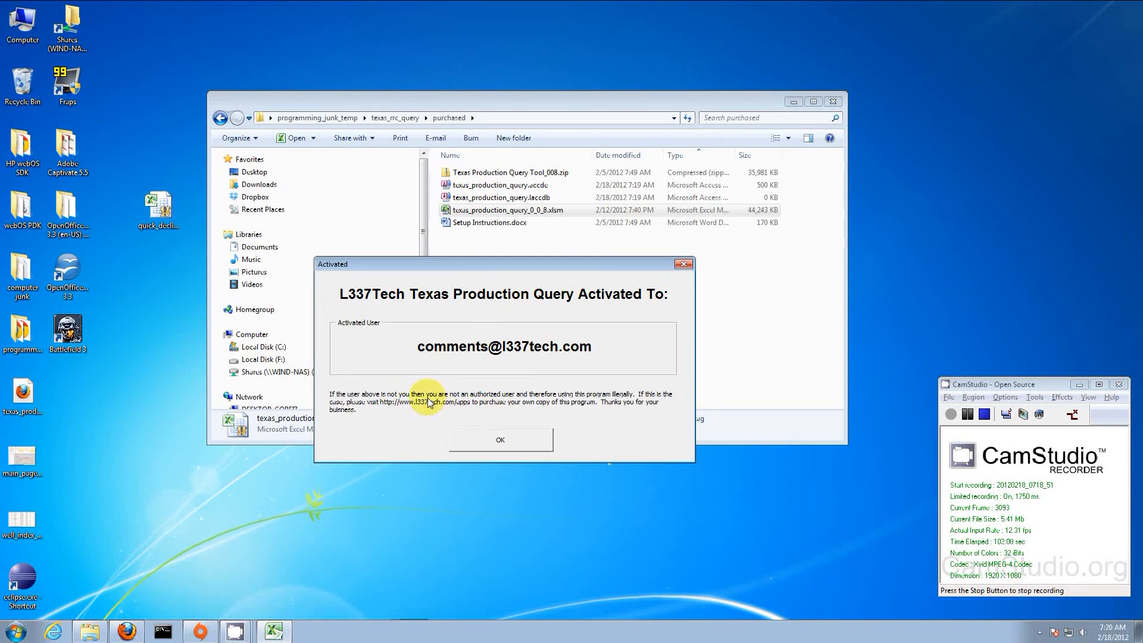
click(505, 438)
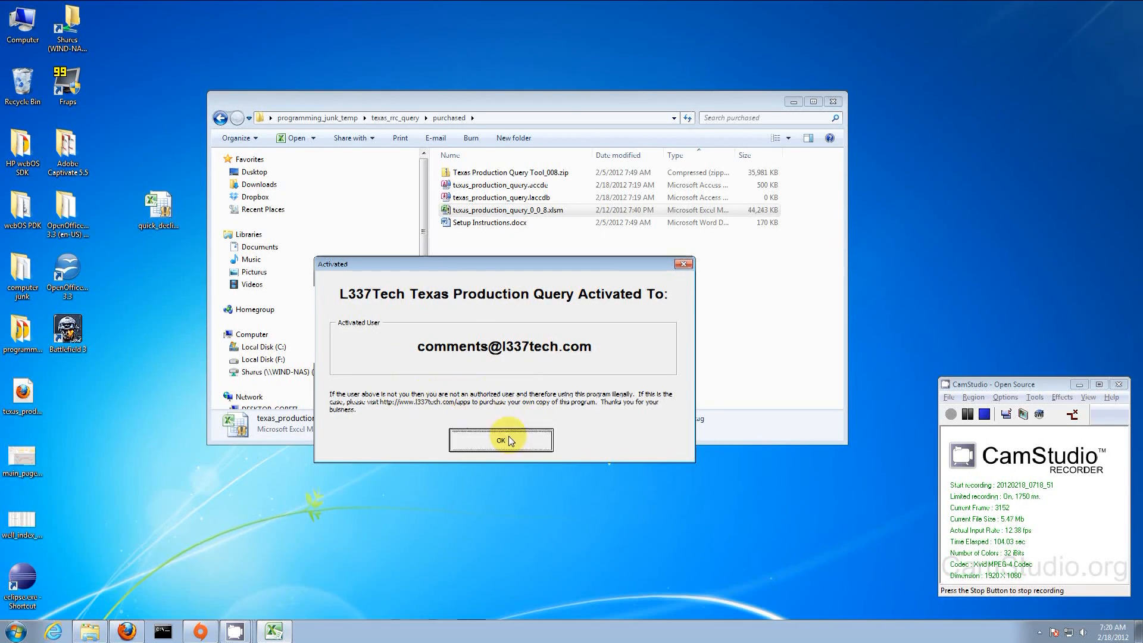
click(277, 630)
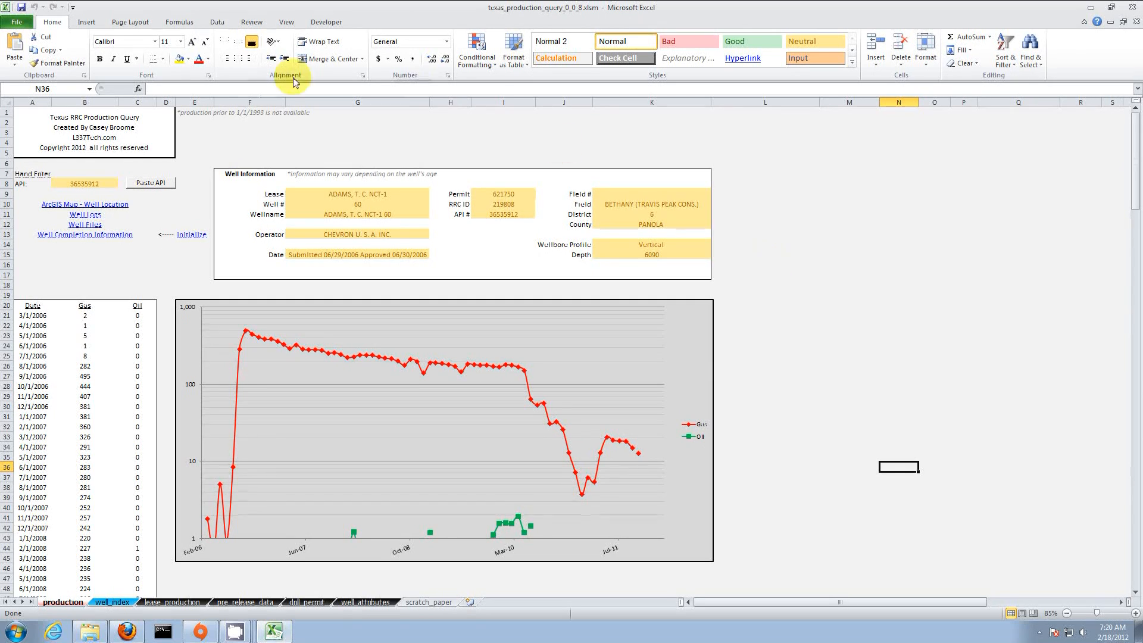
drag(375, 194, 376, 252)
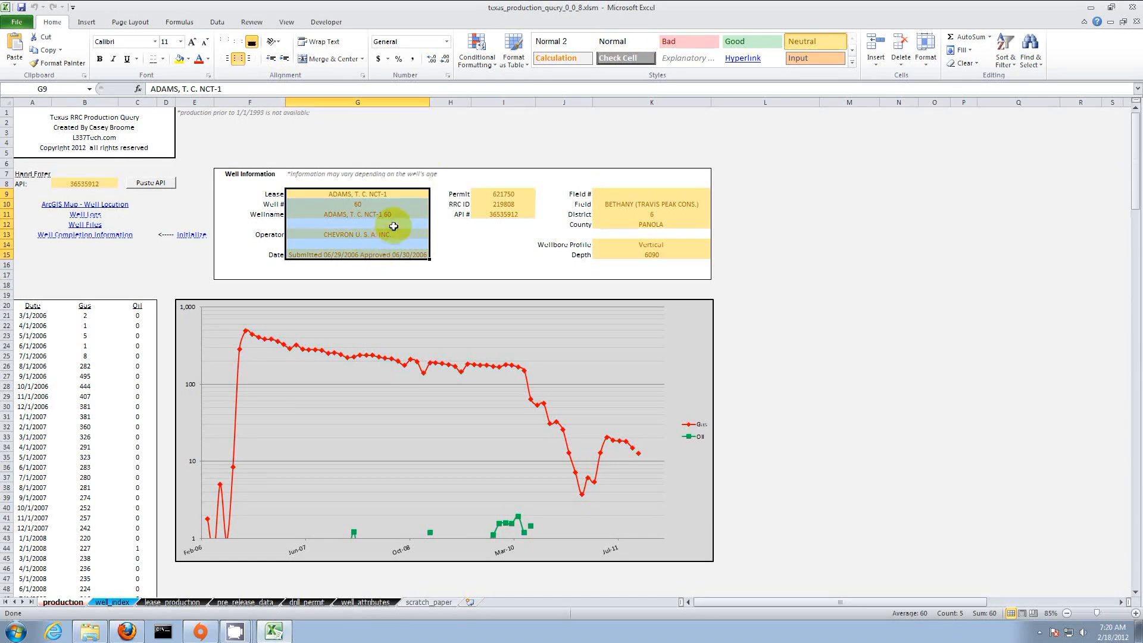
click(426, 153)
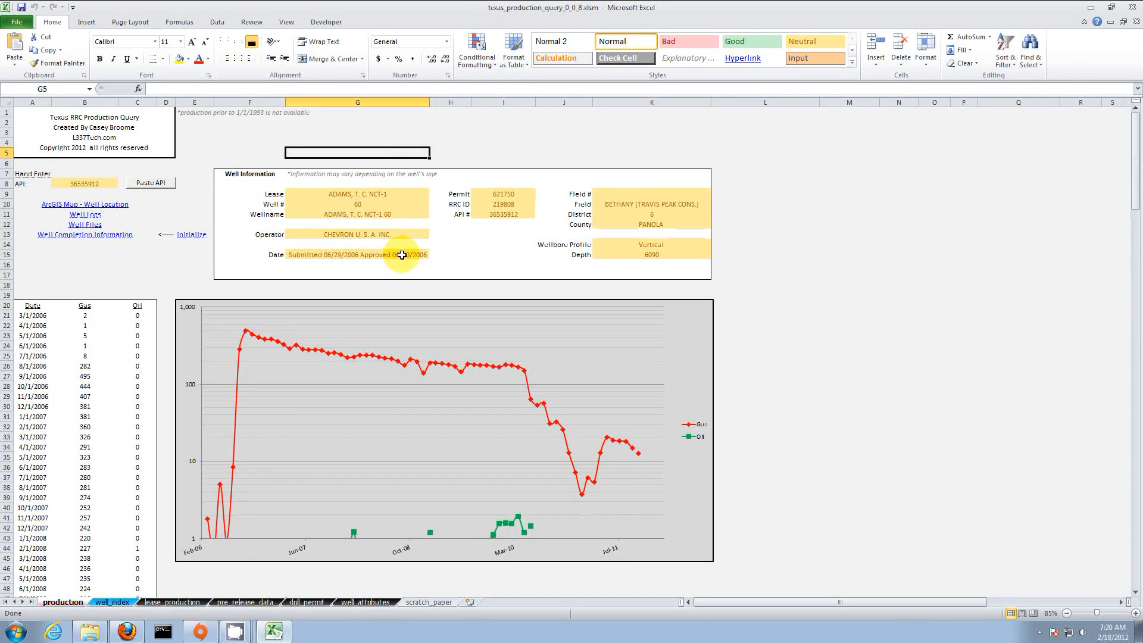
click(682, 205)
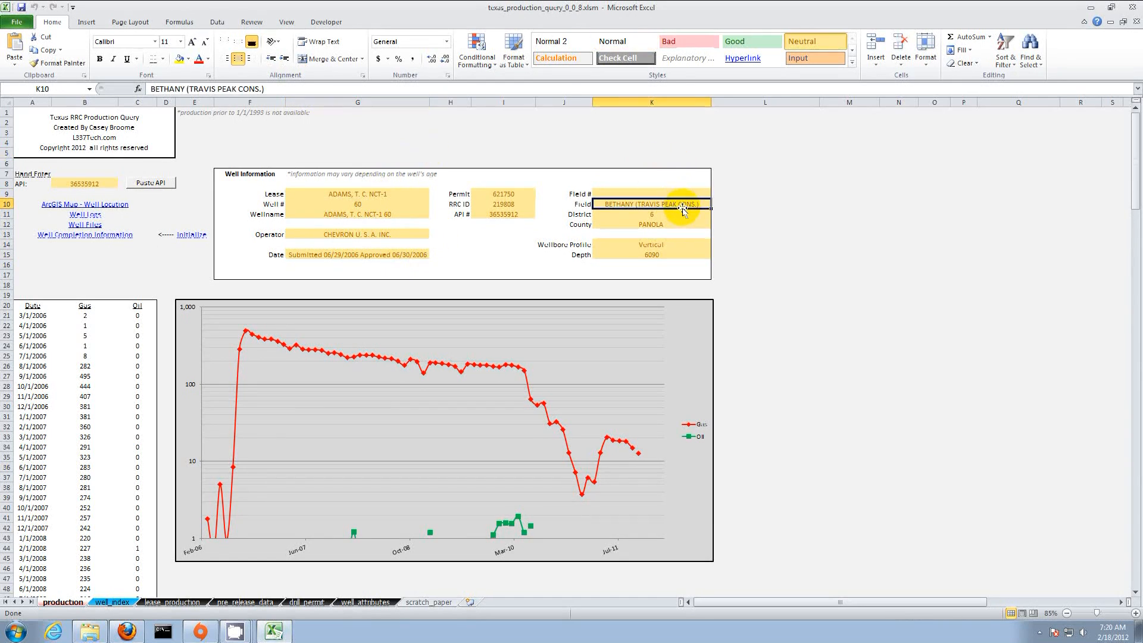
click(666, 247)
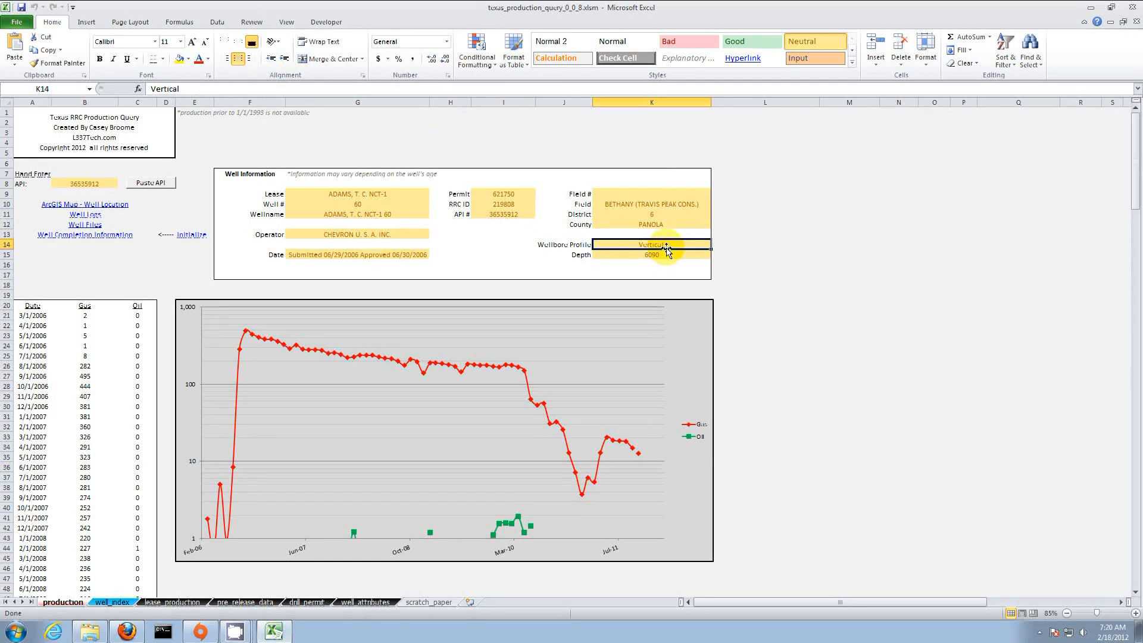
click(514, 197)
click(536, 154)
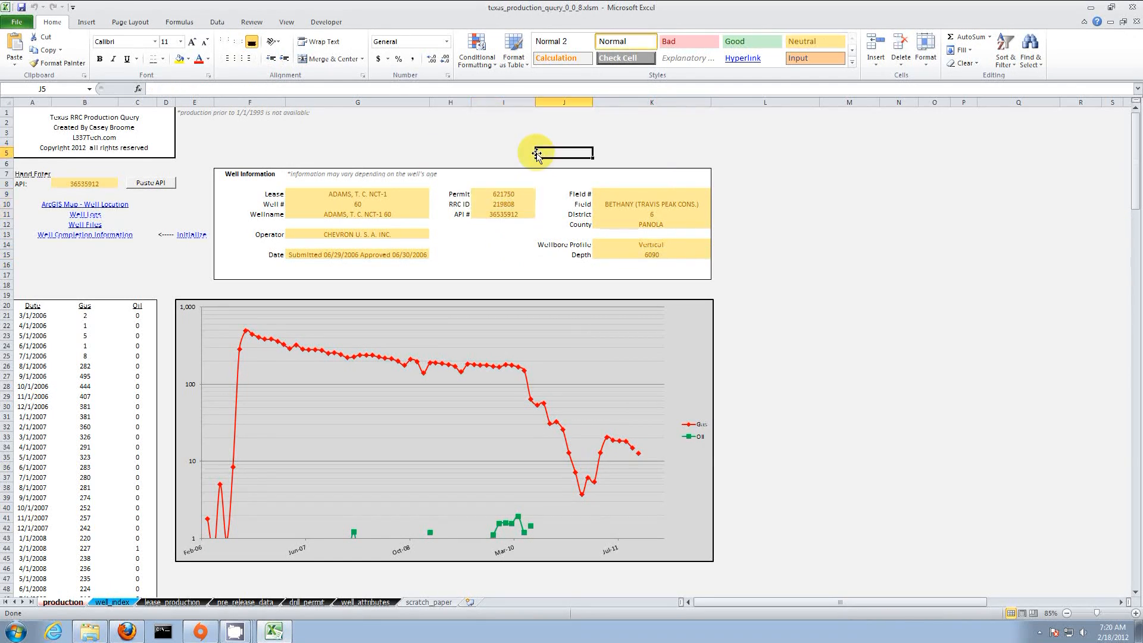
click(120, 206)
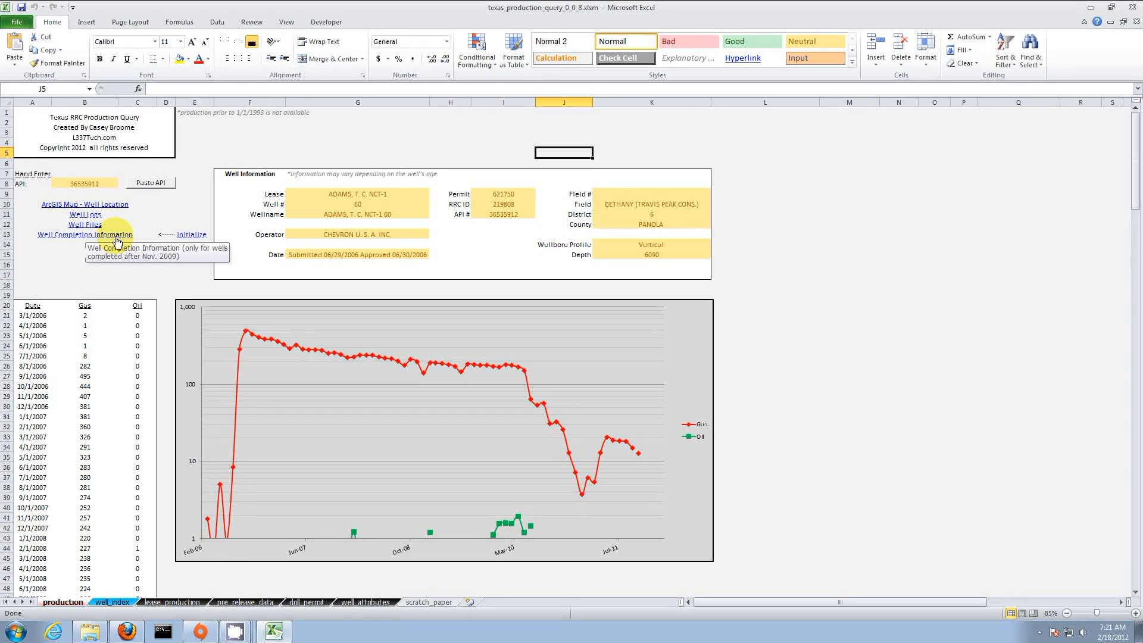
drag(179, 286, 98, 255)
click(182, 211)
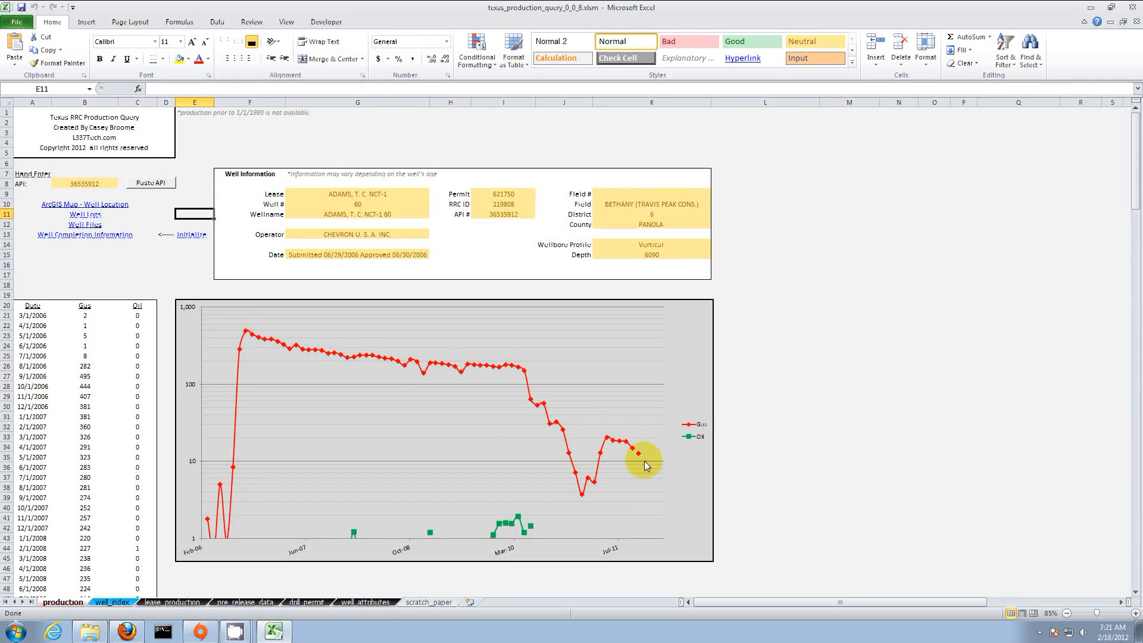
mouse_move(640, 457)
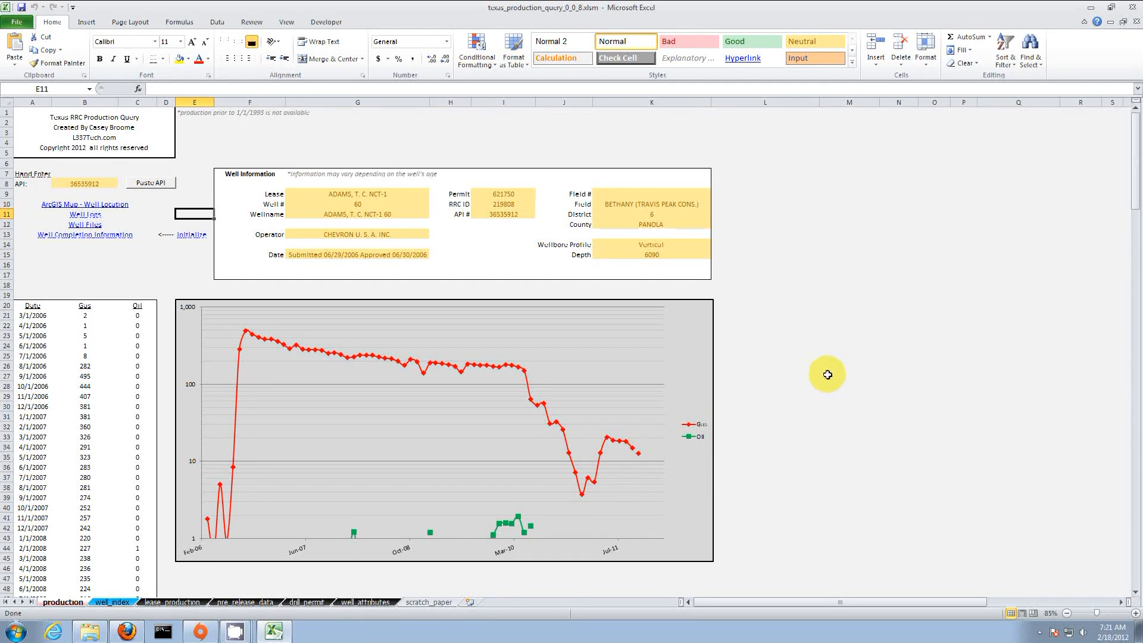
scroll(48, 529, down, 20)
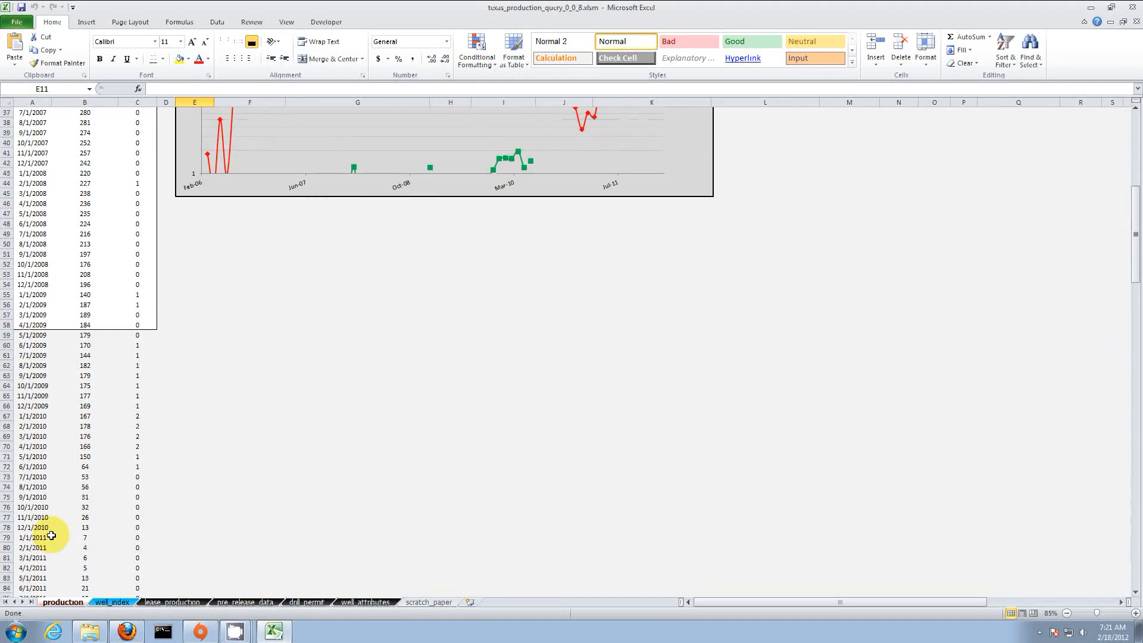
click(34, 405)
drag(34, 406, 141, 404)
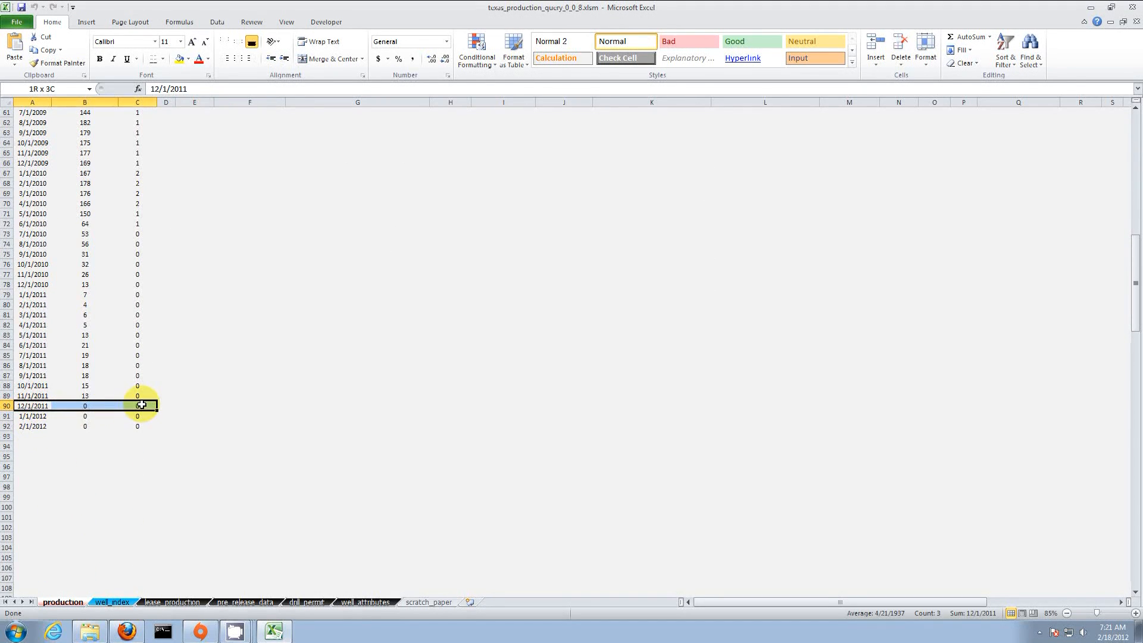
click(26, 395)
drag(26, 395, 138, 395)
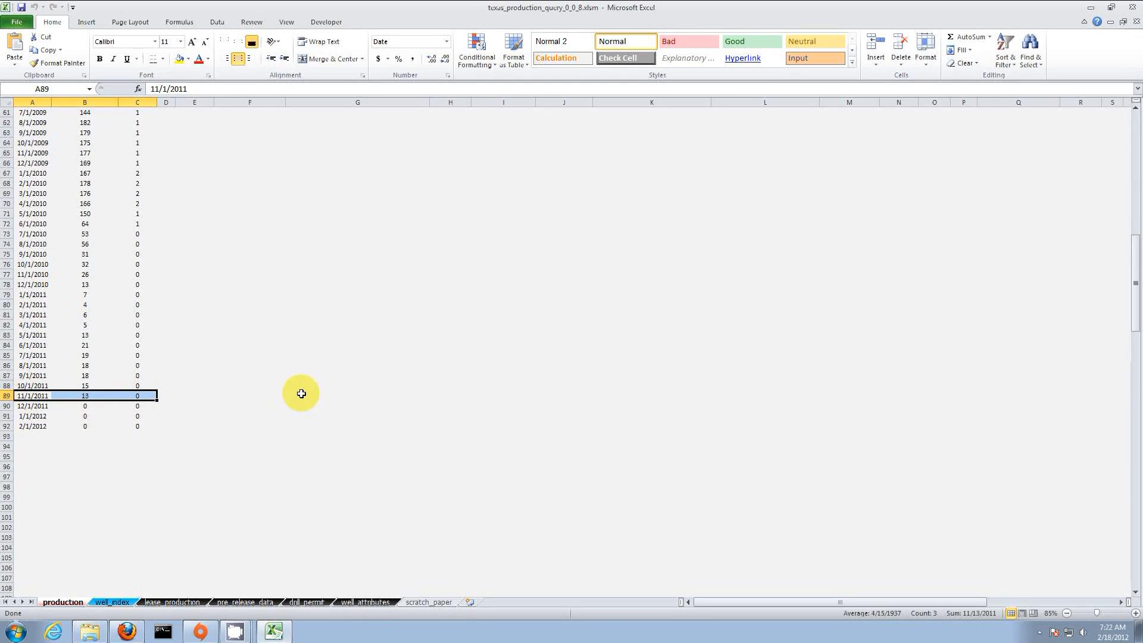
drag(22, 394, 122, 394)
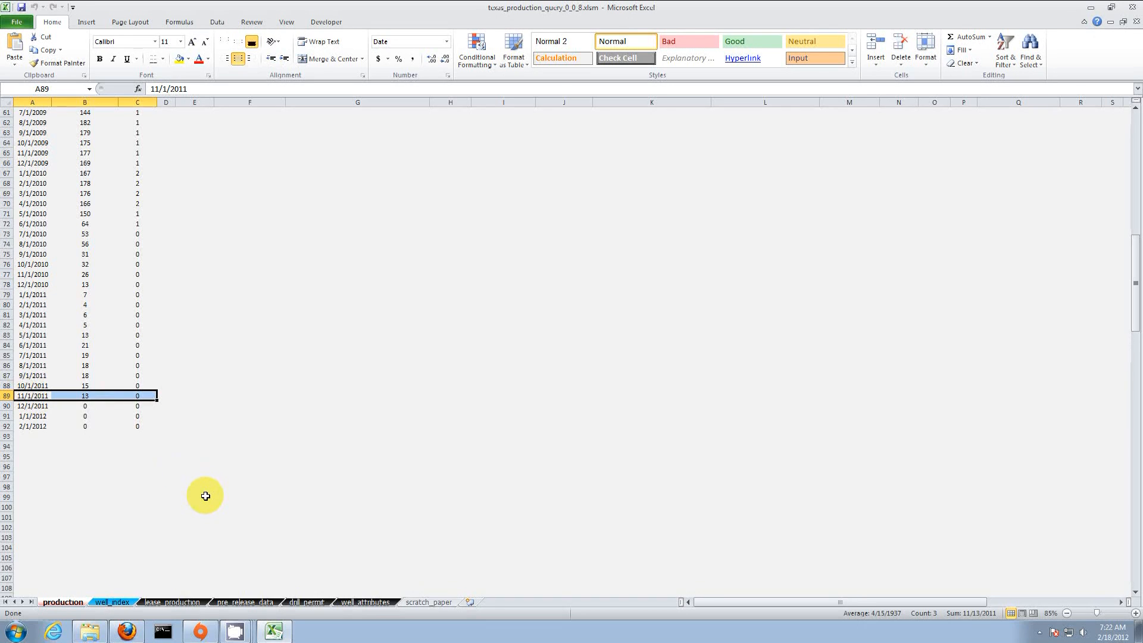
drag(27, 406, 133, 406)
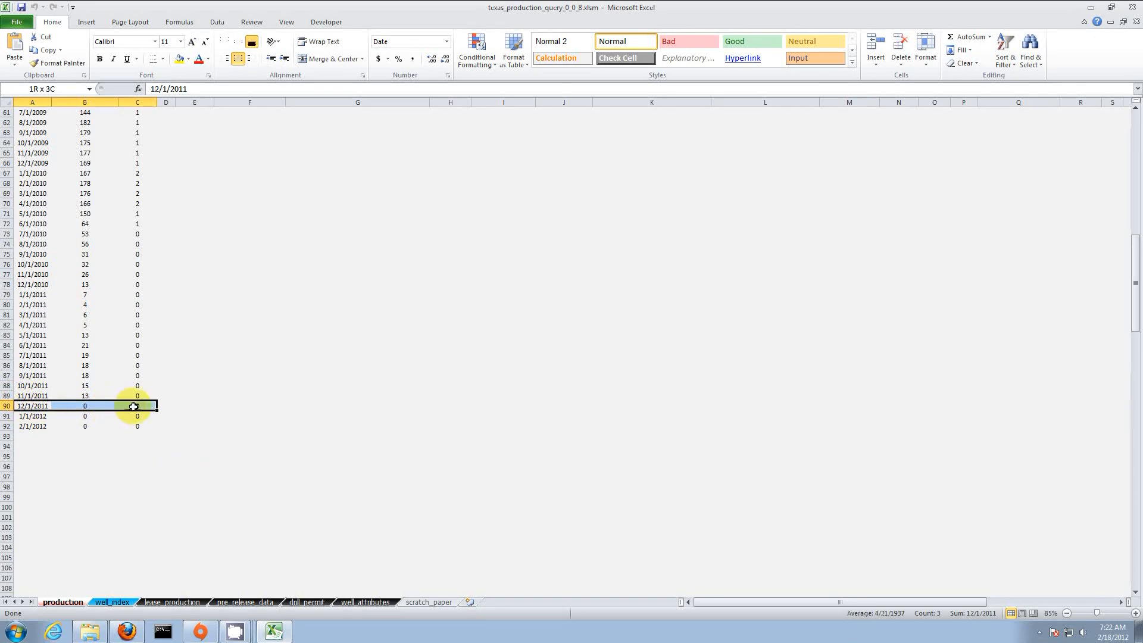
scroll(196, 455, up, 20)
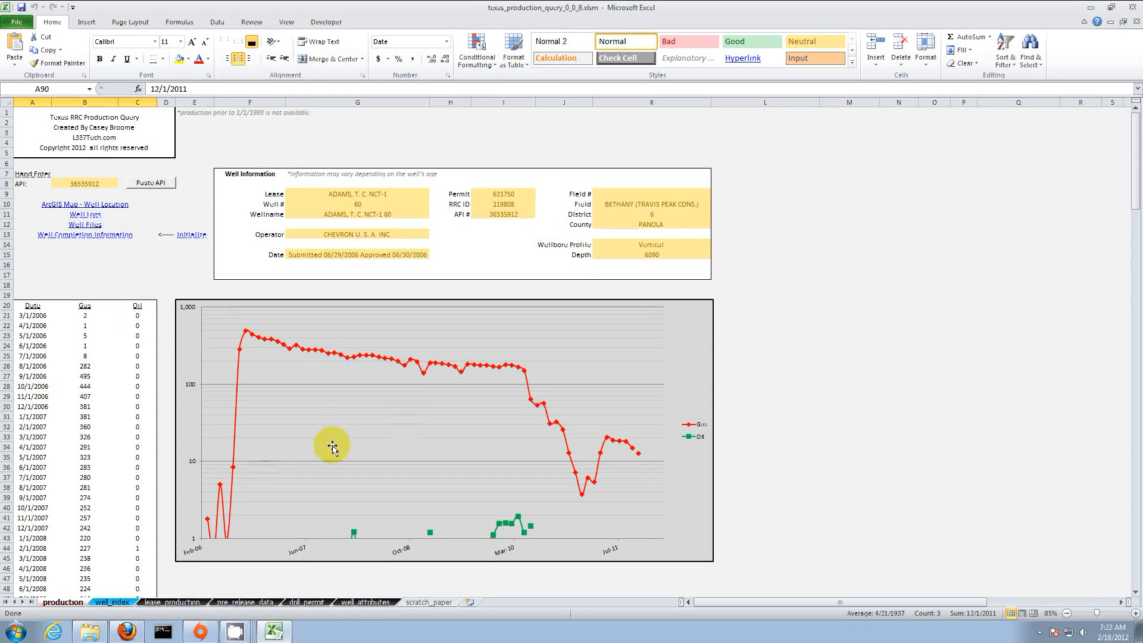
drag(134, 316, 84, 487)
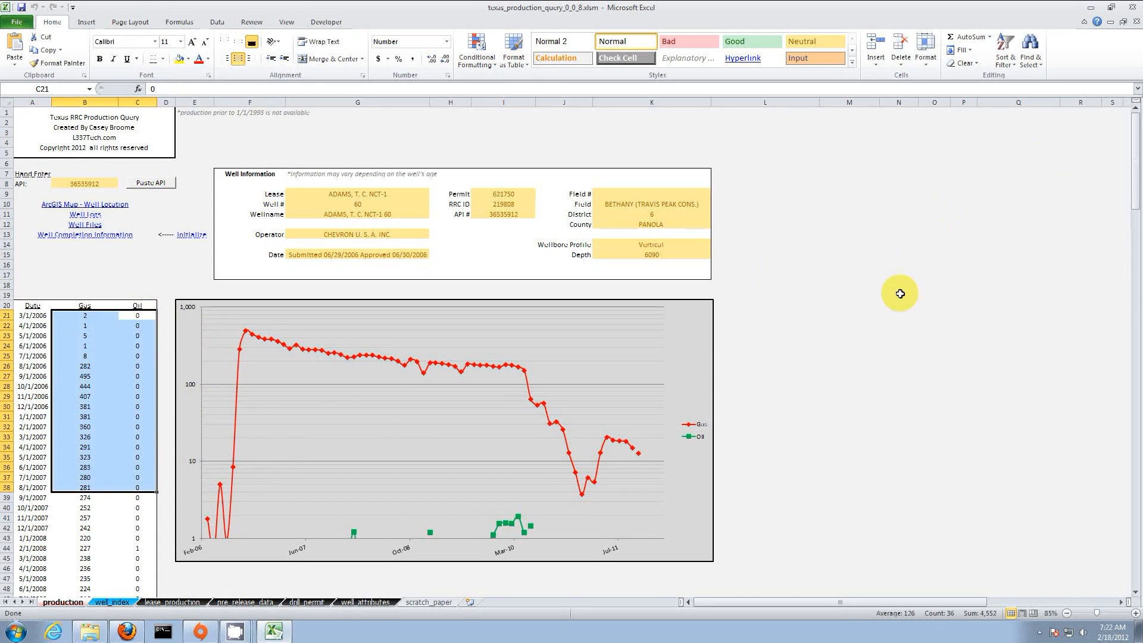
click(880, 331)
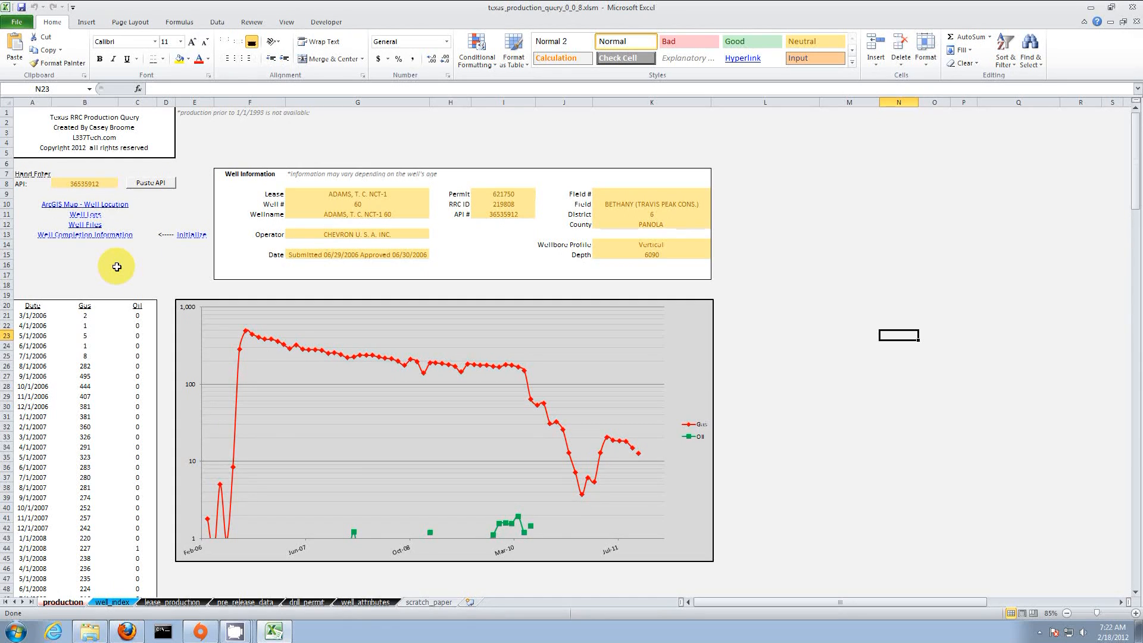
click(748, 254)
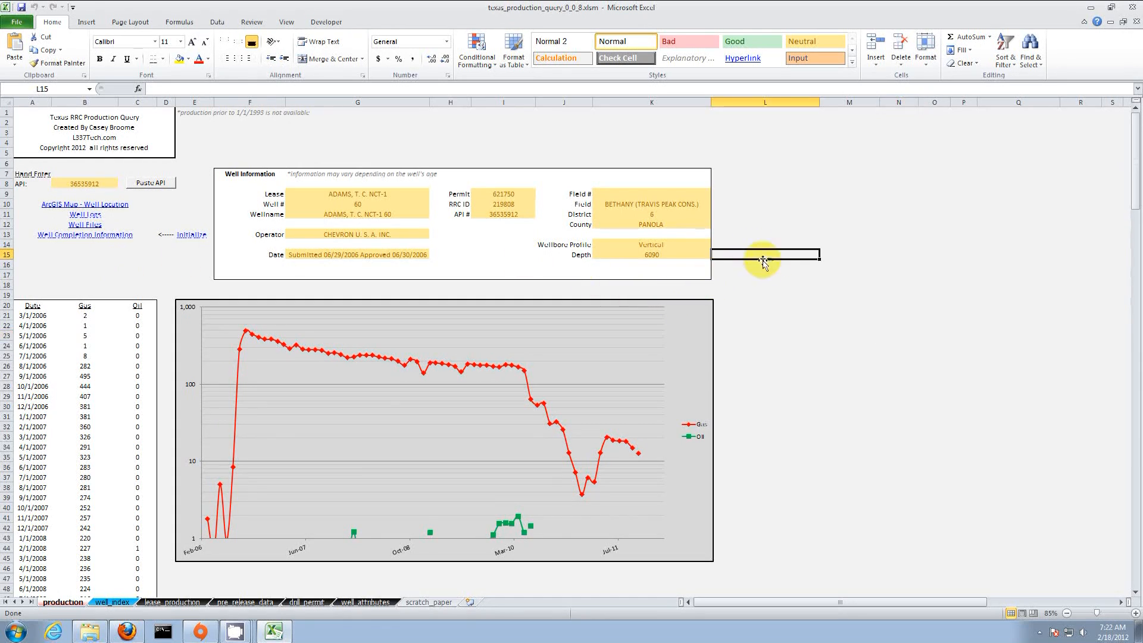
click(914, 296)
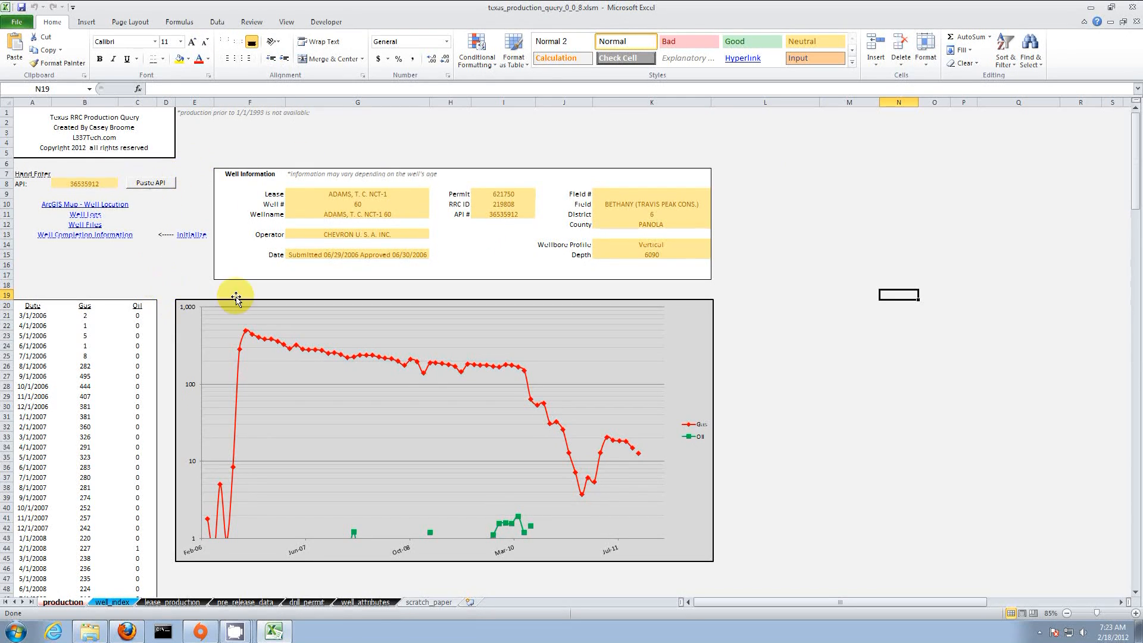
click(774, 390)
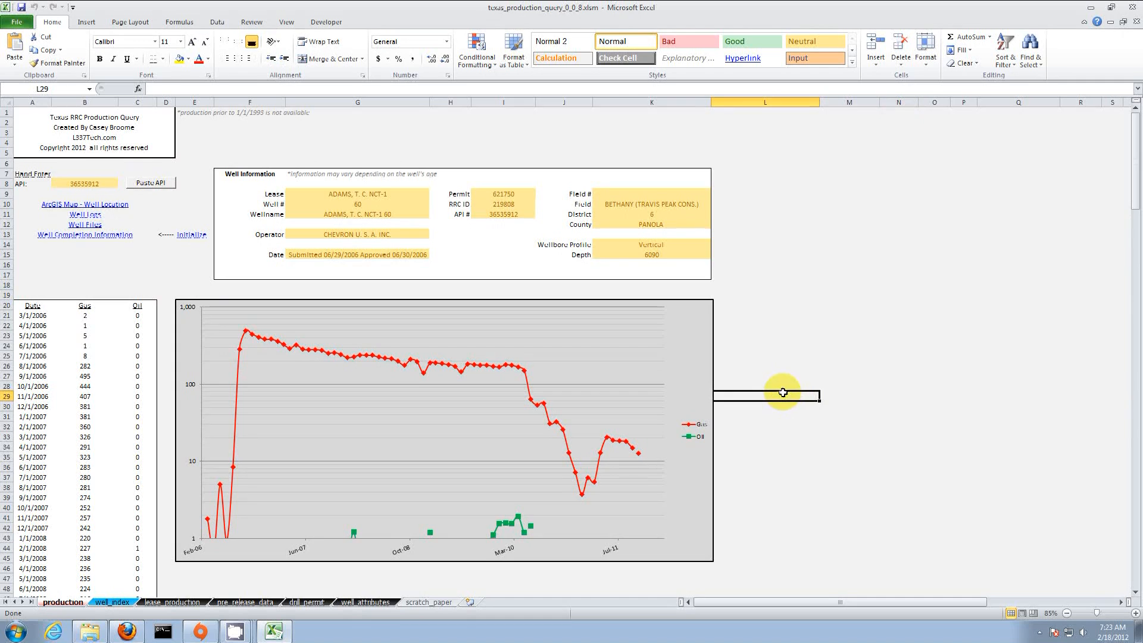
drag(843, 174, 849, 324)
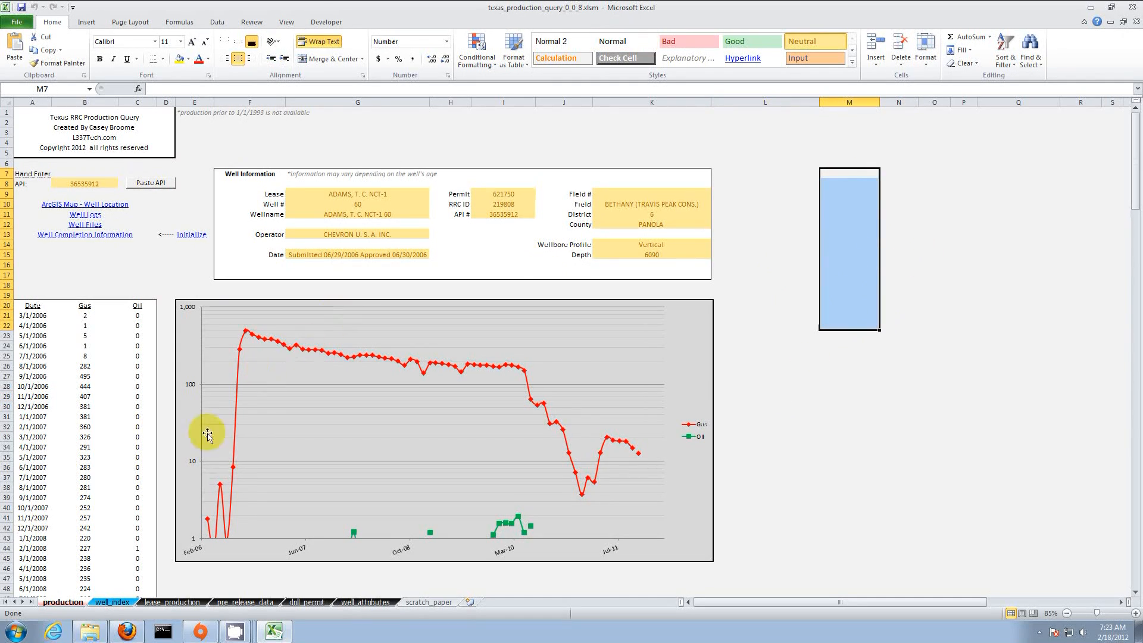
Step: Filter the well_index sheet to CHEVRON U. S. A. INC. wells in PANOLA county
click(113, 603)
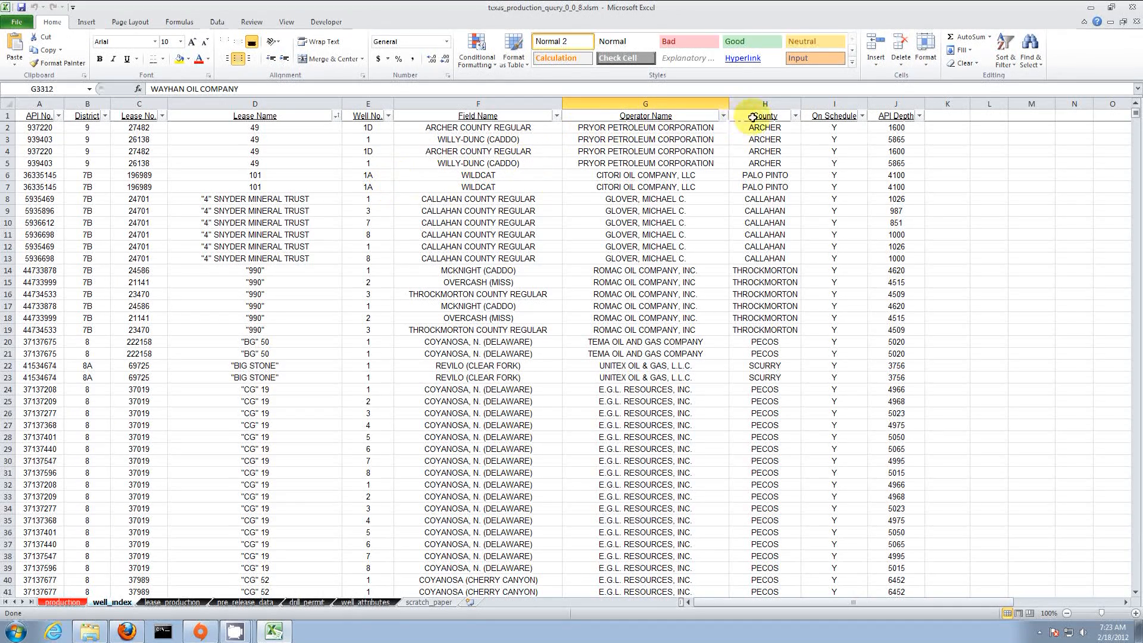
click(723, 116)
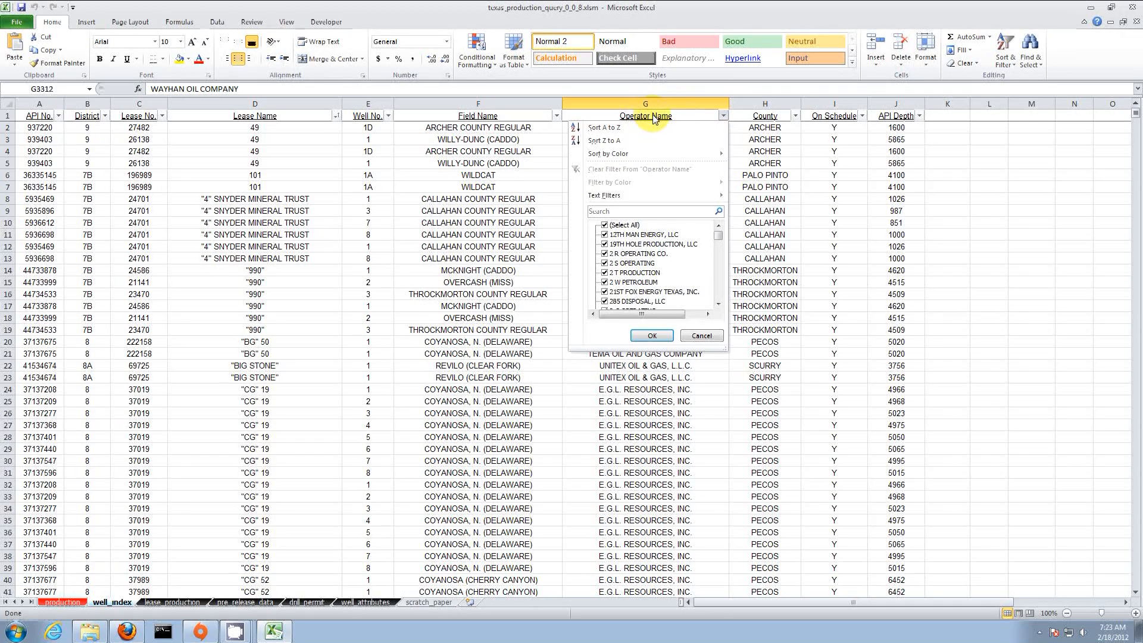
click(605, 225)
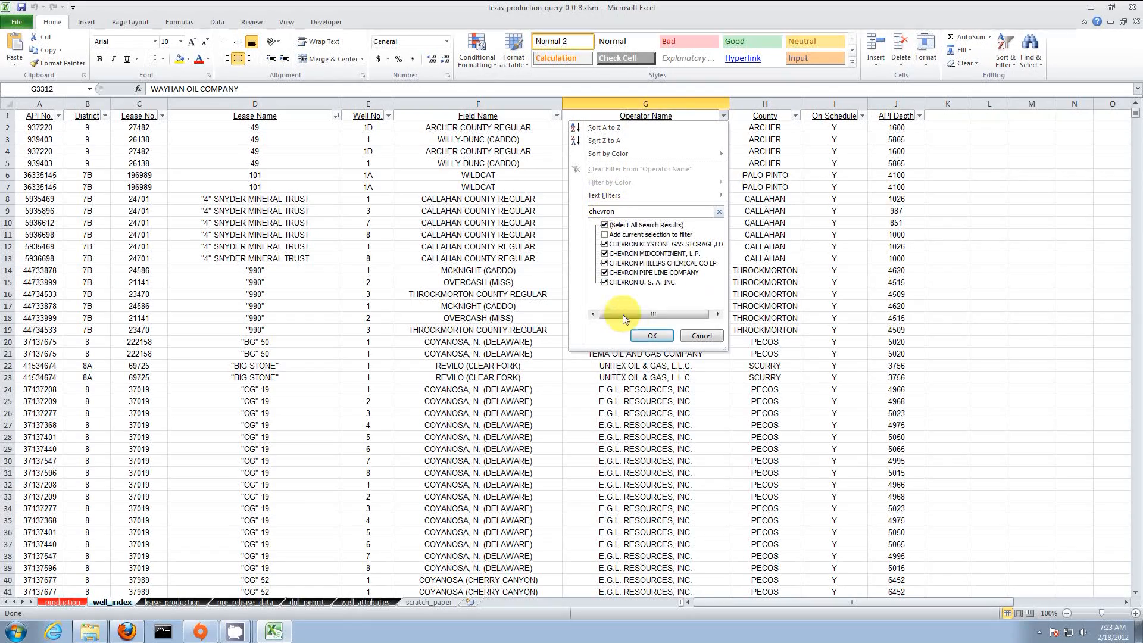
click(652, 336)
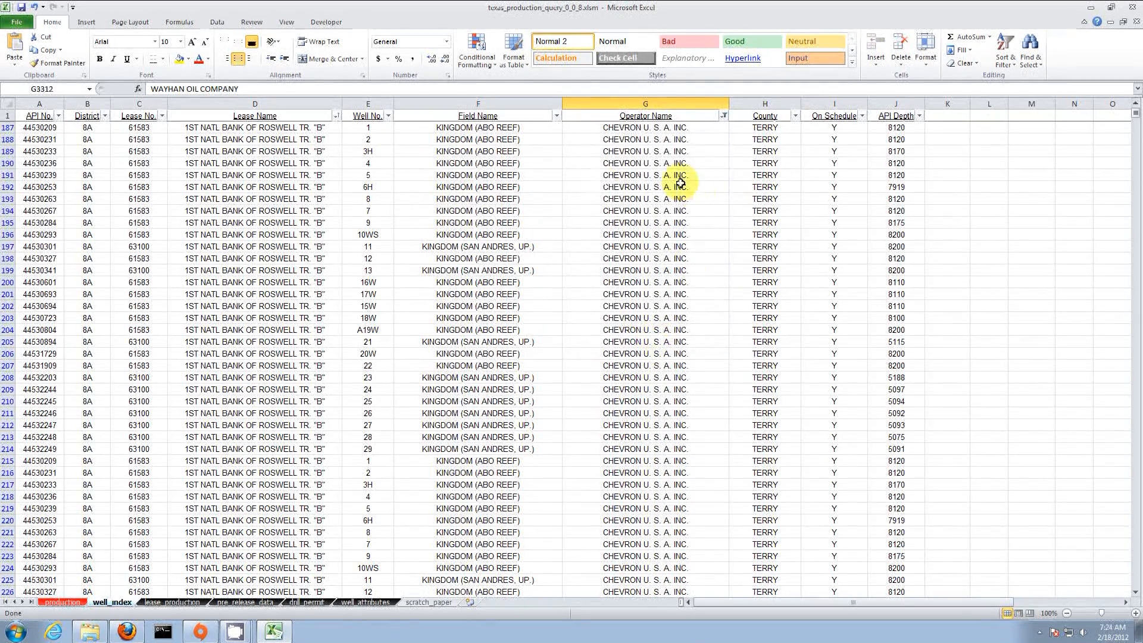
click(796, 117)
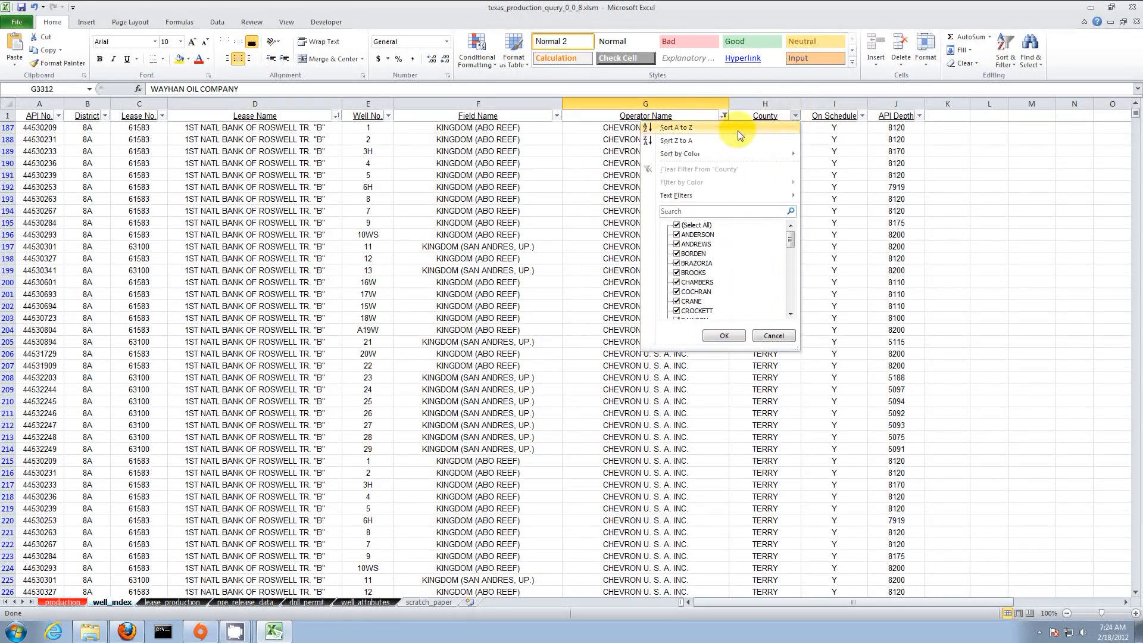
click(677, 226)
click(680, 211)
text(punola)
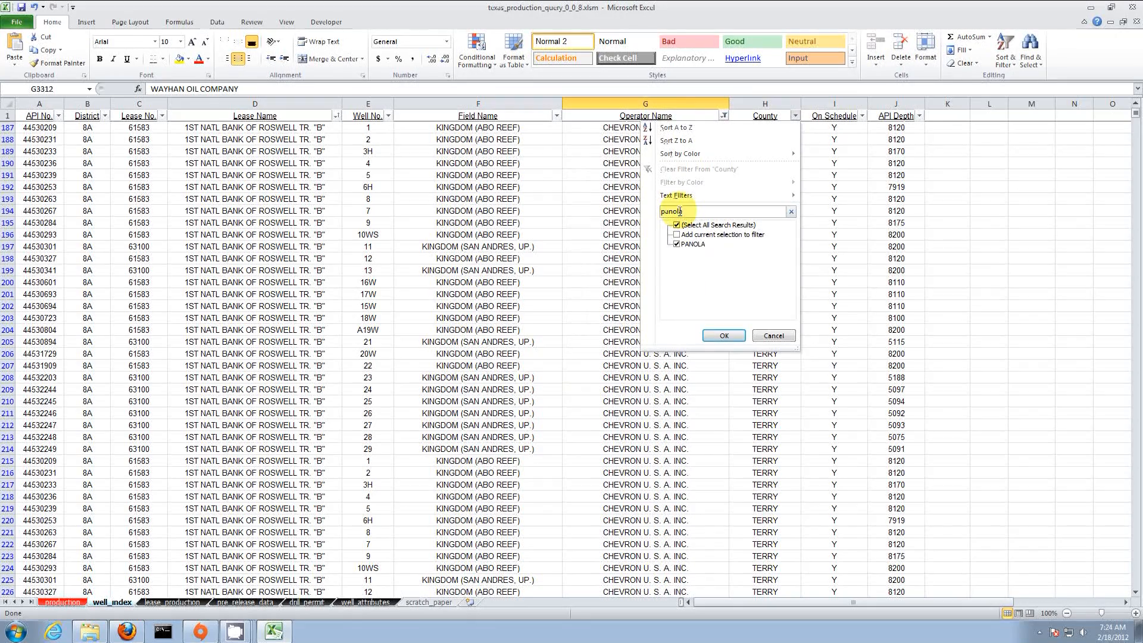
click(724, 336)
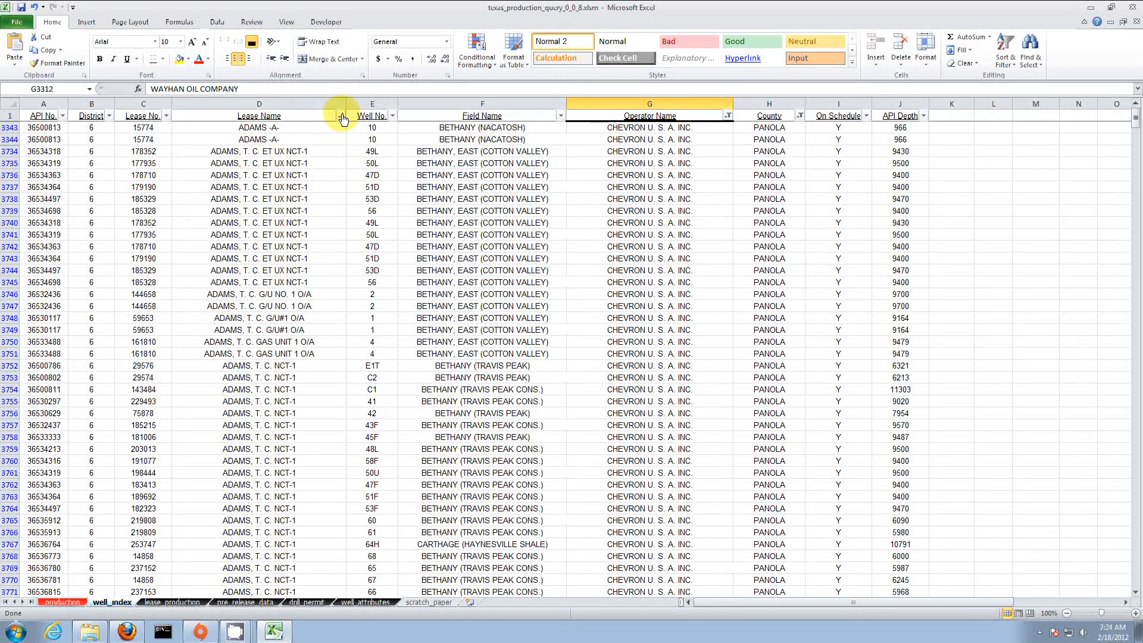
Step: Review the ADAMS lease rows and run the production query for API 36534363
drag(280, 152, 279, 421)
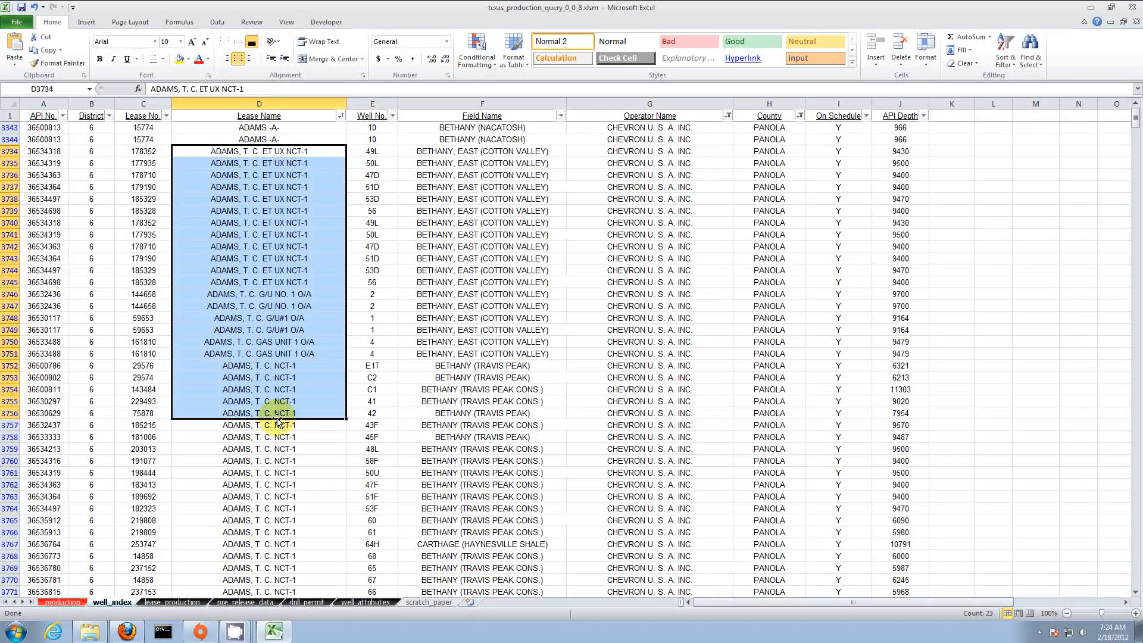
scroll(319, 244, down, 12)
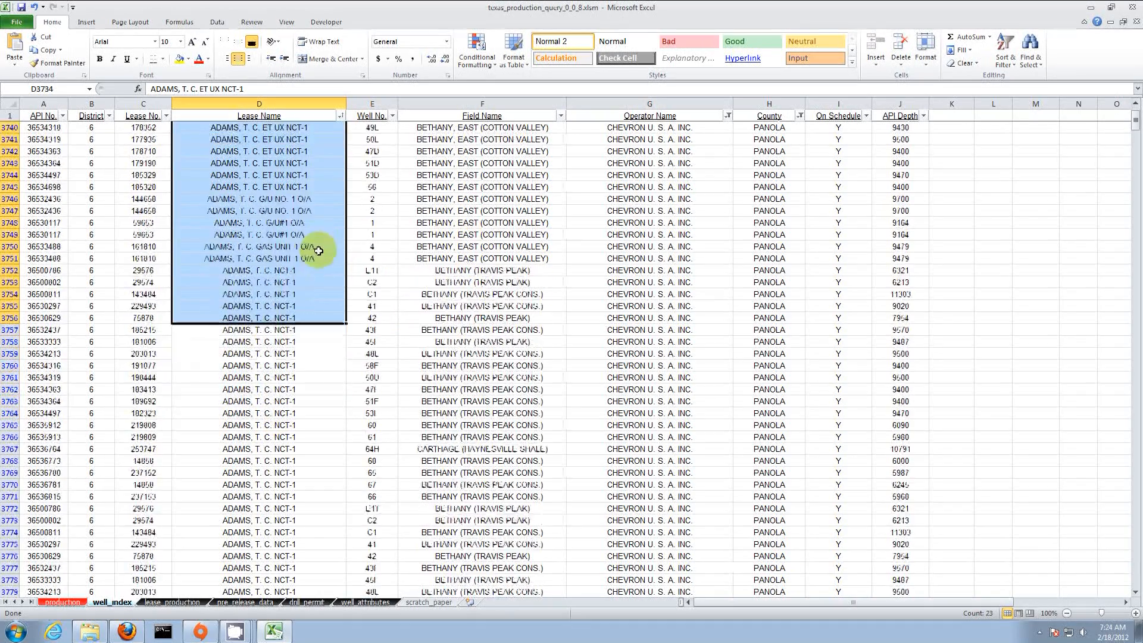
scroll(313, 272, up, 1)
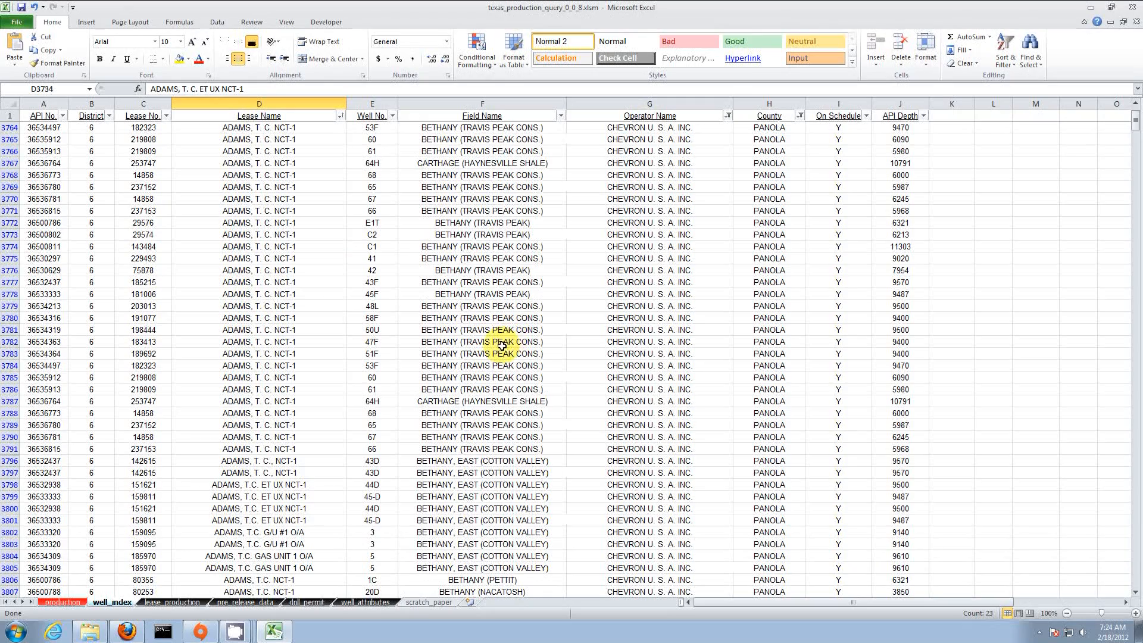
click(521, 401)
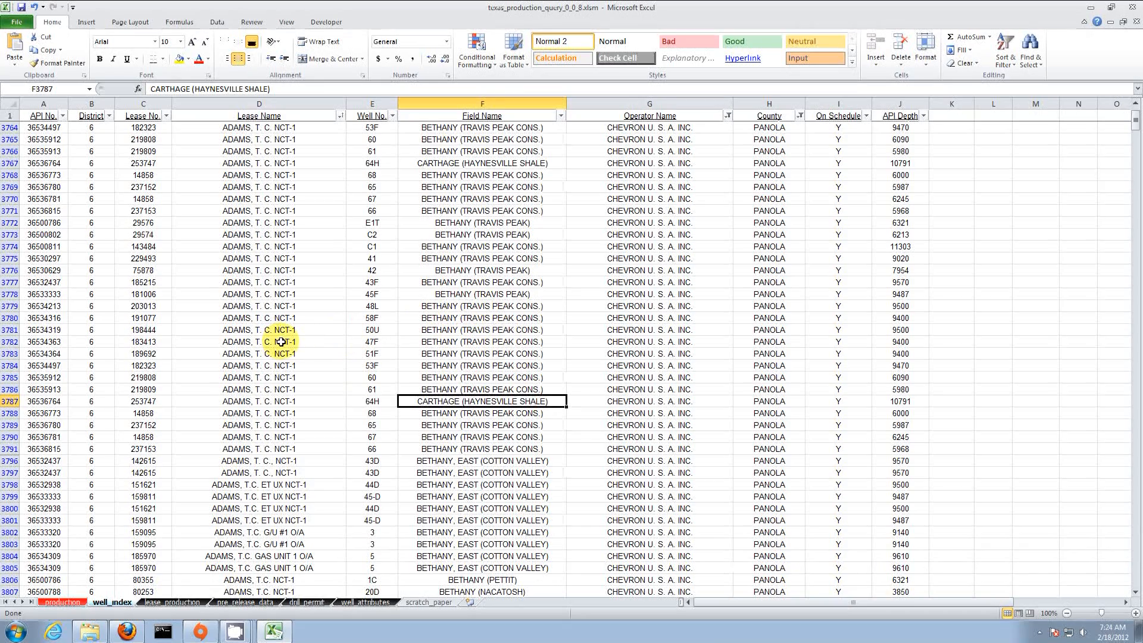
double_click(205, 345)
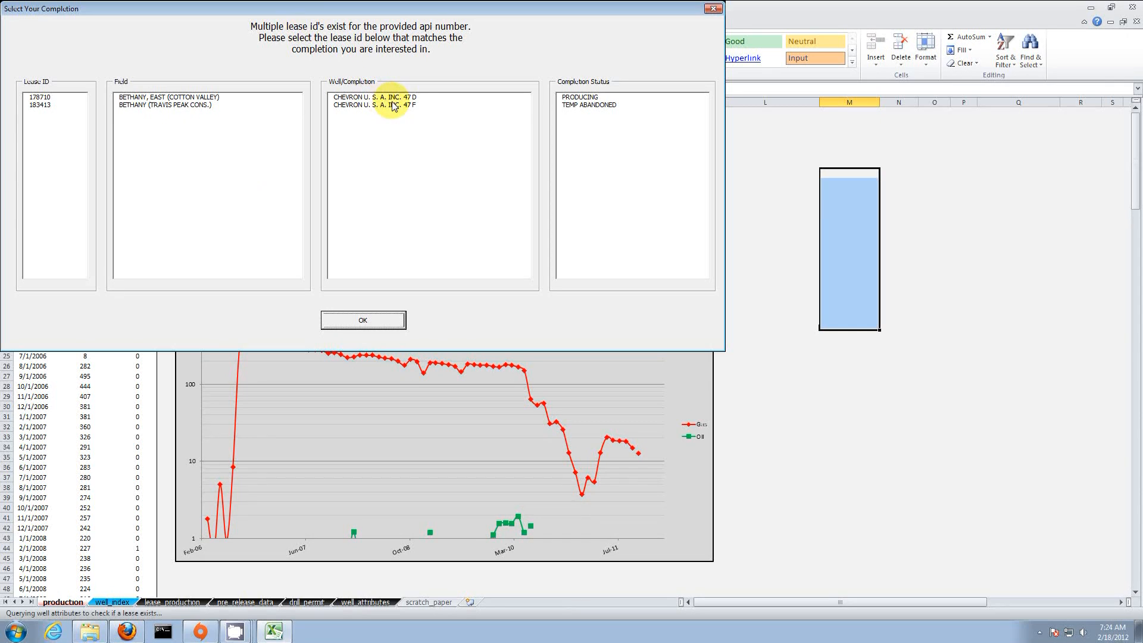
Step: Load the producing Cotton Valley 47 D completion and check its oil, field, profile and depth cells
click(576, 98)
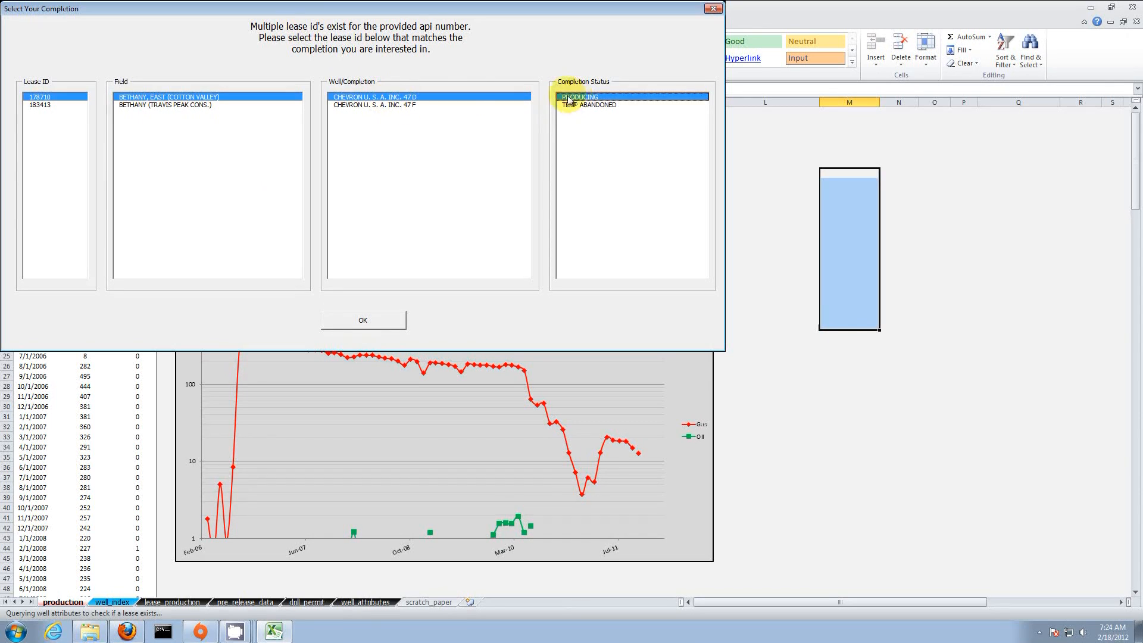
click(384, 321)
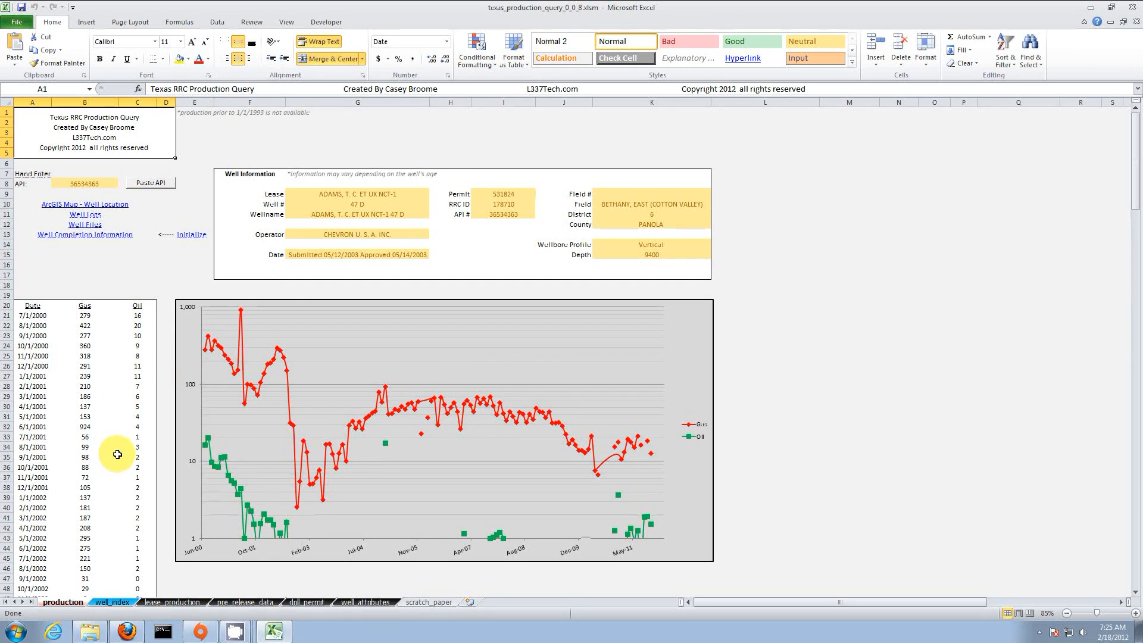
click(140, 325)
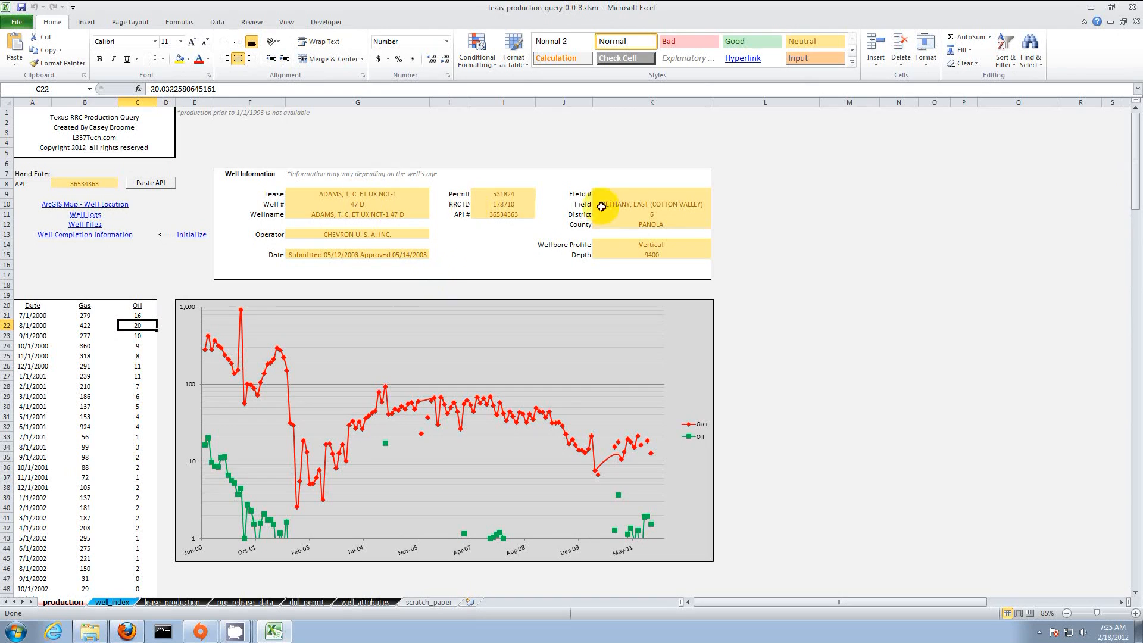
click(689, 204)
click(654, 244)
click(667, 257)
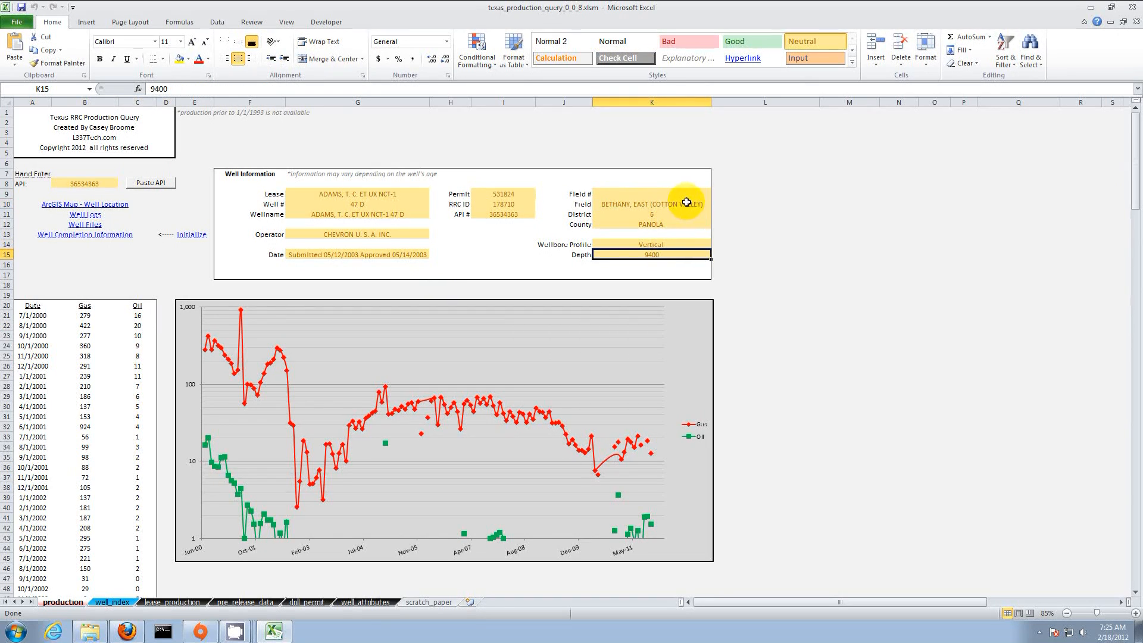
click(194, 214)
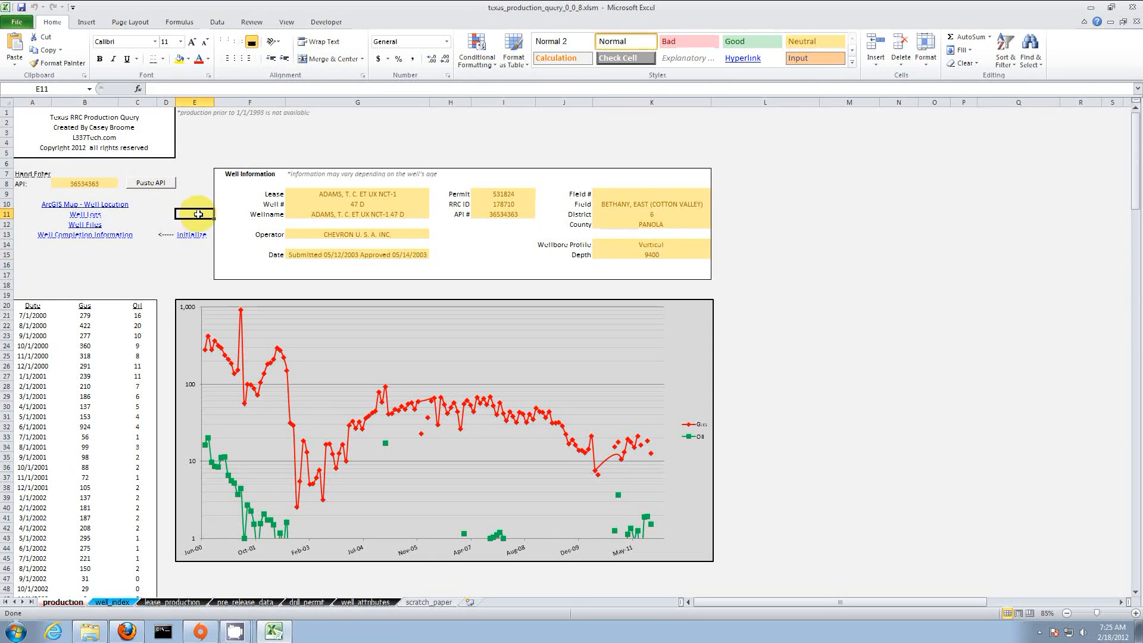
Step: Open API 36534363 on the GIS map, identify well 44, and copy its API number
click(120, 209)
click(121, 209)
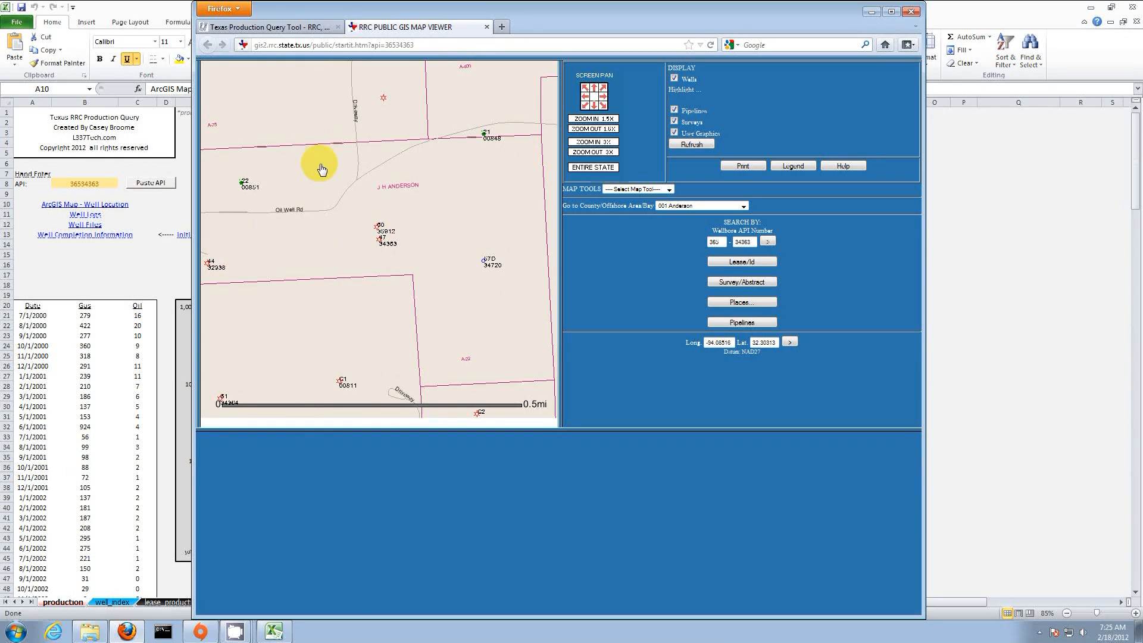
click(653, 190)
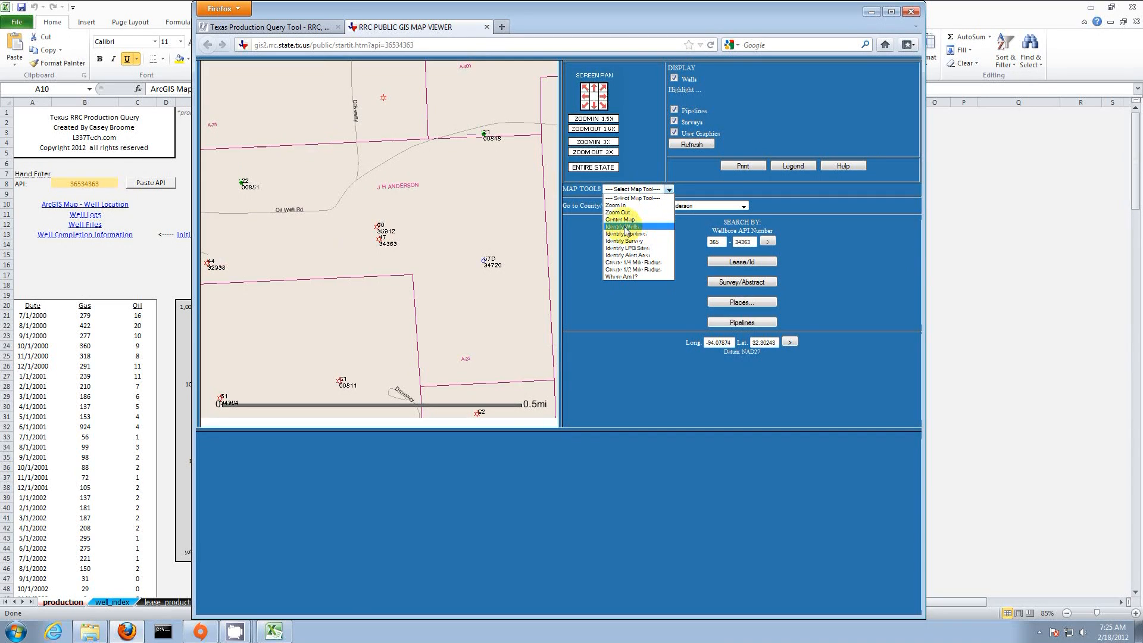
click(630, 227)
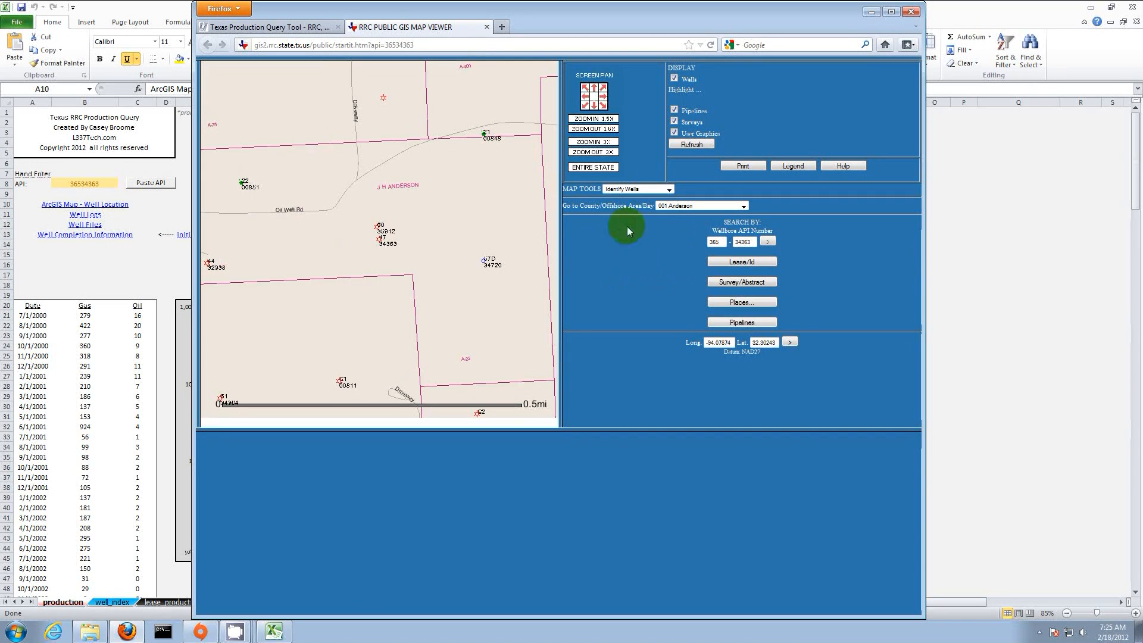
click(209, 266)
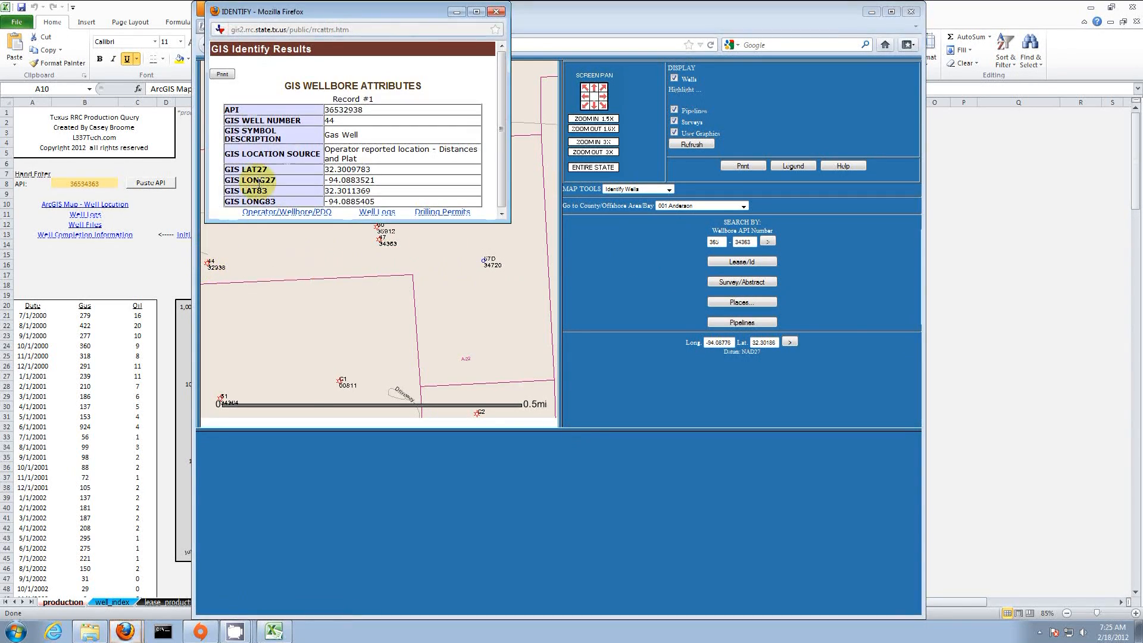
right_click(342, 110)
click(364, 115)
click(124, 174)
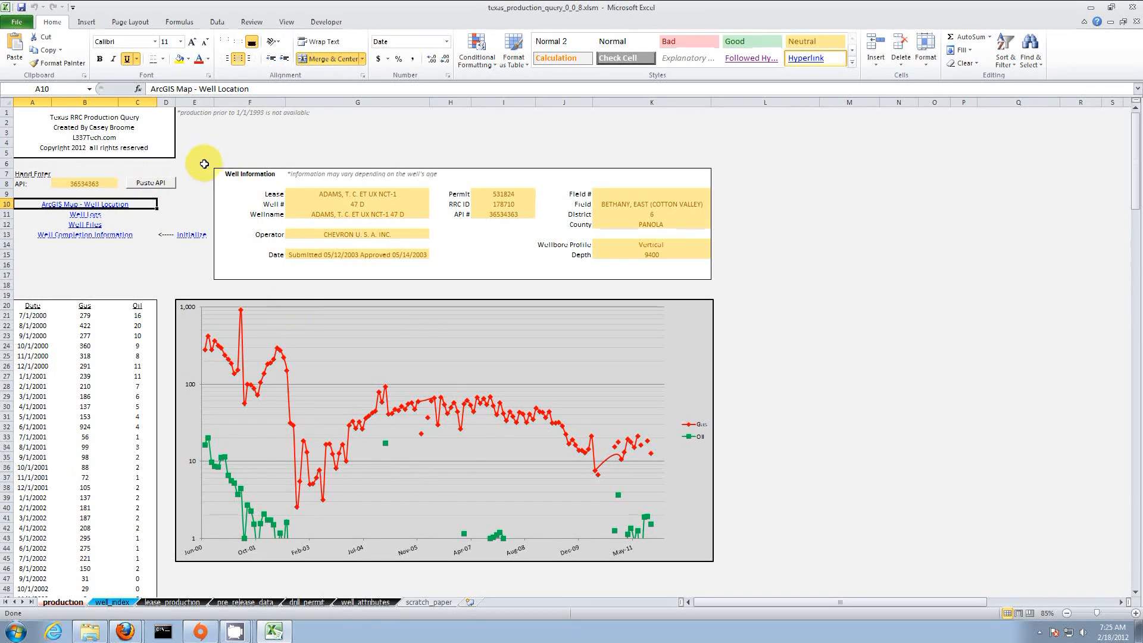
Step: Search RRC Well Files for API 36534363 and open the lease 178710 POTENTIAL PDF
click(125, 631)
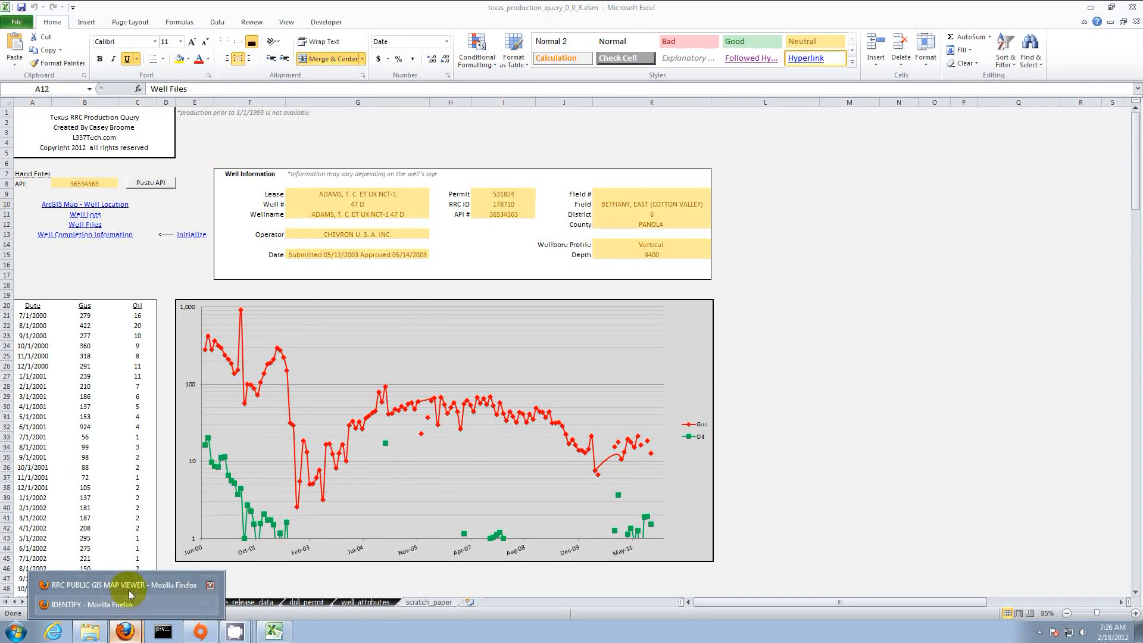
click(131, 587)
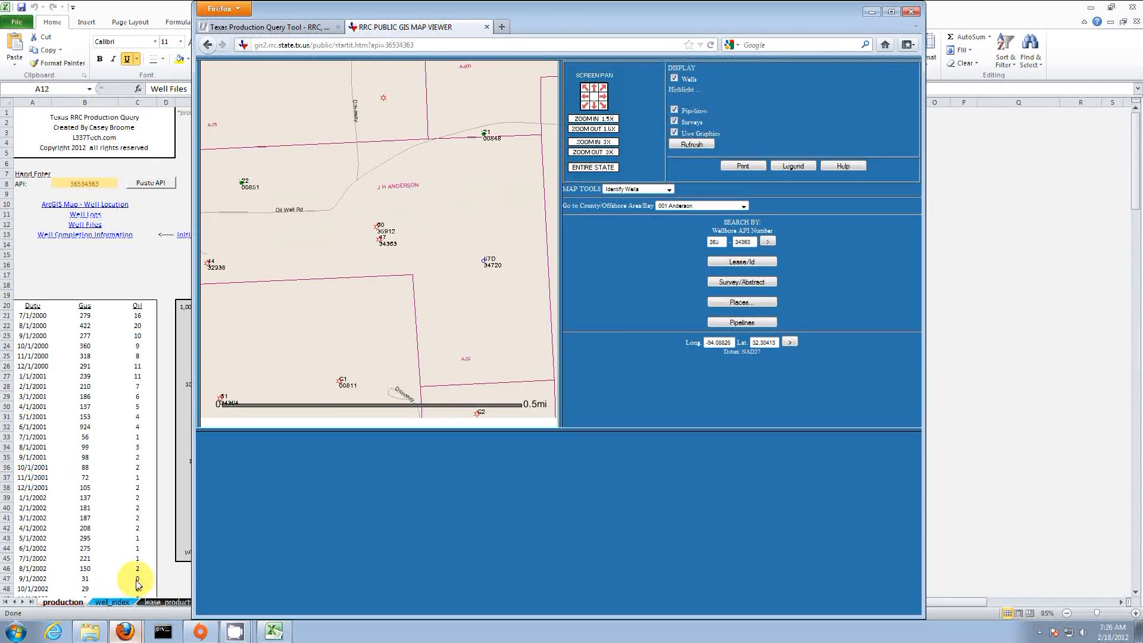
click(110, 290)
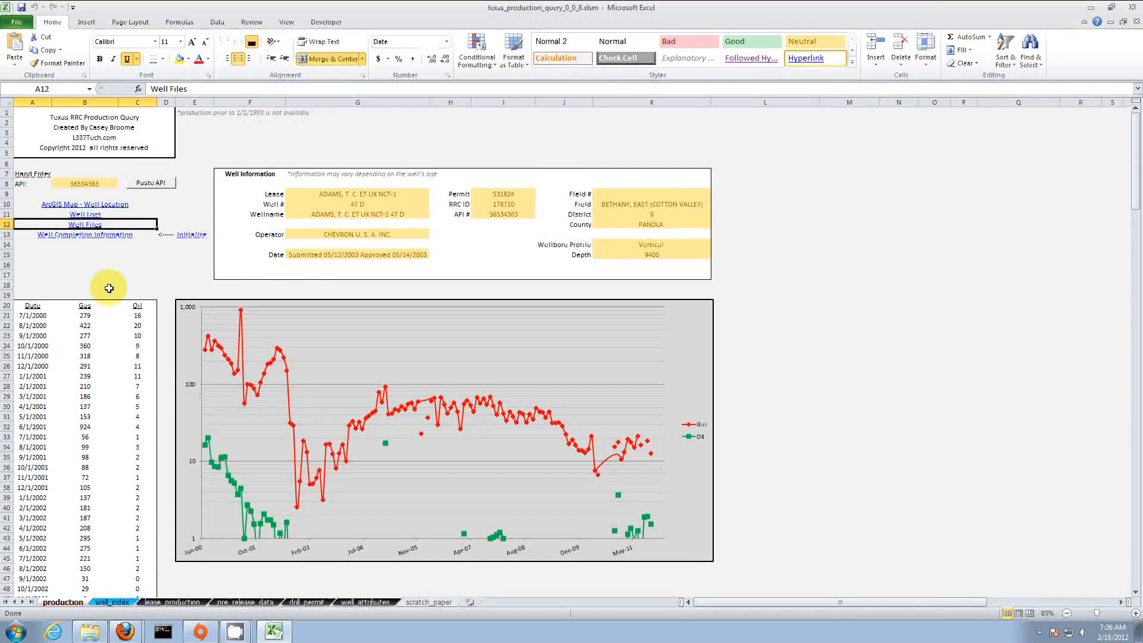
click(94, 225)
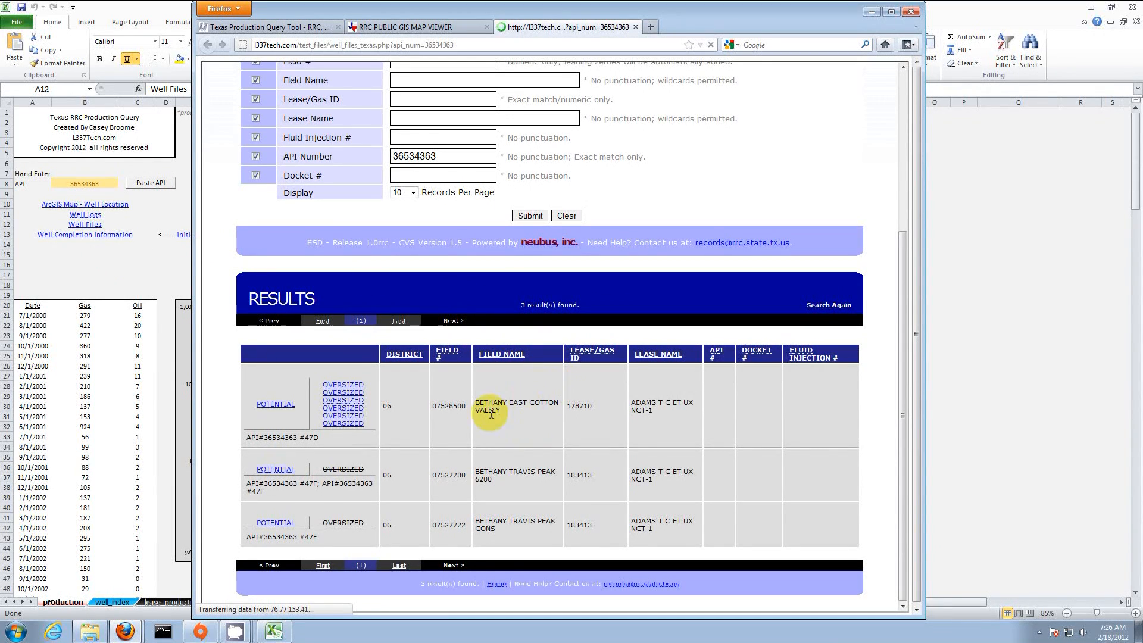
click(275, 405)
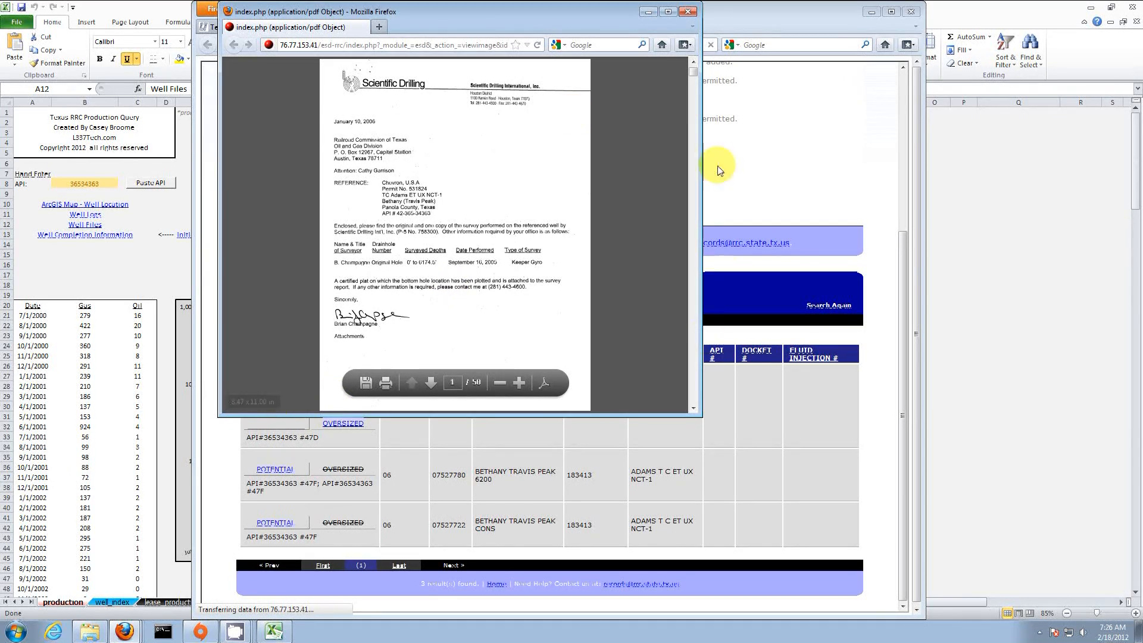
Step: Enlarge the well-file PDF, page ahead ten pages to the completion log, then close it
drag(701, 417, 849, 596)
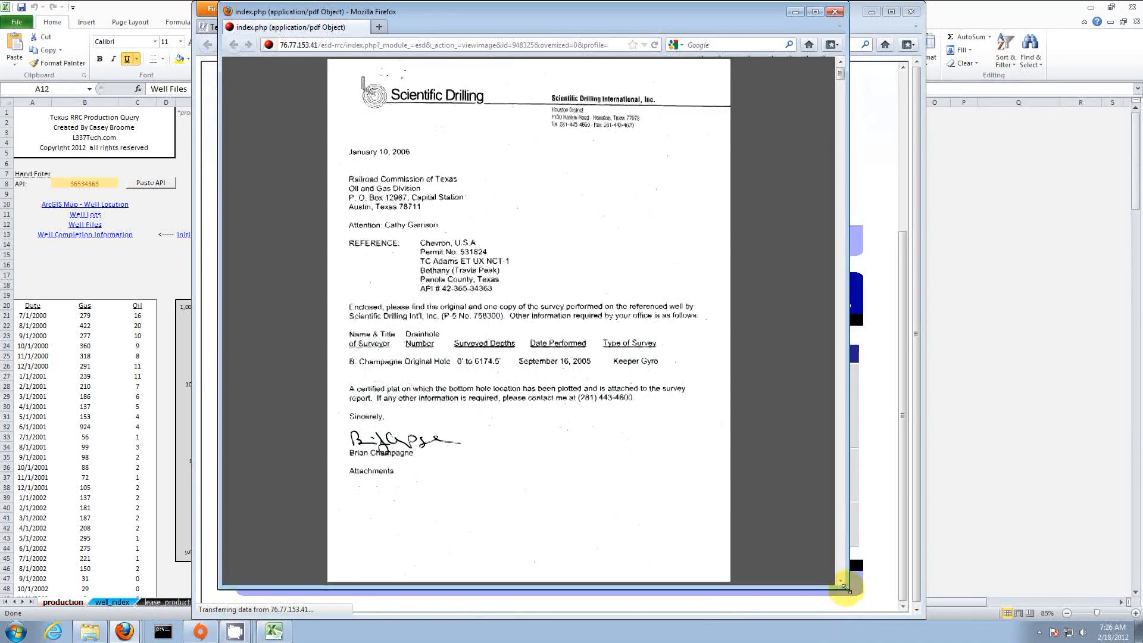
mouse_move(479, 561)
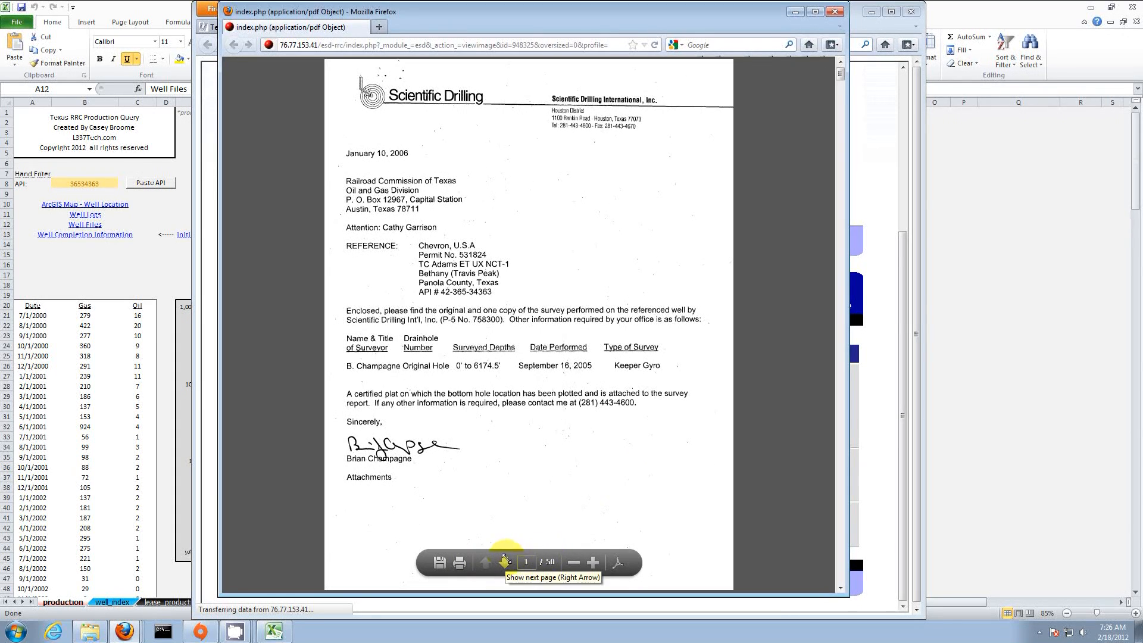
click(505, 560)
click(505, 560)
click(504, 559)
click(505, 560)
click(504, 560)
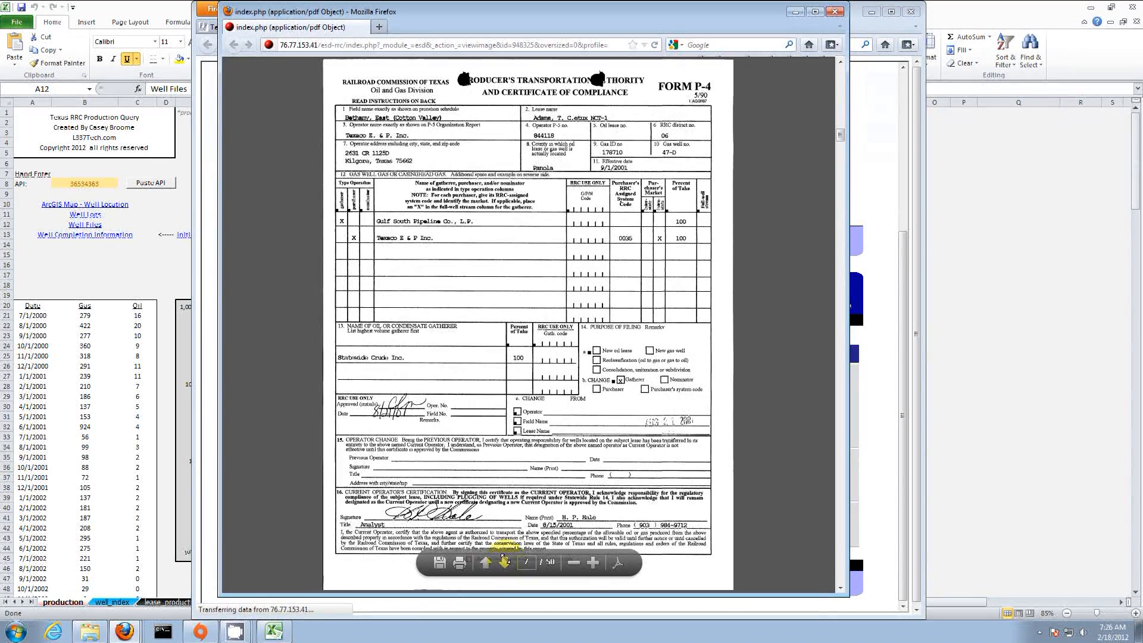
click(505, 560)
click(505, 560)
click(505, 560)
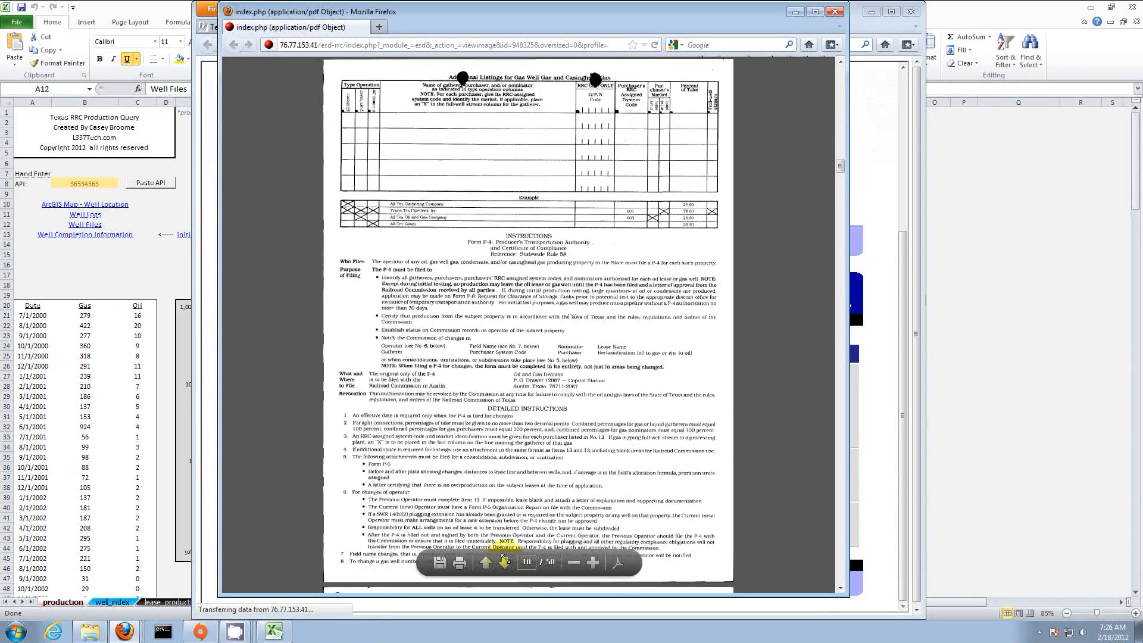
click(504, 560)
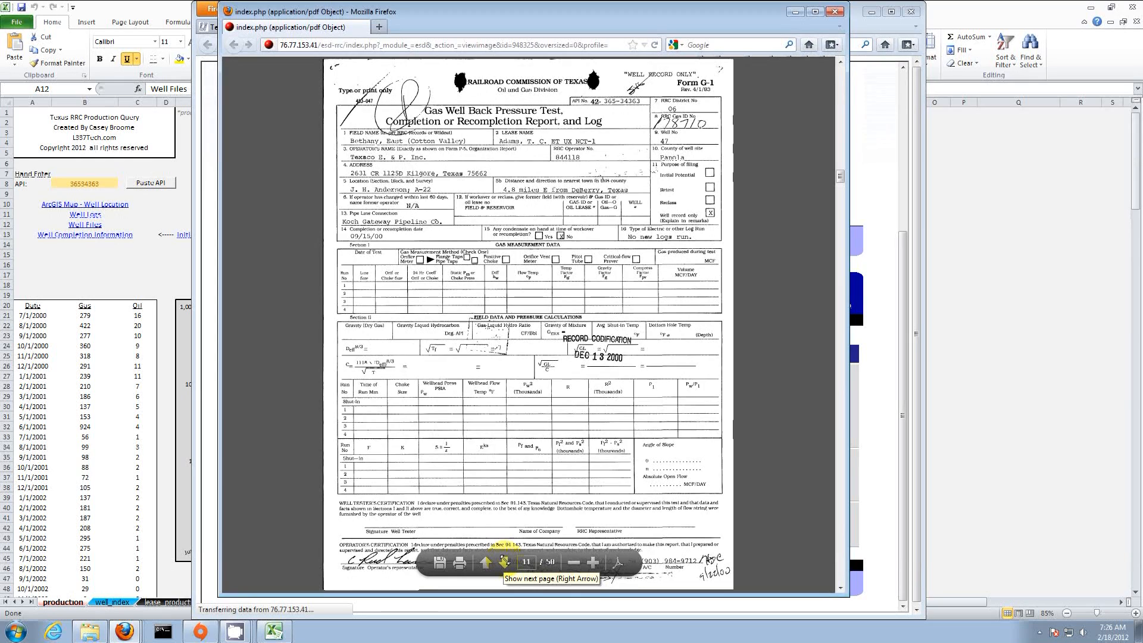
click(505, 560)
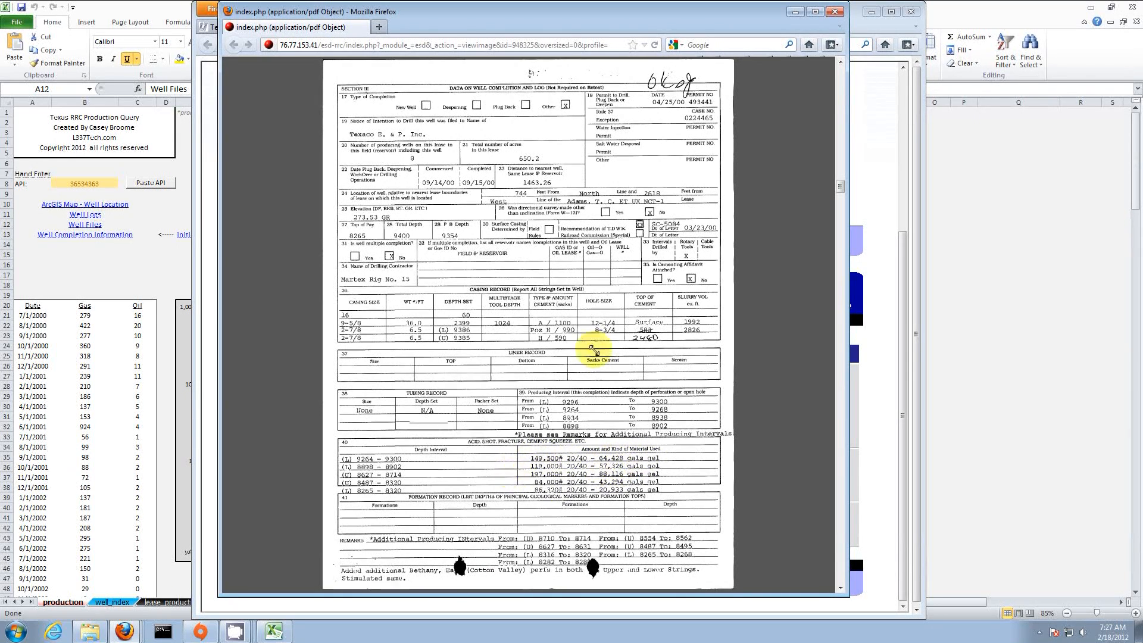
click(835, 12)
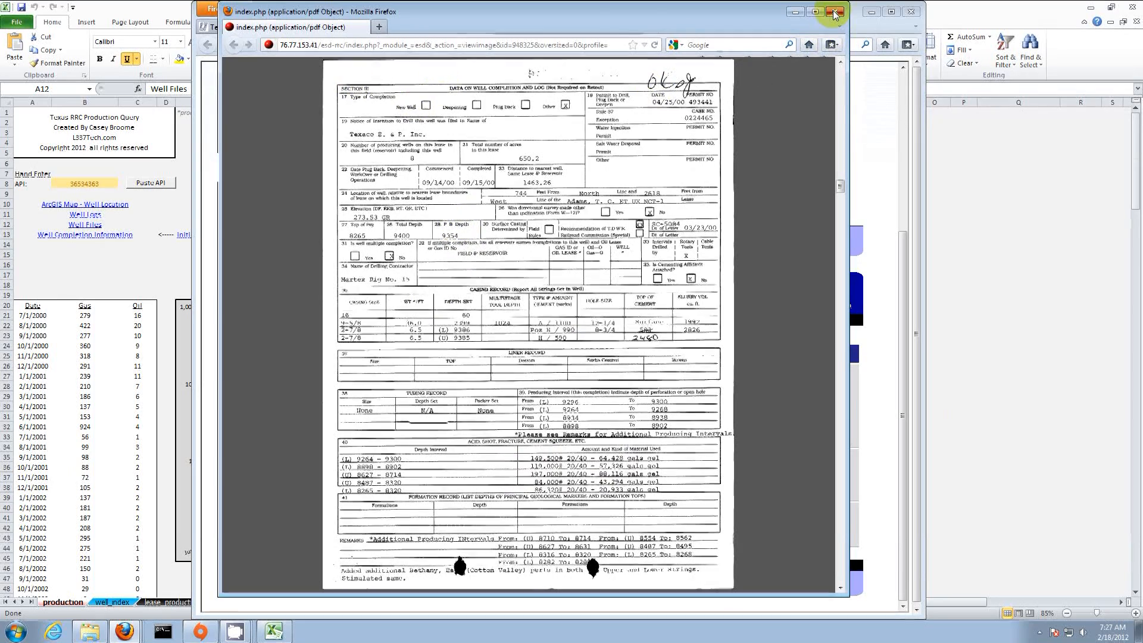
click(635, 27)
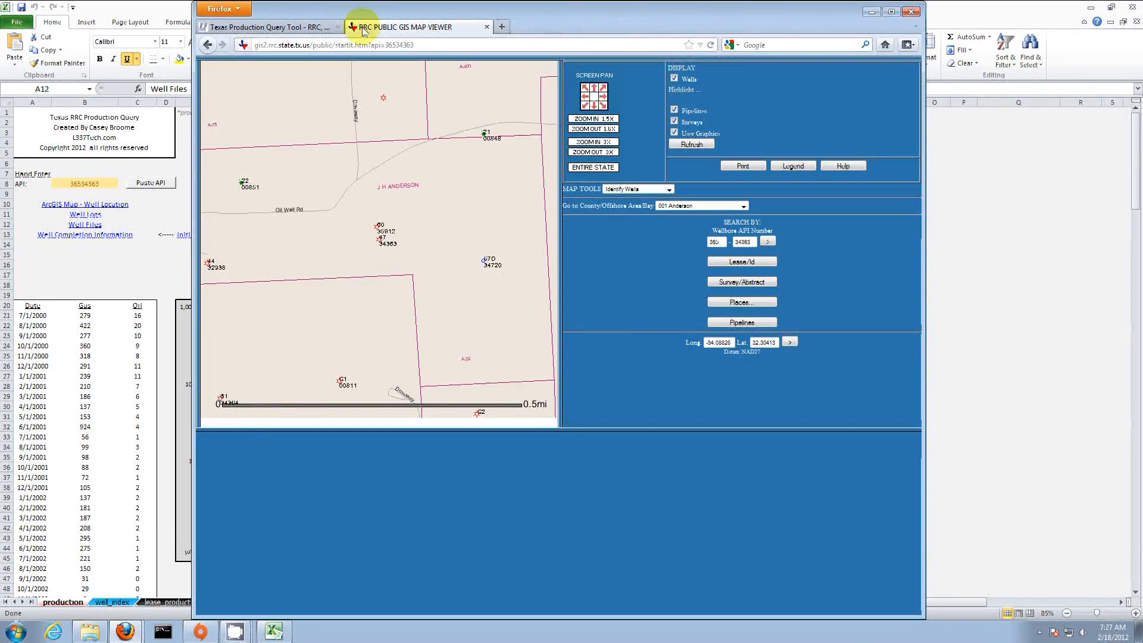
Step: Back in Excel, pick a well_index row to reload the 47 D production sheet
click(135, 256)
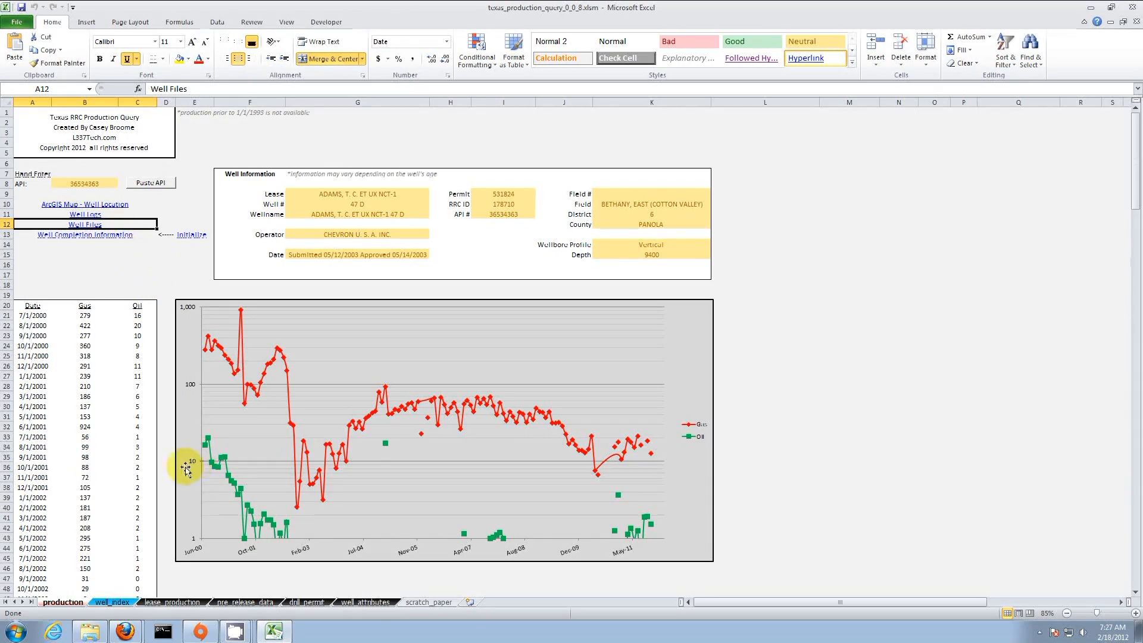
click(112, 602)
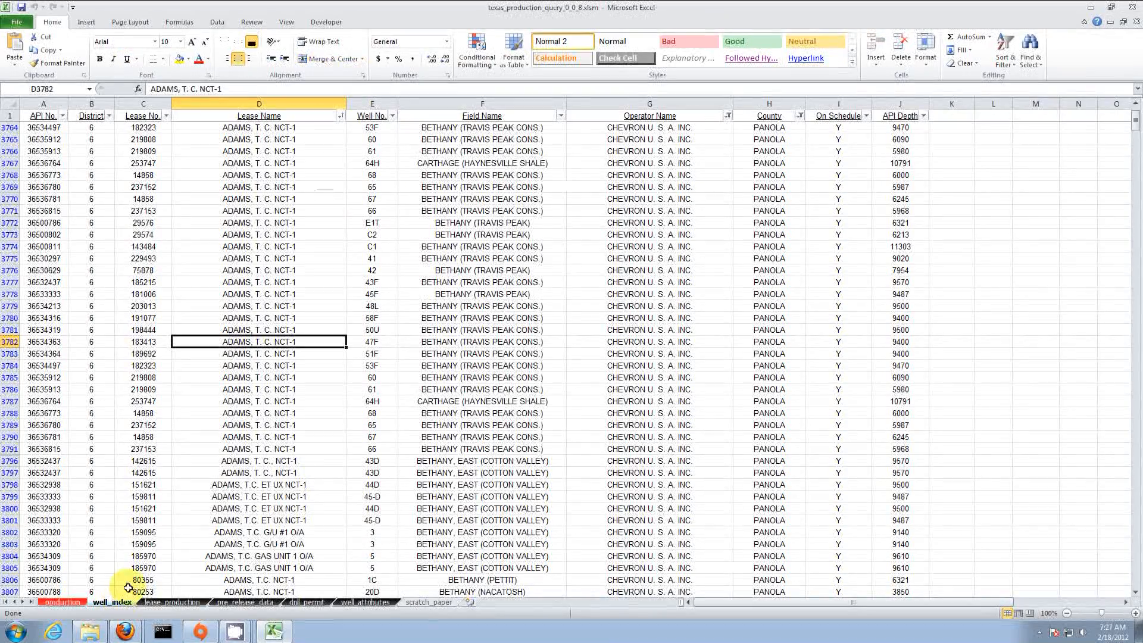
click(532, 402)
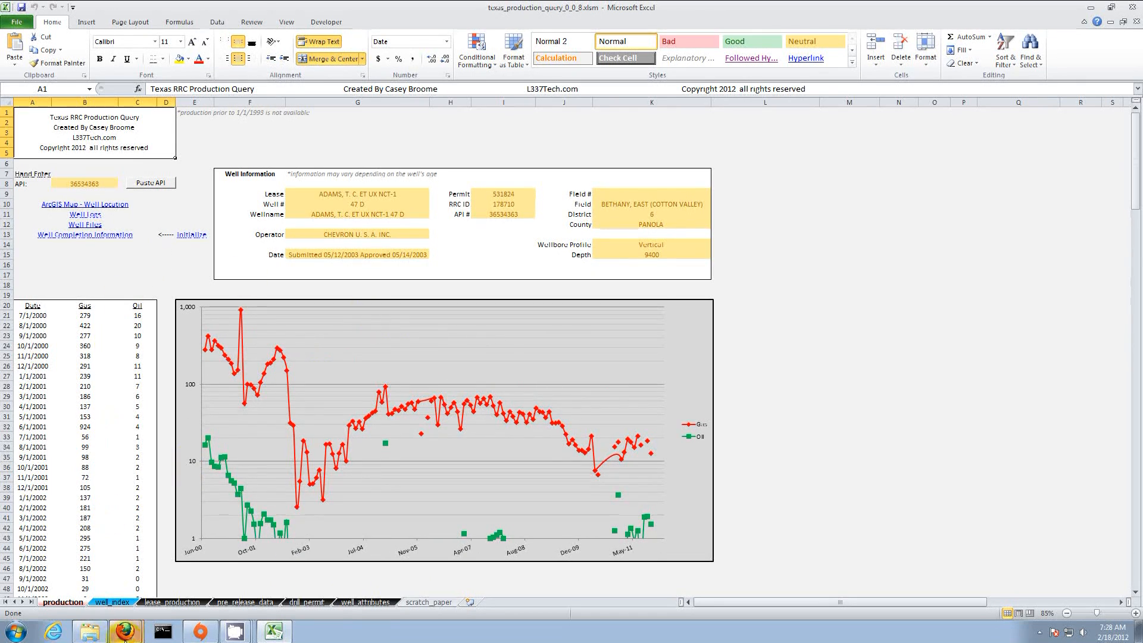
Step: Draw a half-mile radius around the well on the GIS map
mouse_move(125, 637)
click(122, 583)
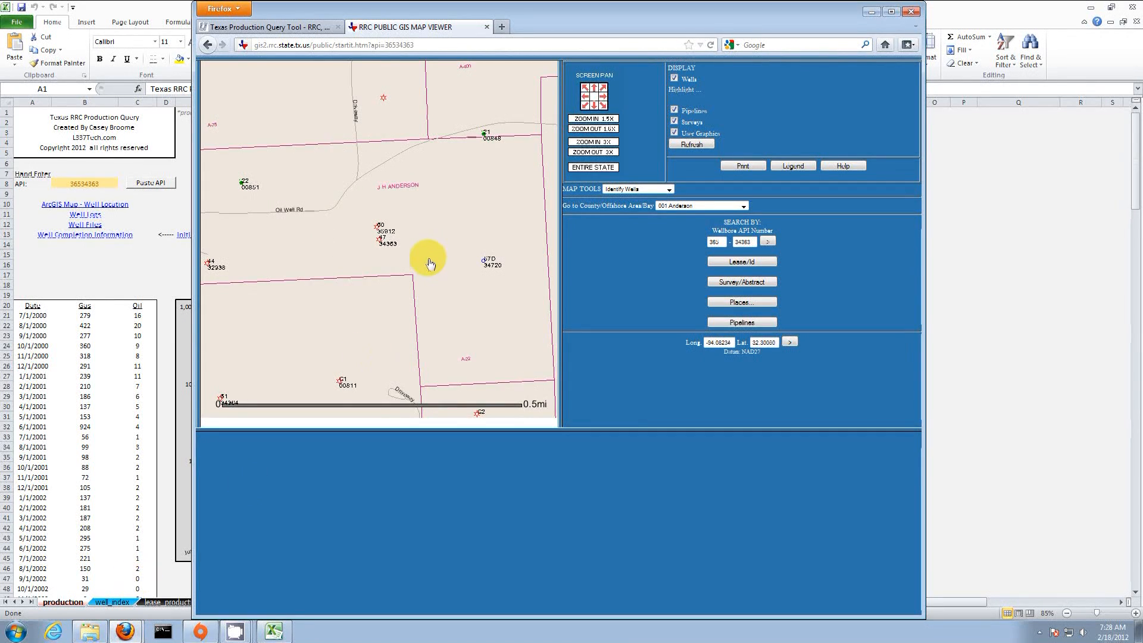
click(638, 189)
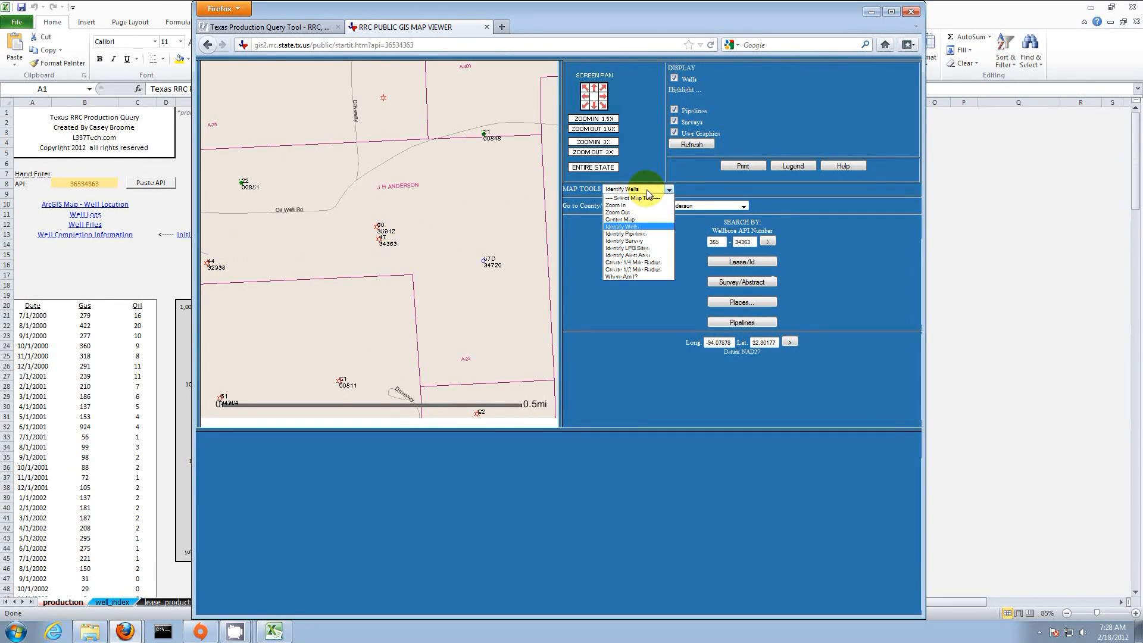
click(659, 271)
click(378, 239)
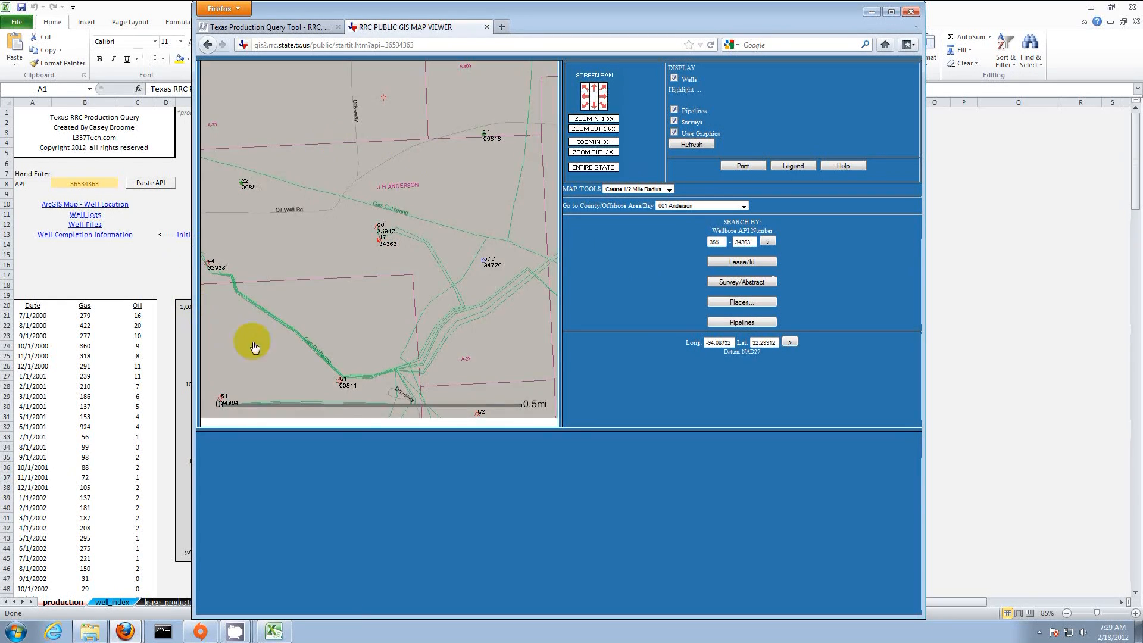
Step: Identify well 44, copy its API 36532938, and paste it into the Excel query
click(635, 189)
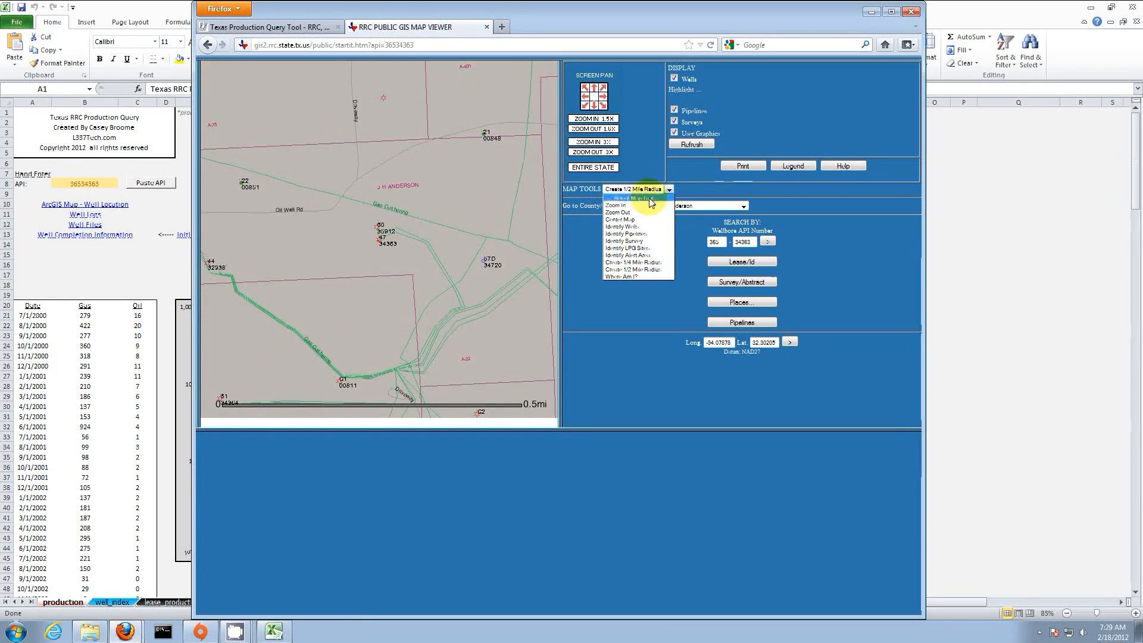
click(648, 229)
click(209, 262)
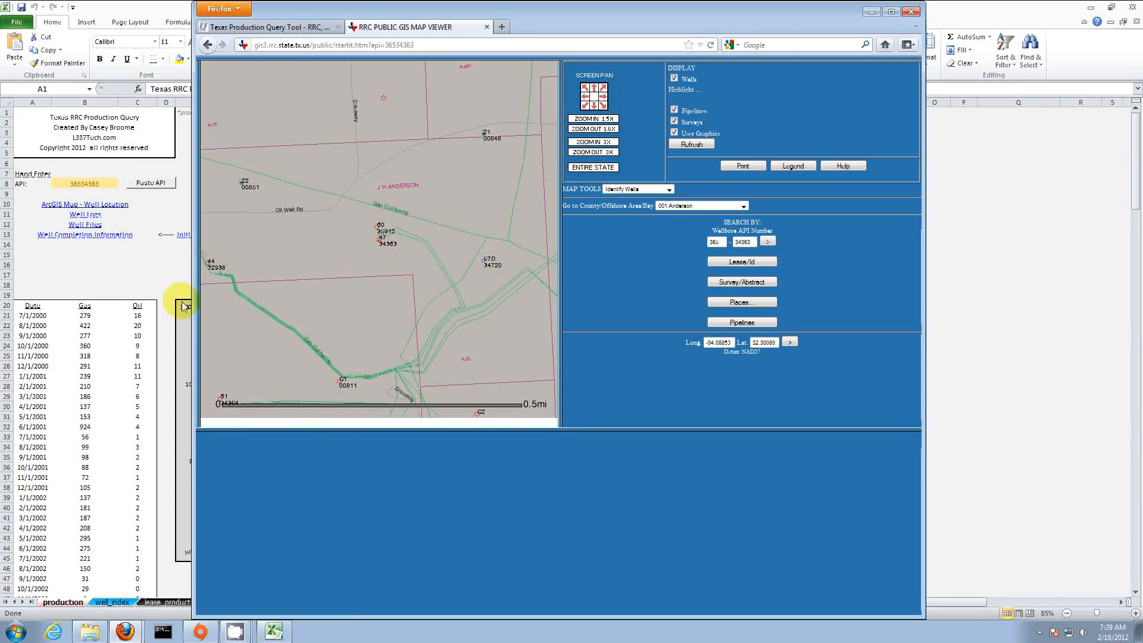
mouse_move(125, 629)
click(149, 601)
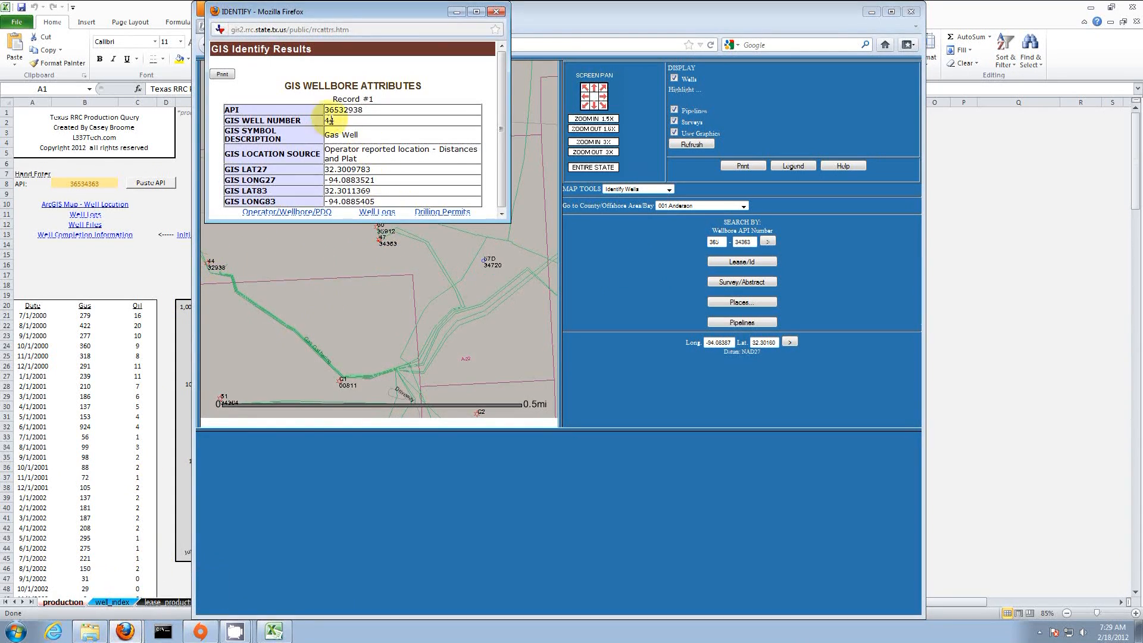
key(ctrl+c)
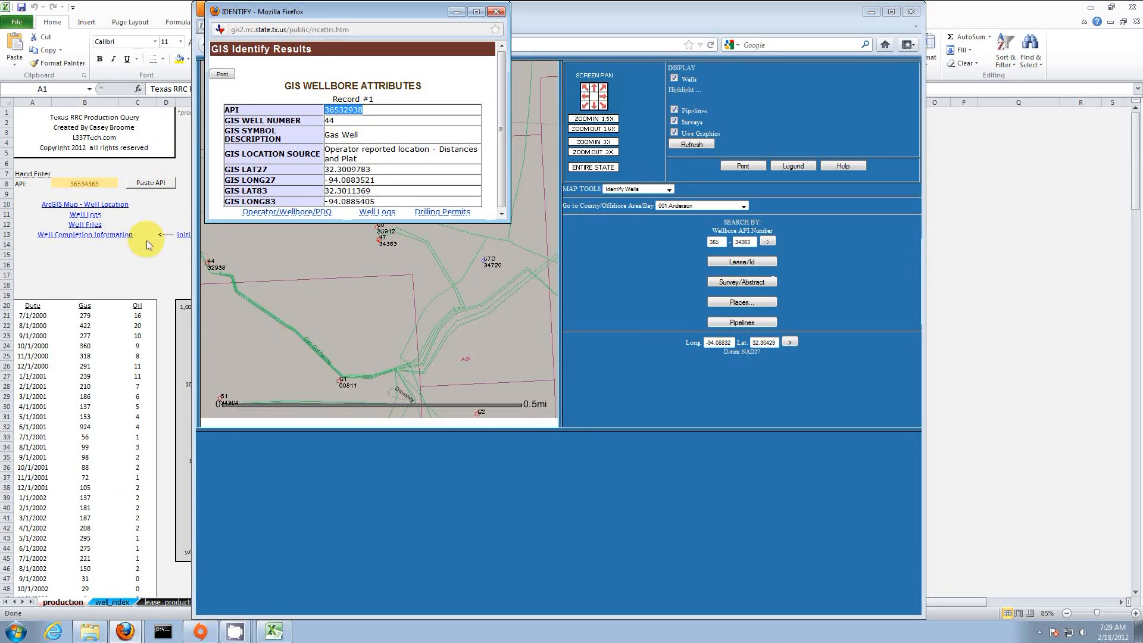
click(134, 257)
click(146, 183)
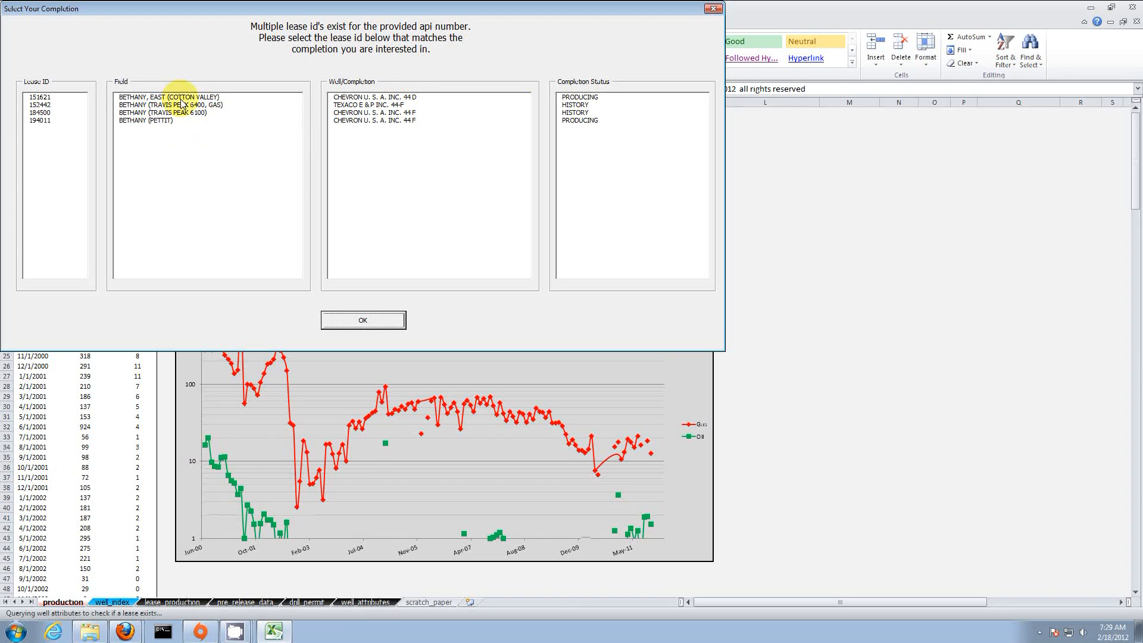
Step: Load the lease 194011 BETHANY (PETTIT) completion, then go to the well_index sheet
click(160, 122)
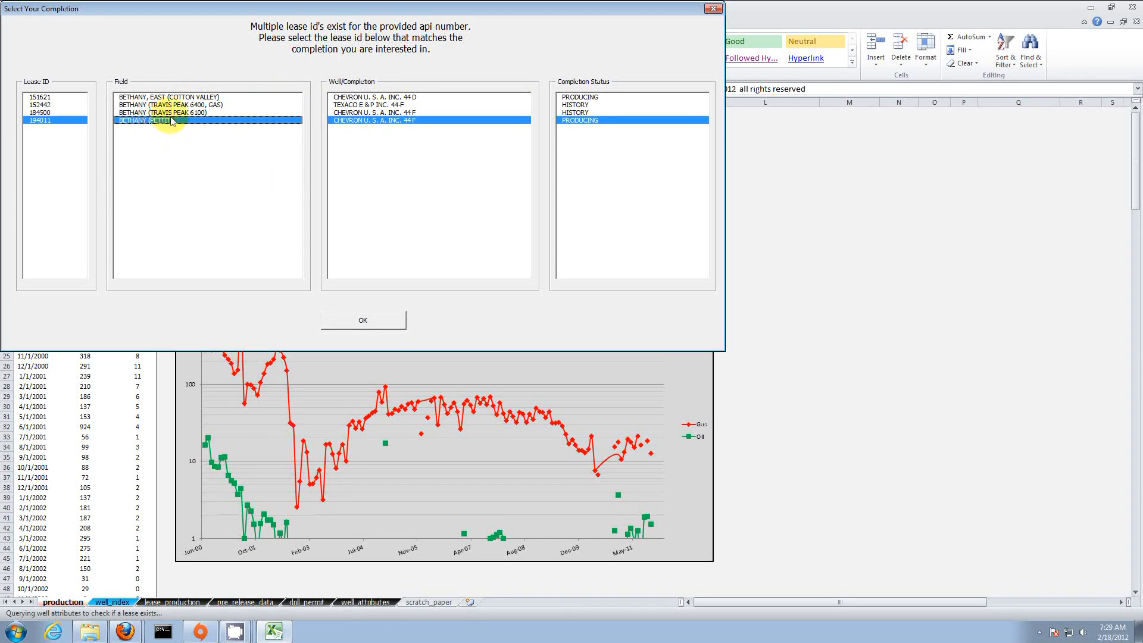
click(392, 323)
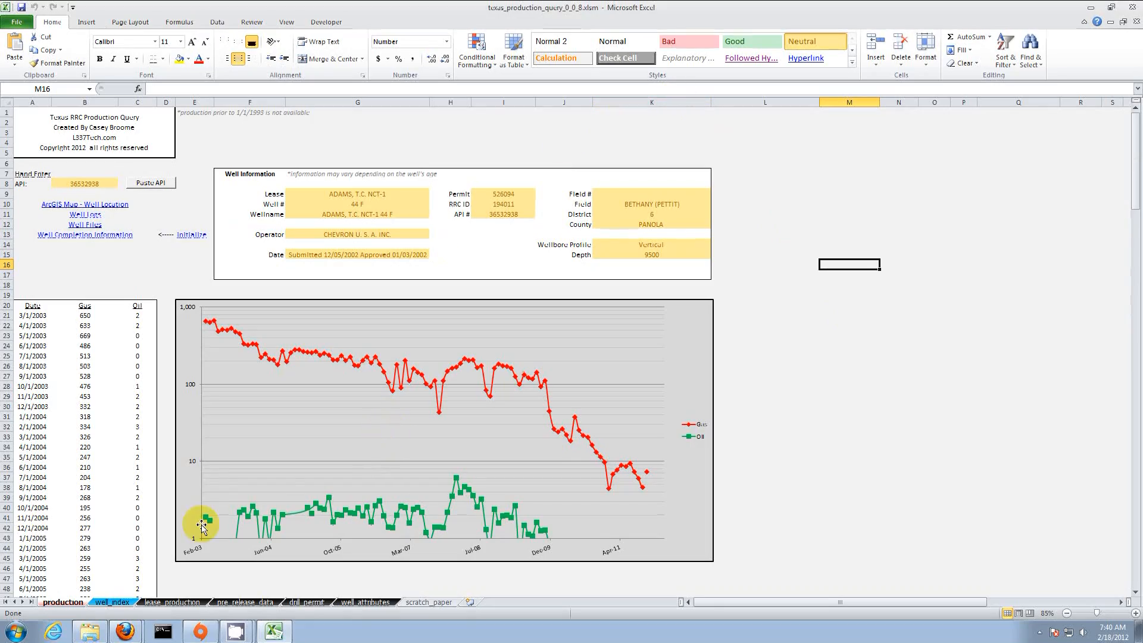
click(112, 602)
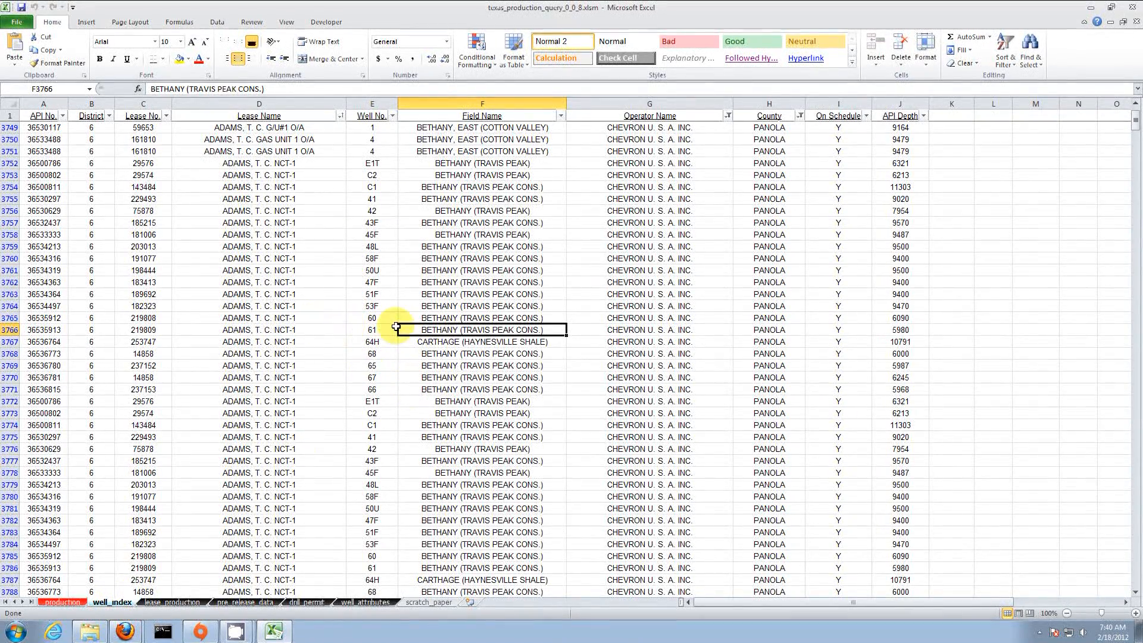
Step: Run the query from well_index cell F3766 to load well 61, API 36535913, Bethany (Travis Peak Cons.)
double_click(468, 329)
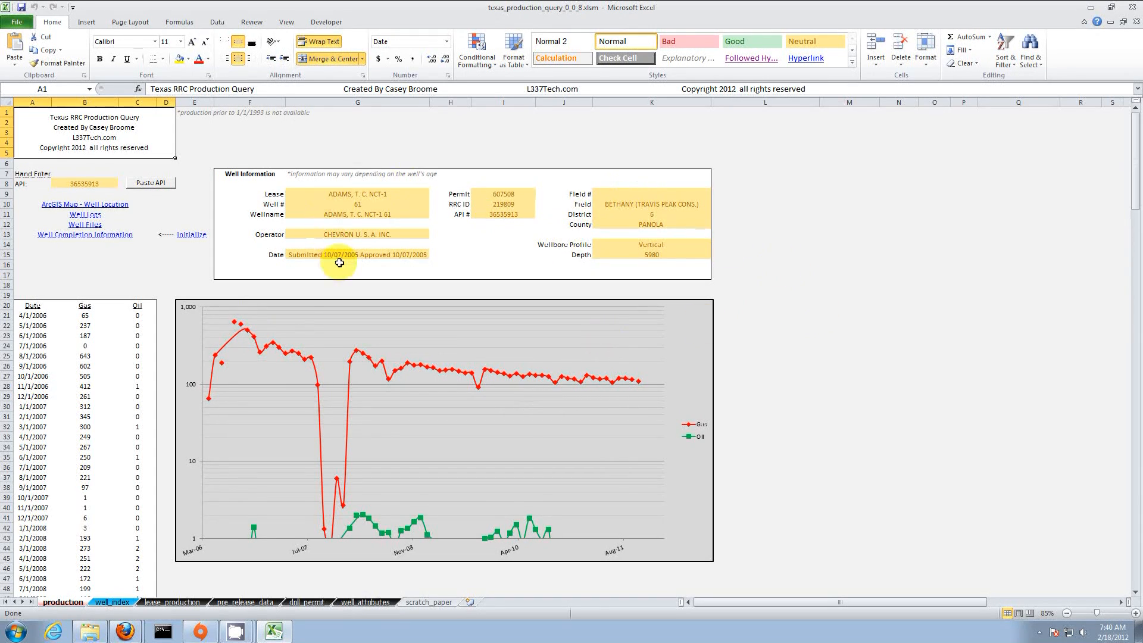
click(165, 283)
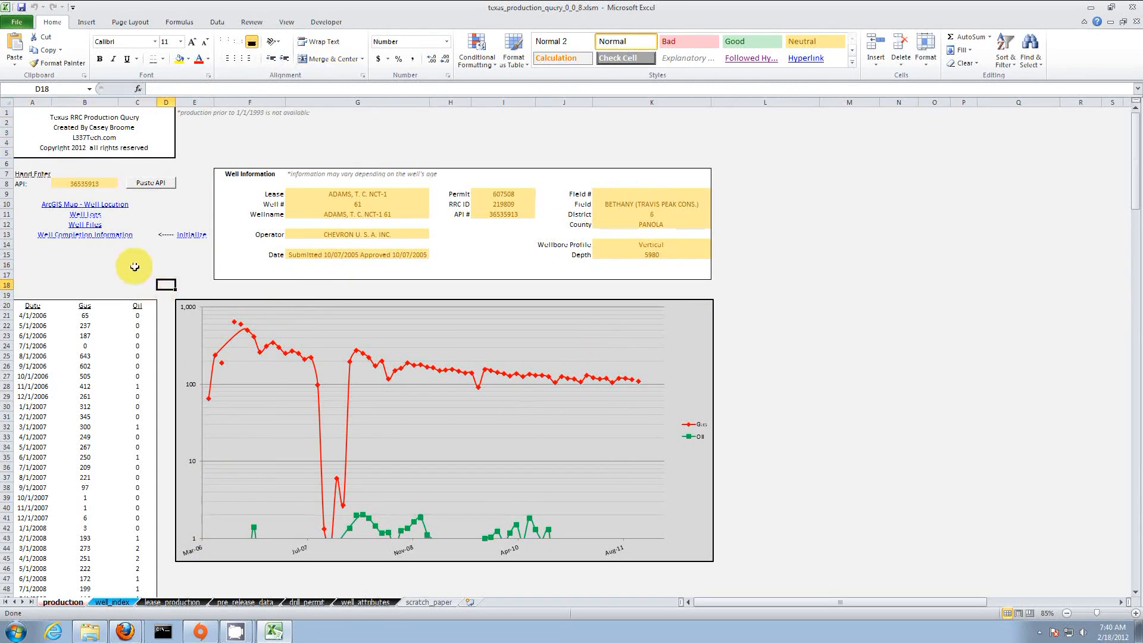
click(94, 216)
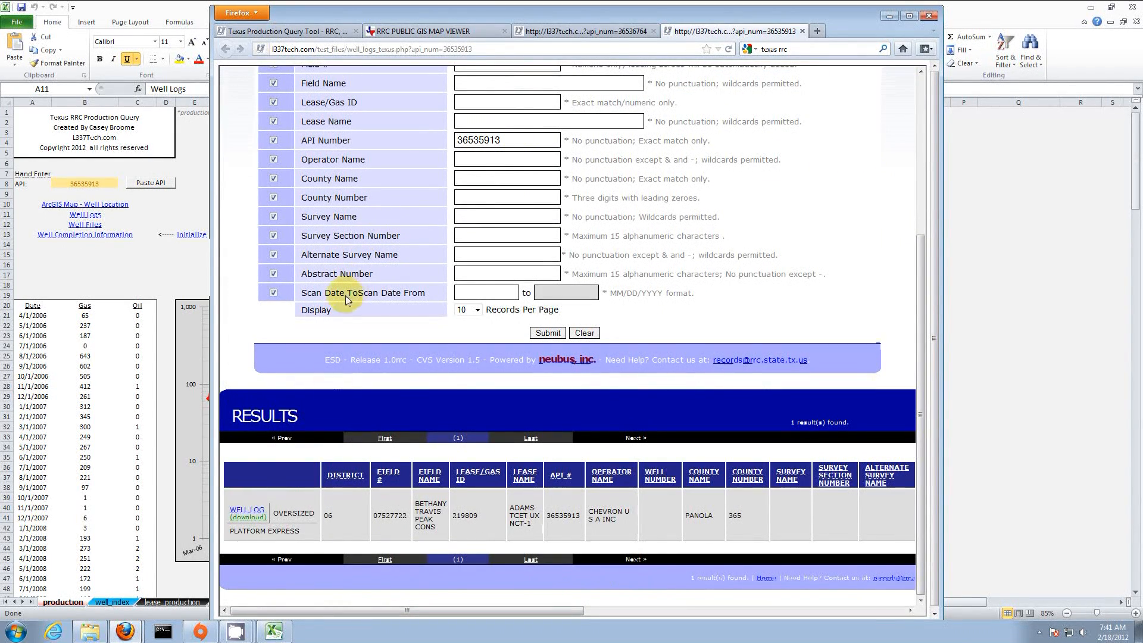
click(254, 515)
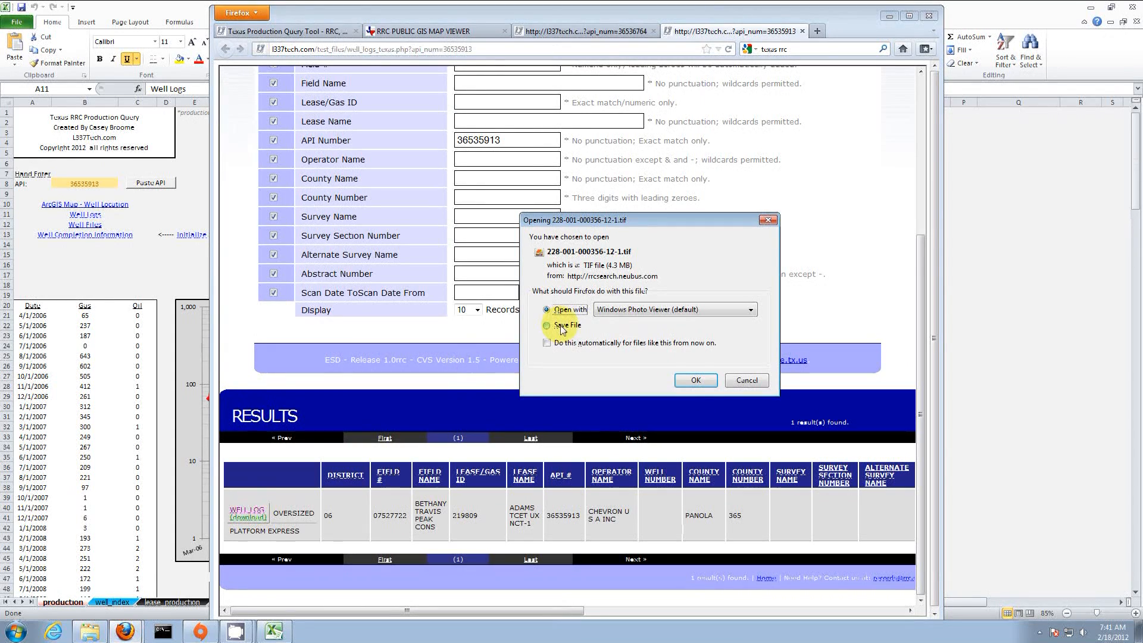
click(696, 381)
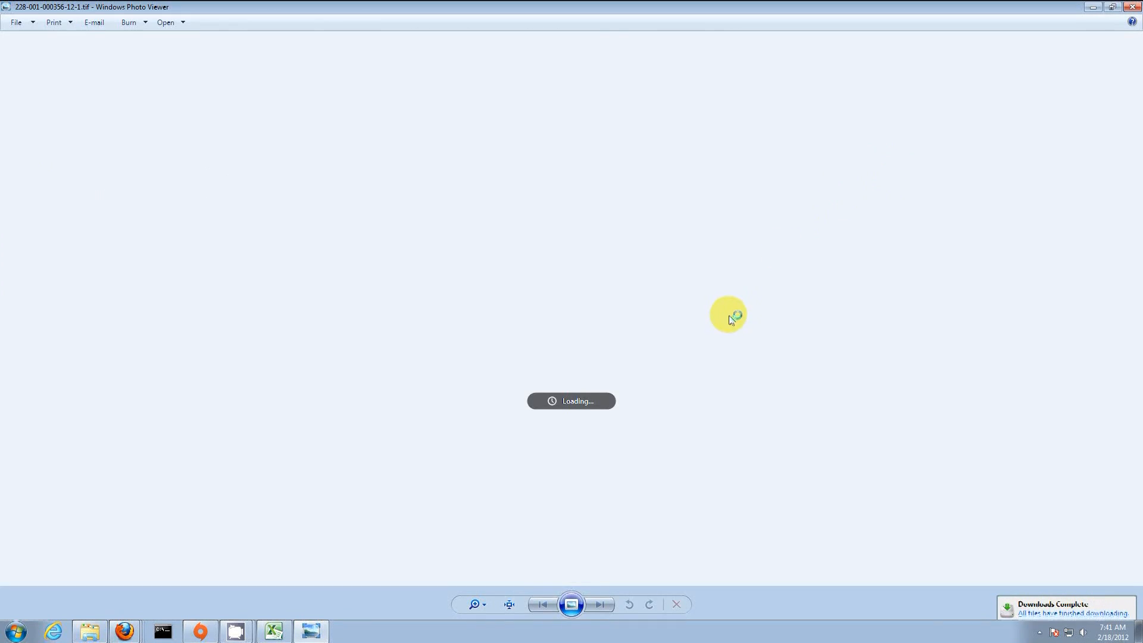
Step: Zoom into the well log and move down to its bottom legend
click(474, 605)
drag(476, 606, 476, 597)
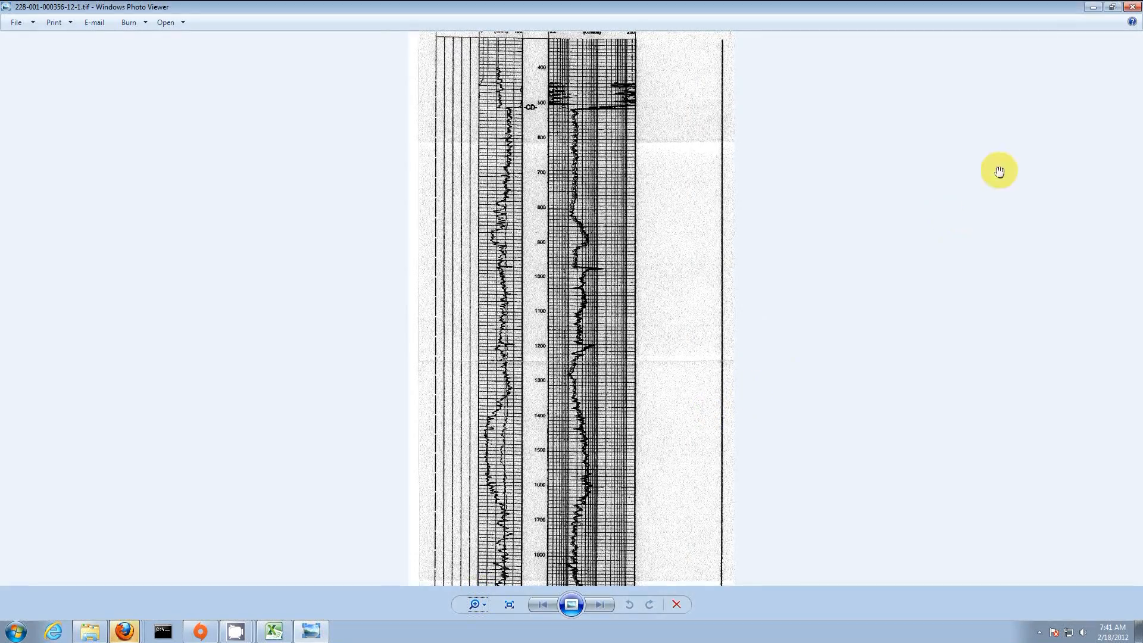
scroll(587, 426, down, 5)
scroll(585, 438, down, 15)
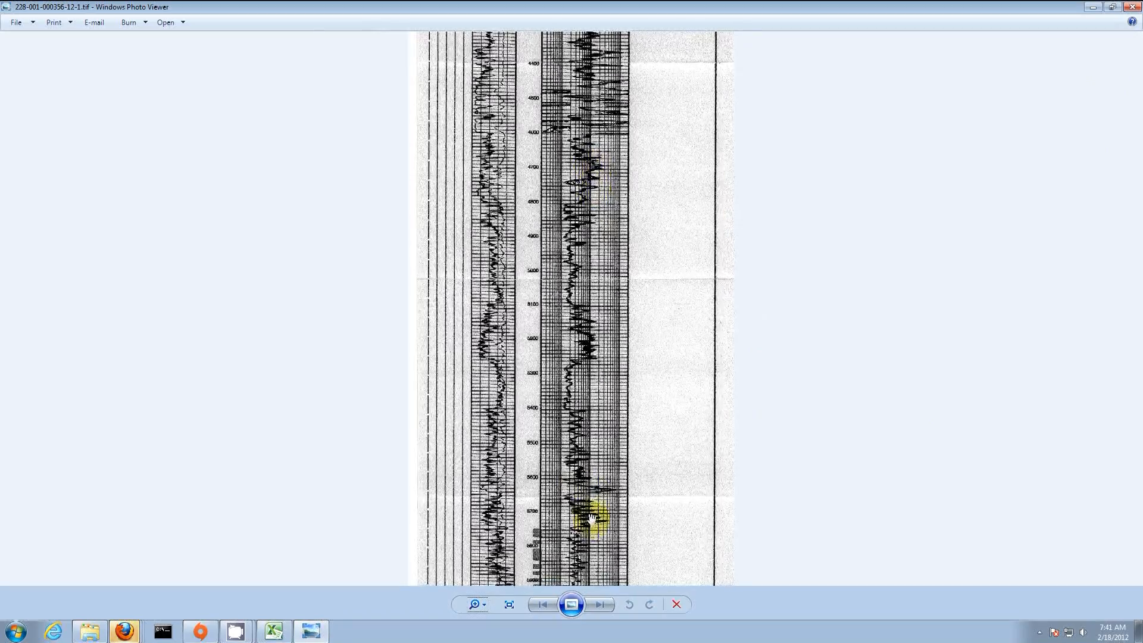
drag(591, 519, 599, 391)
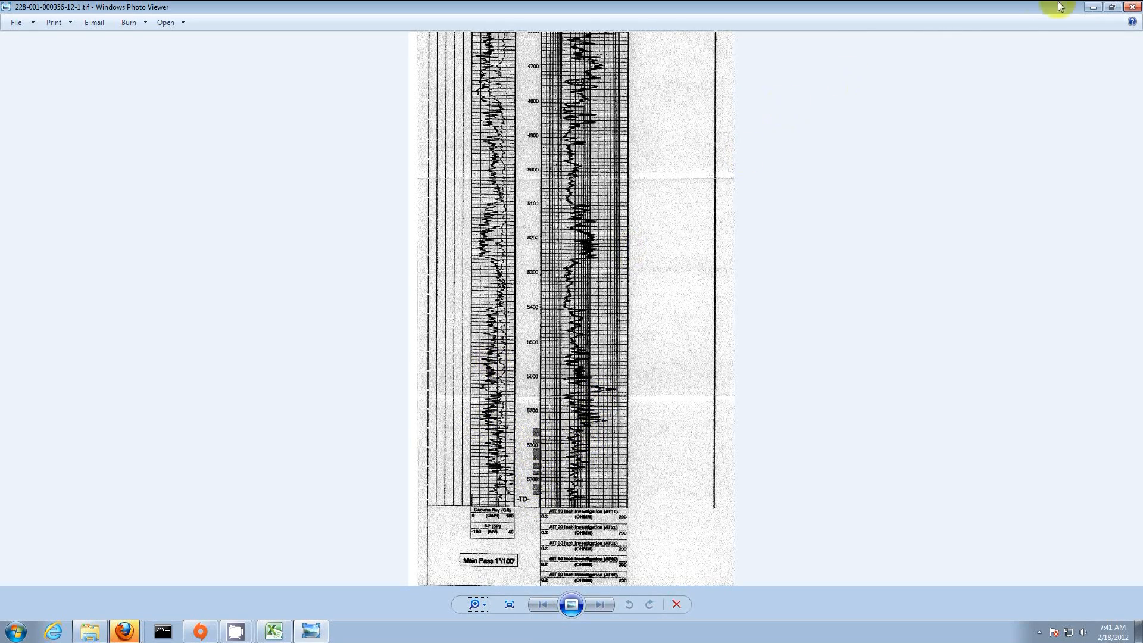
Step: Close Photo Viewer and bring the Excel production sheet back to the front
click(1133, 8)
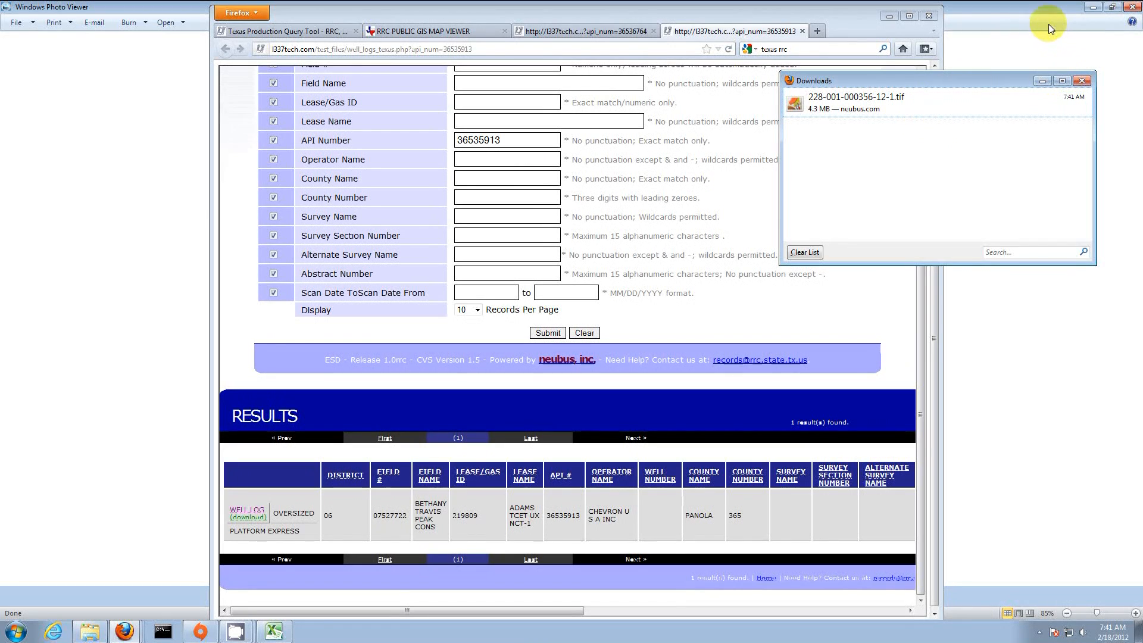
click(1006, 21)
click(823, 405)
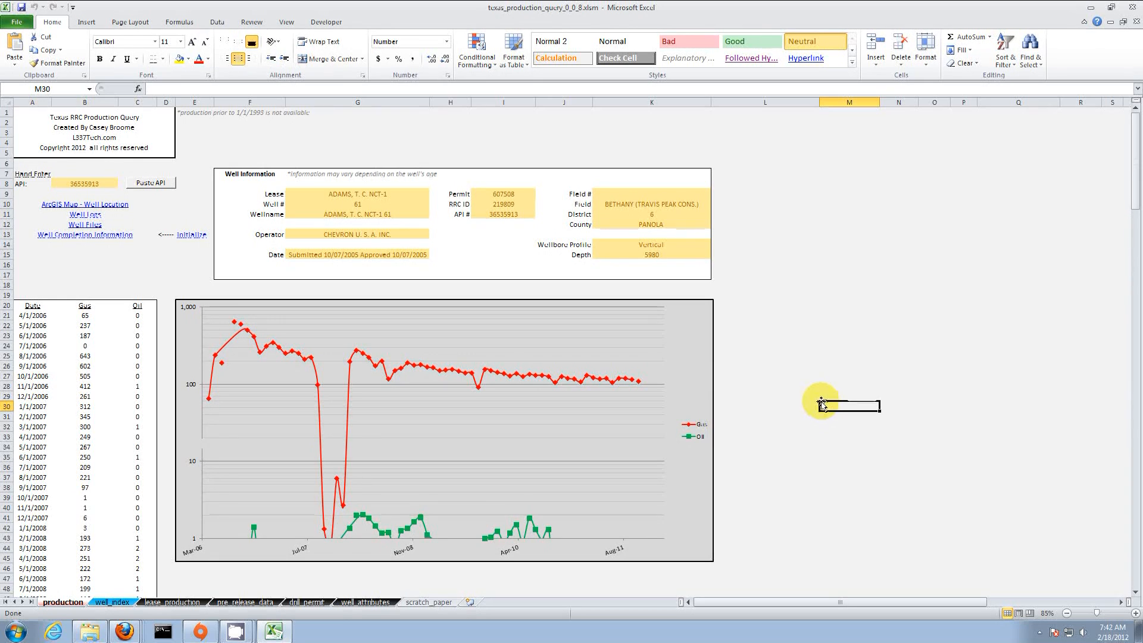
Step: Query well 64H (API 36536764, Carthage Haynesville Shale) from well_index row 3767 into the production sheet
click(124, 631)
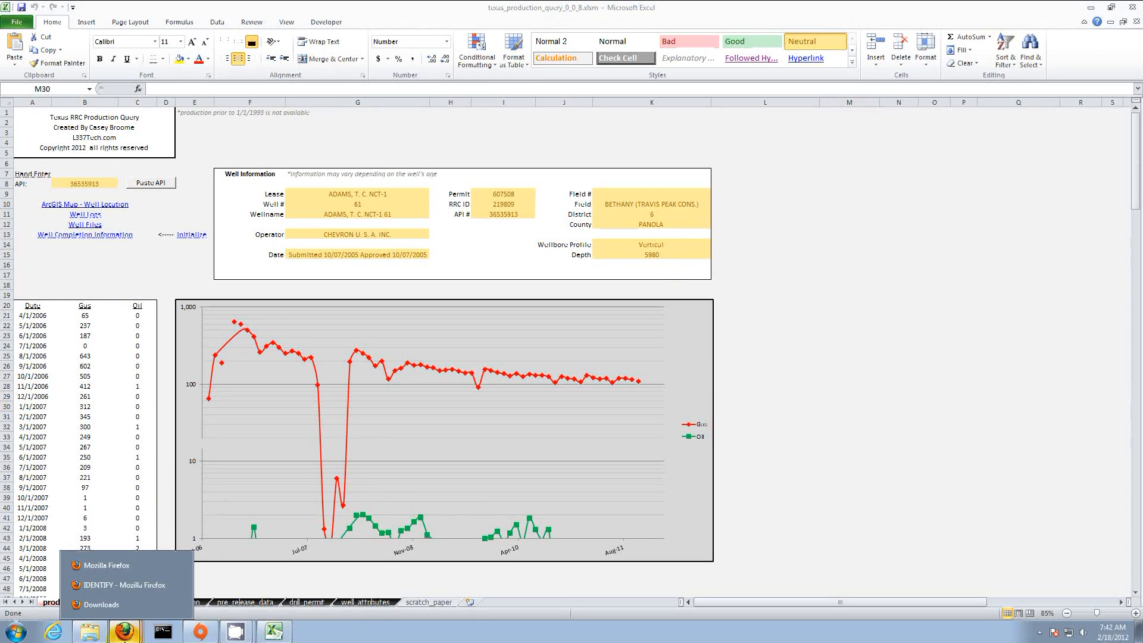
click(110, 566)
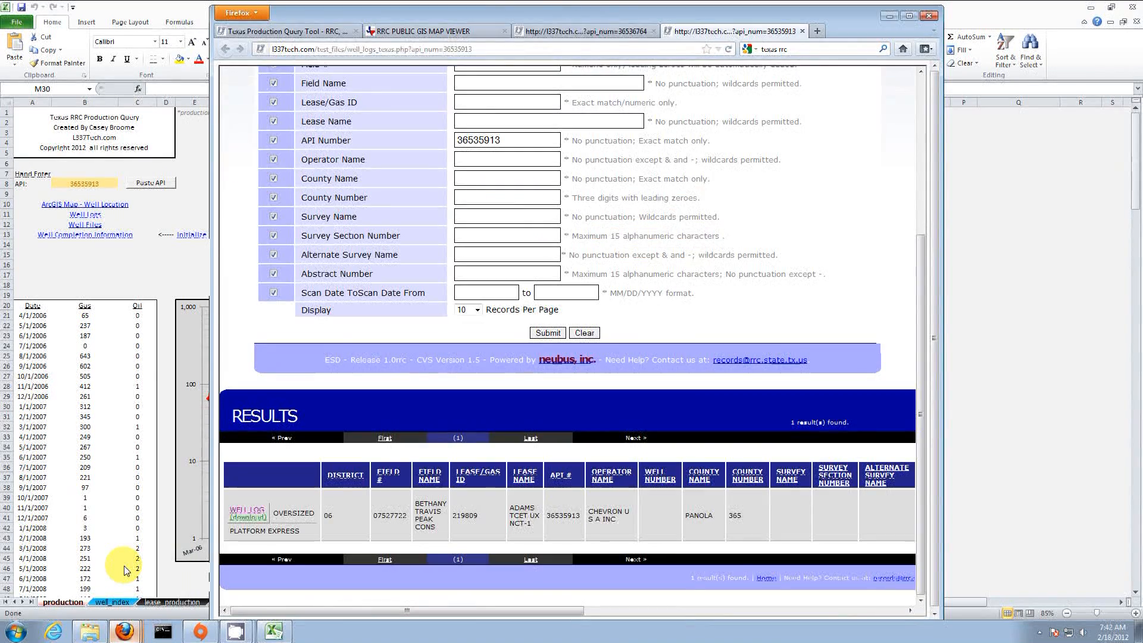
click(420, 33)
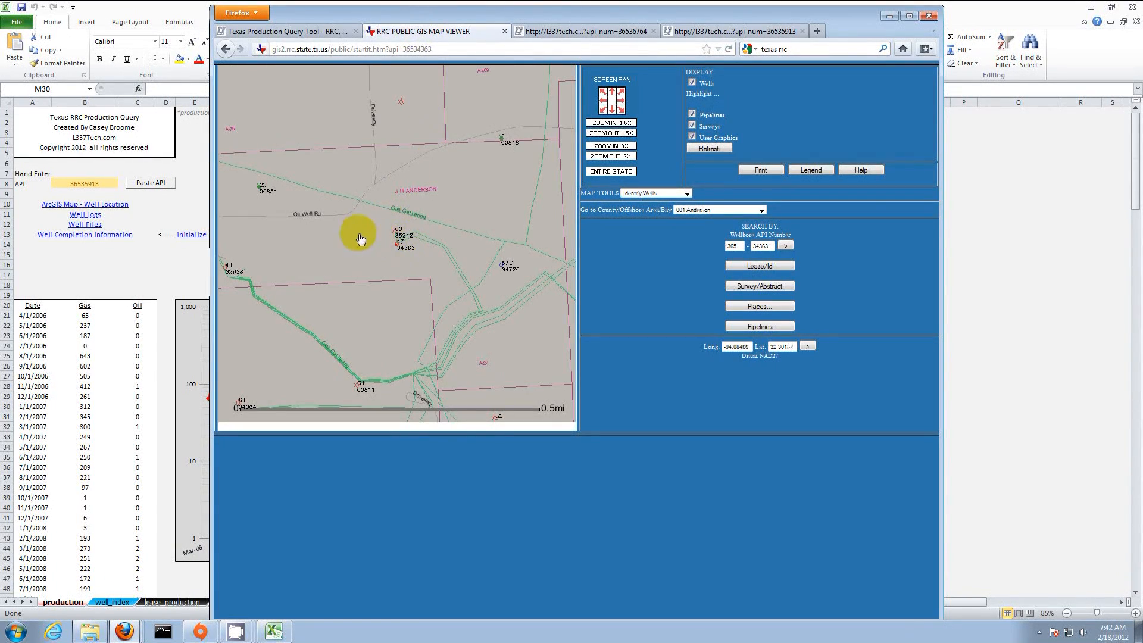
key(alt+Tab)
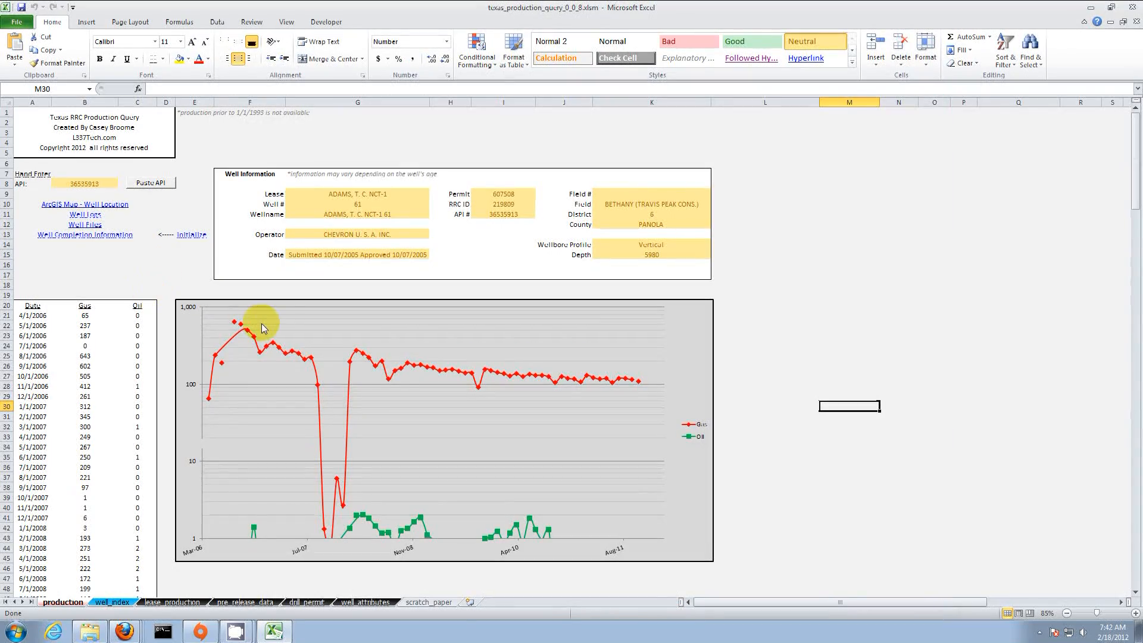
click(113, 603)
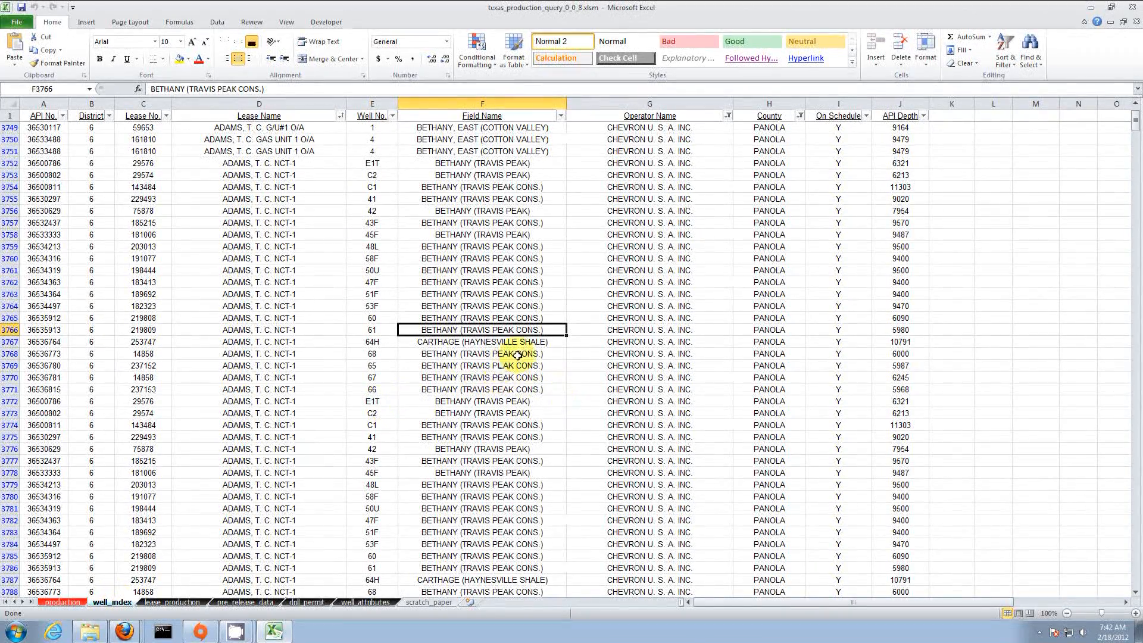
double_click(535, 341)
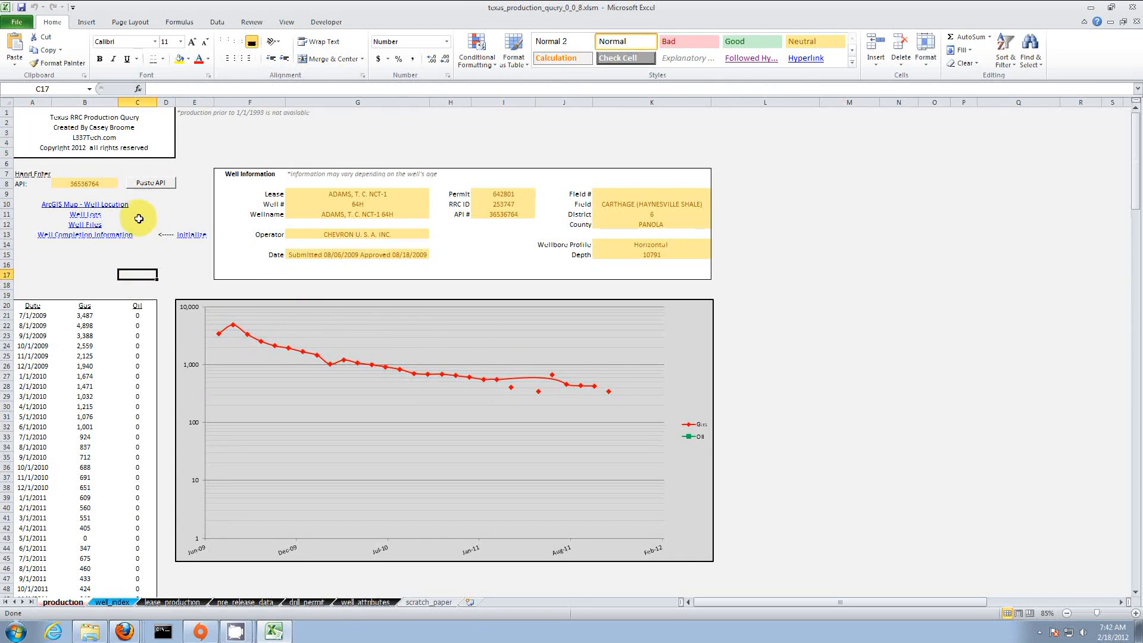
Step: Open well 64H's GIS location map and draw a half-mile radius around it
click(117, 206)
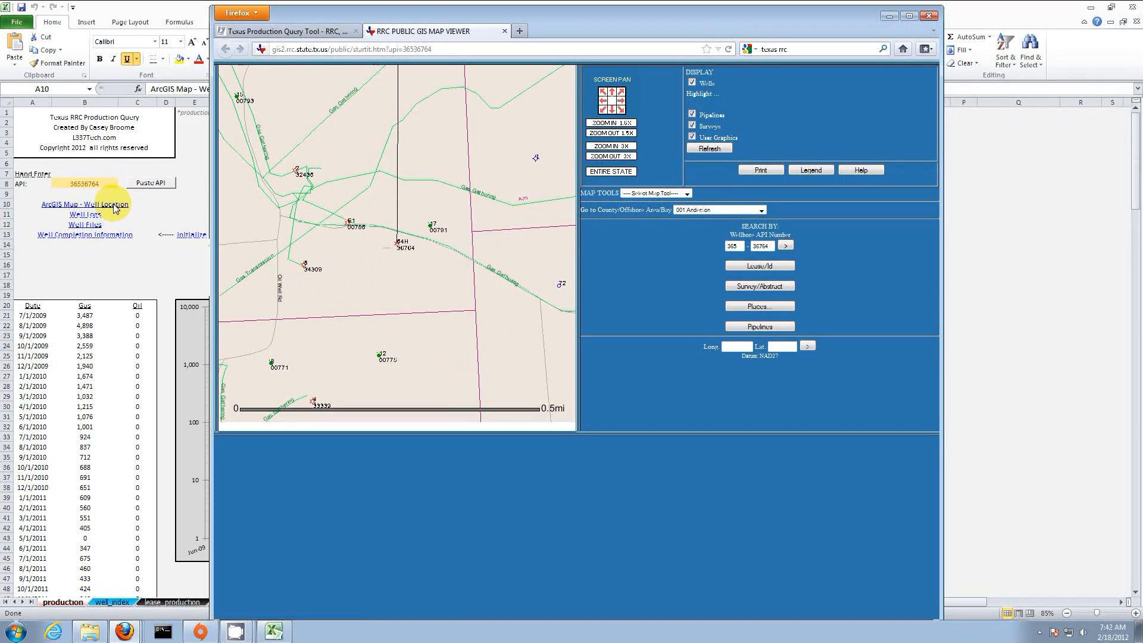
click(664, 193)
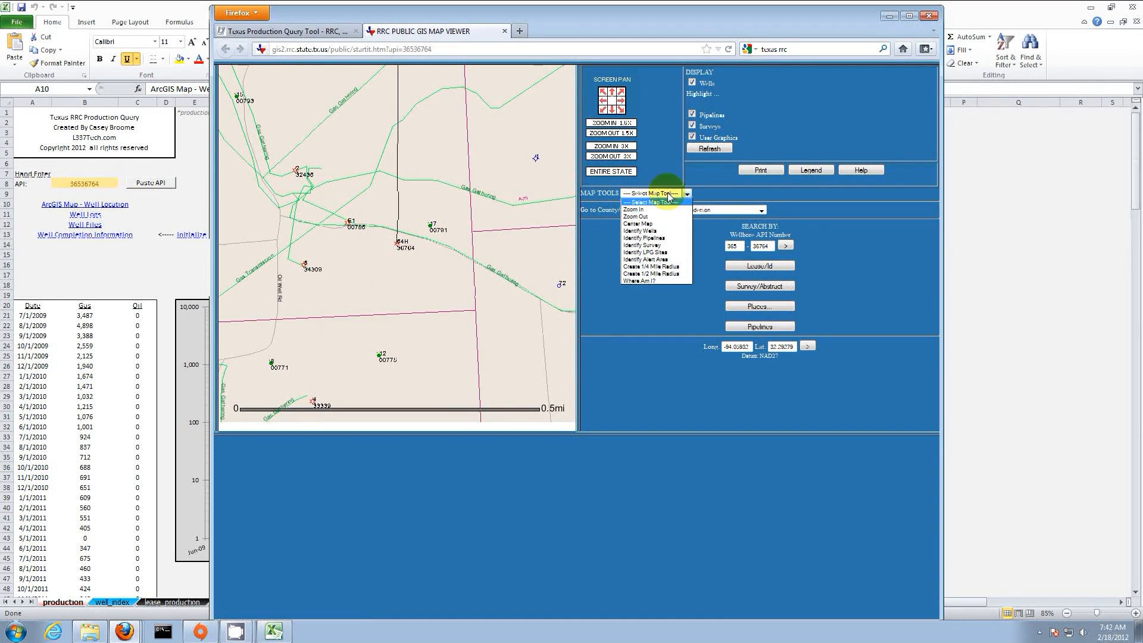
click(652, 274)
click(397, 249)
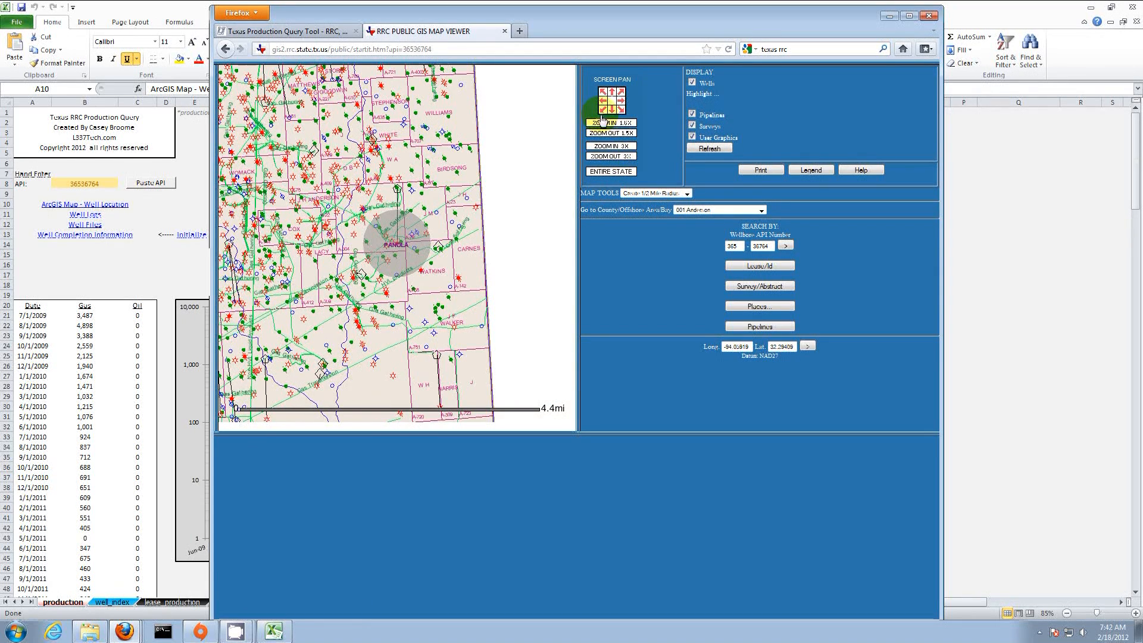
Step: Pan the map west over surrounding wells and switch to Identify Wells
click(601, 101)
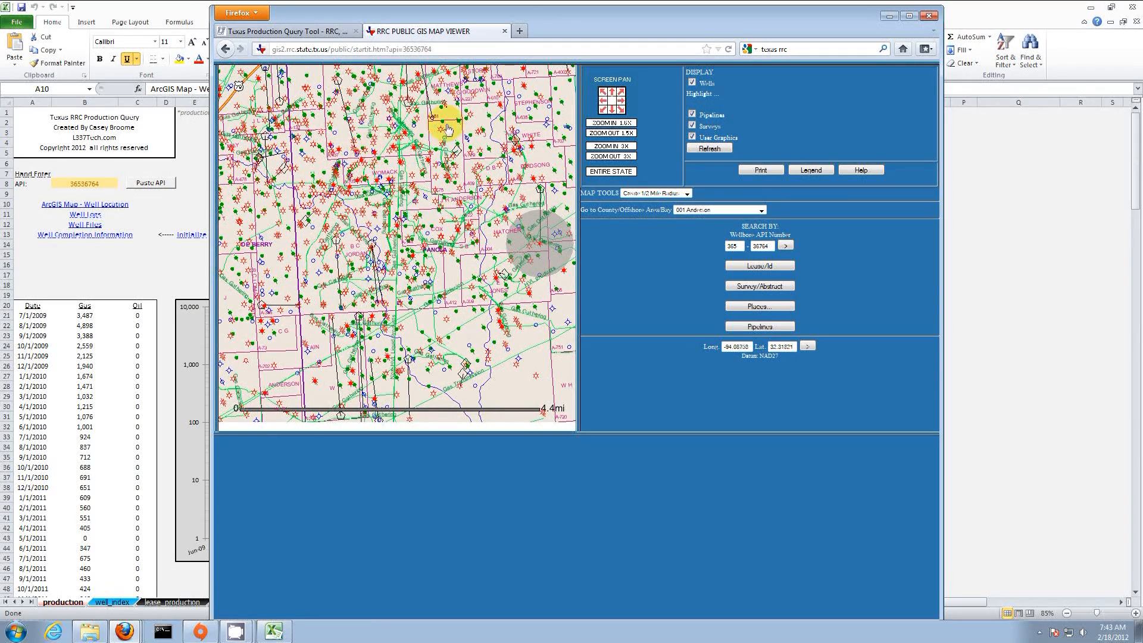
click(600, 96)
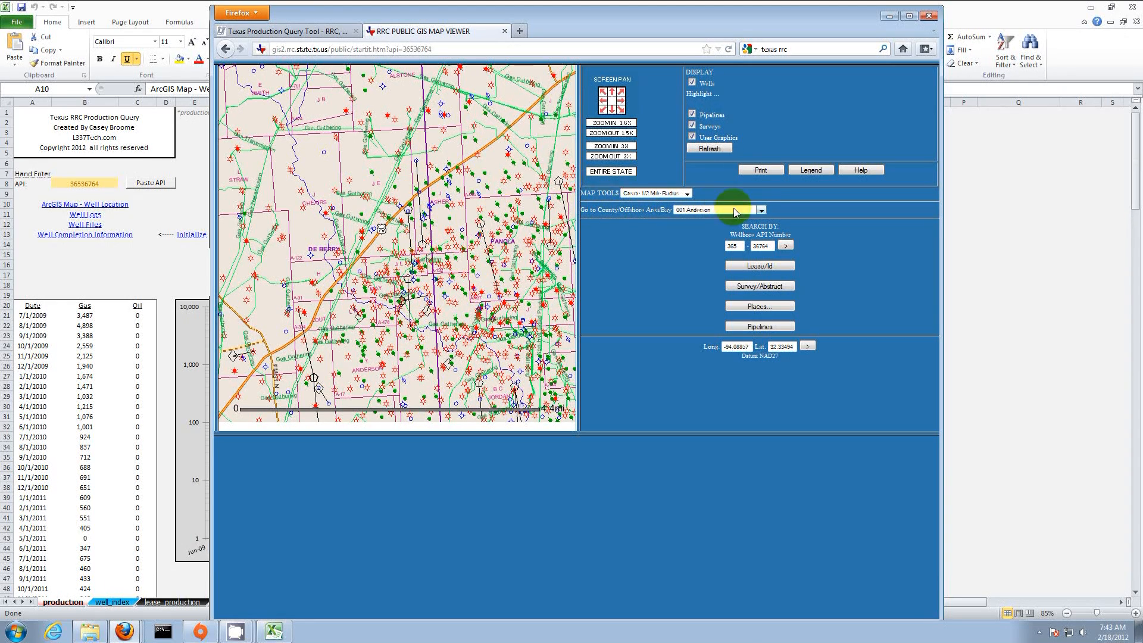
click(657, 194)
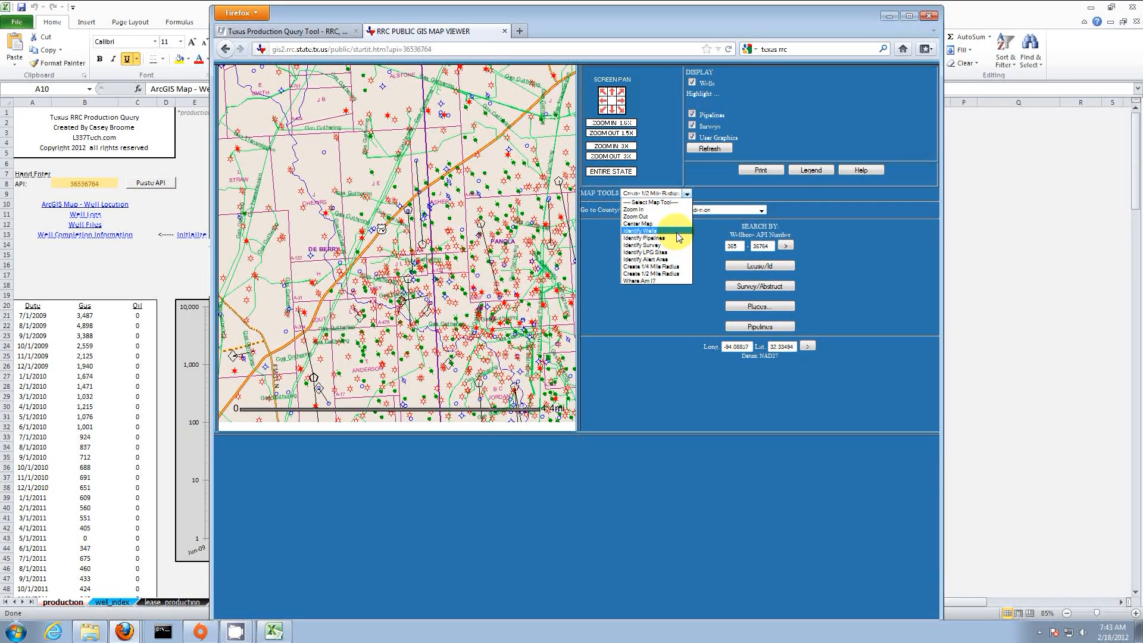
click(649, 230)
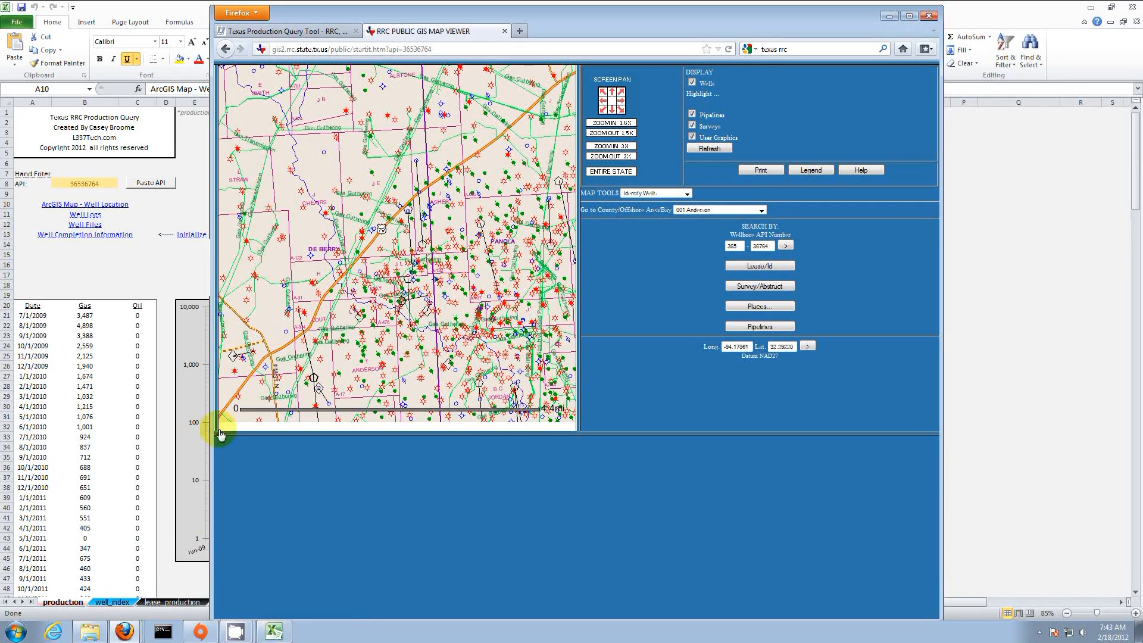
Step: Copy nearby well 10H's API 36537762 from the identify results and paste it into the Excel query
mouse_move(125, 631)
click(121, 587)
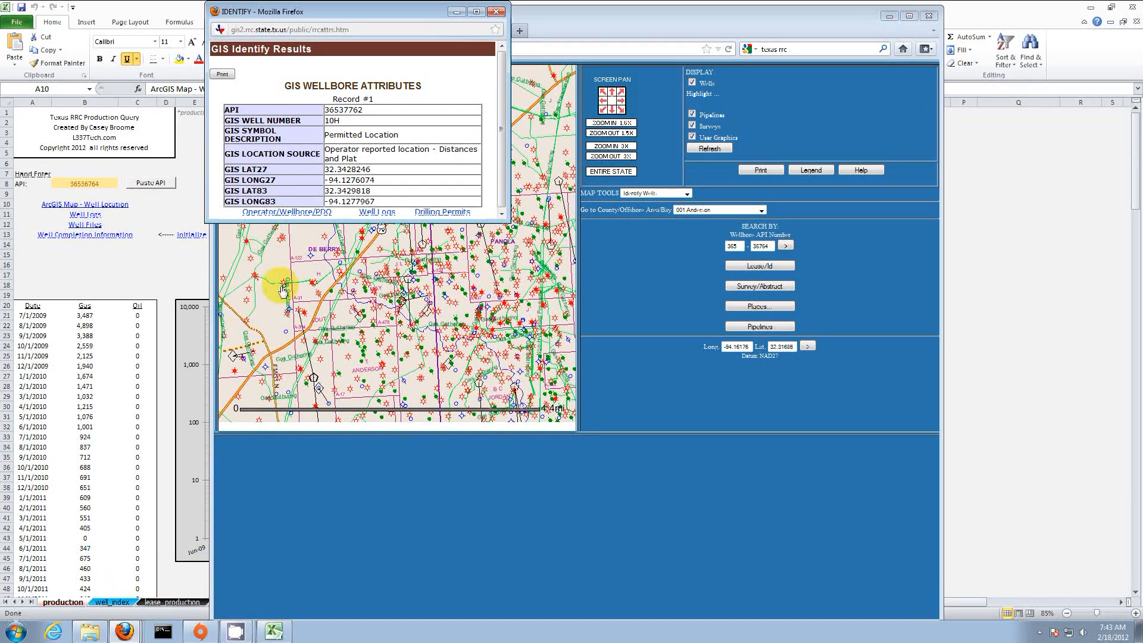
double_click(347, 109)
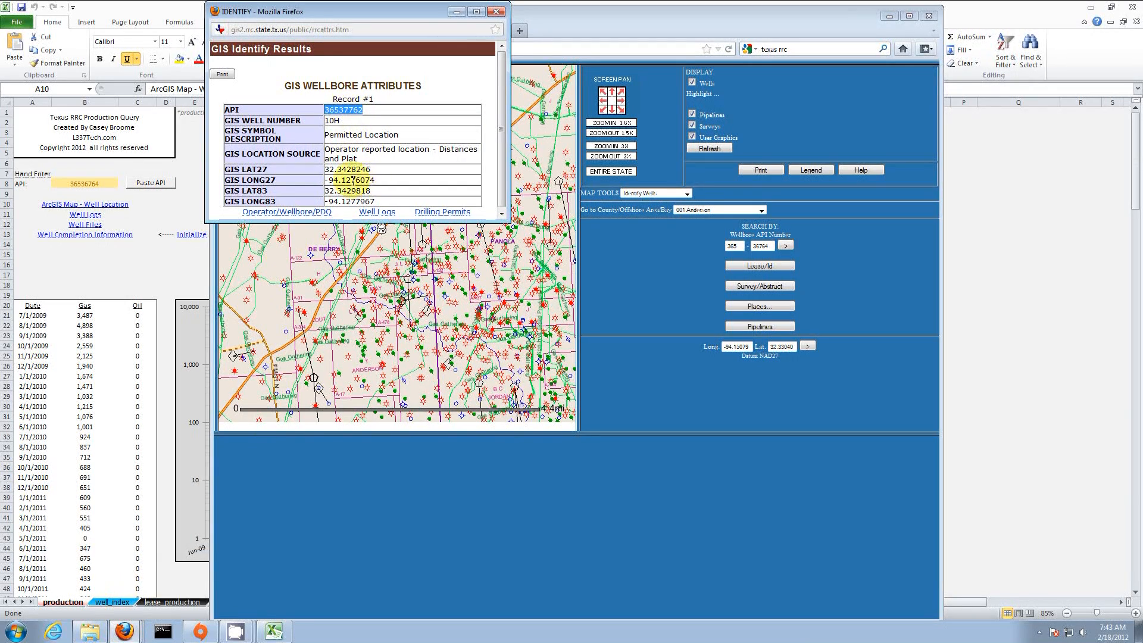
click(178, 207)
click(152, 183)
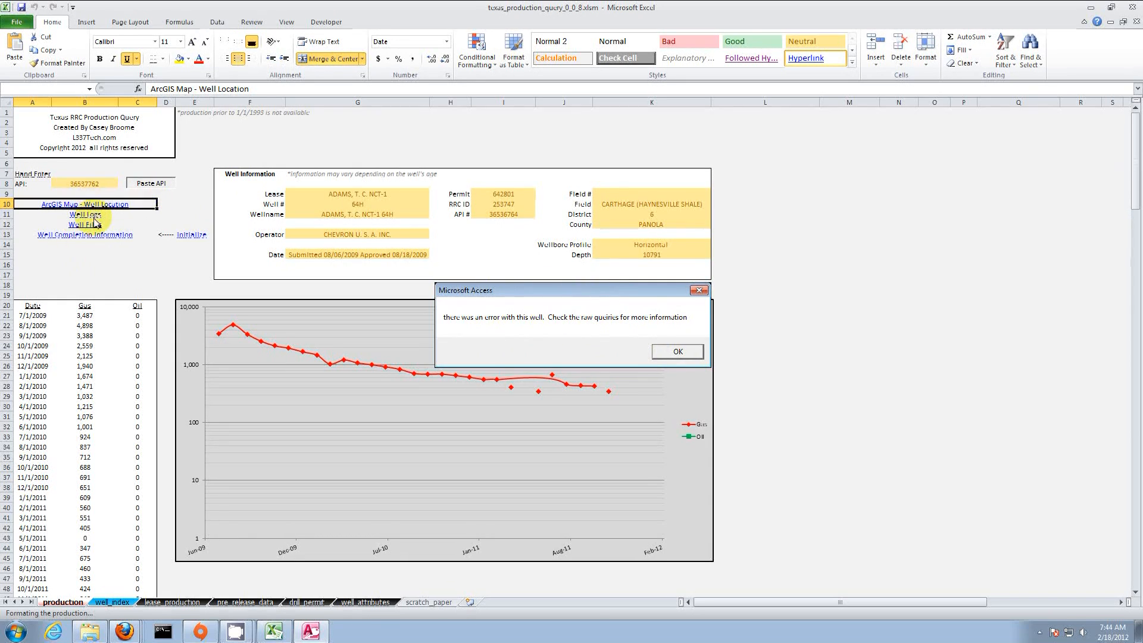
click(673, 352)
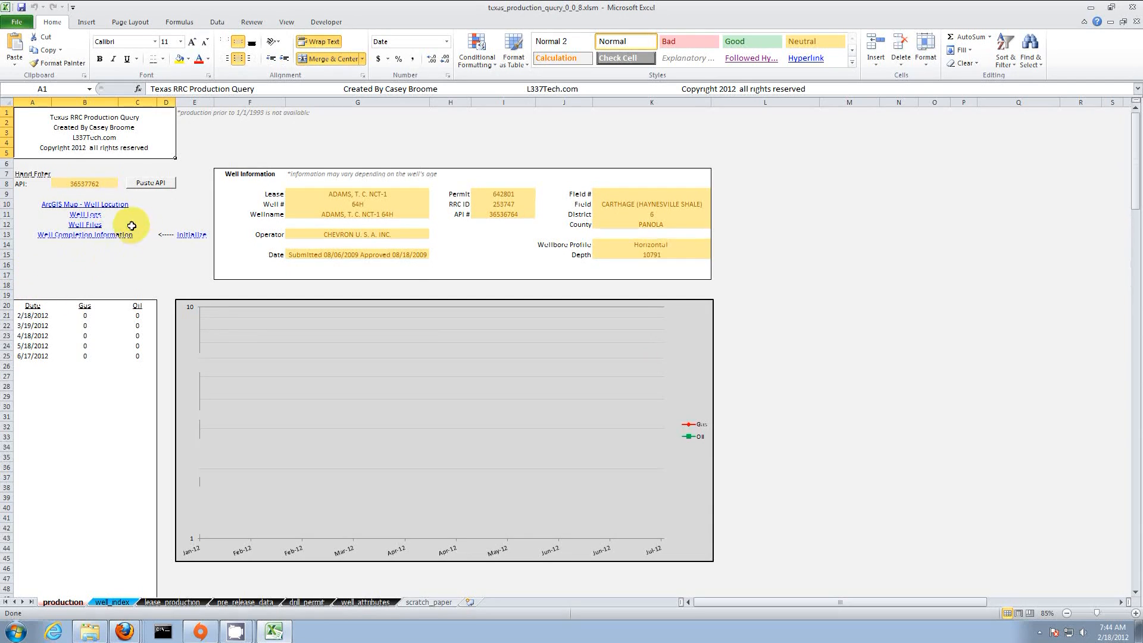
drag(87, 306, 133, 377)
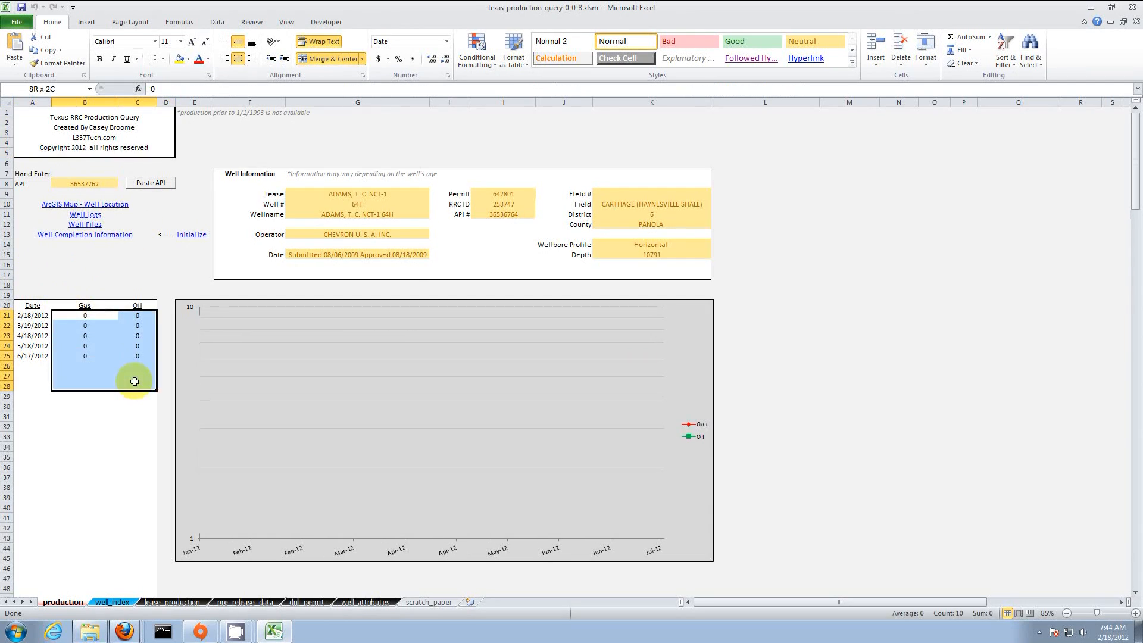
click(141, 265)
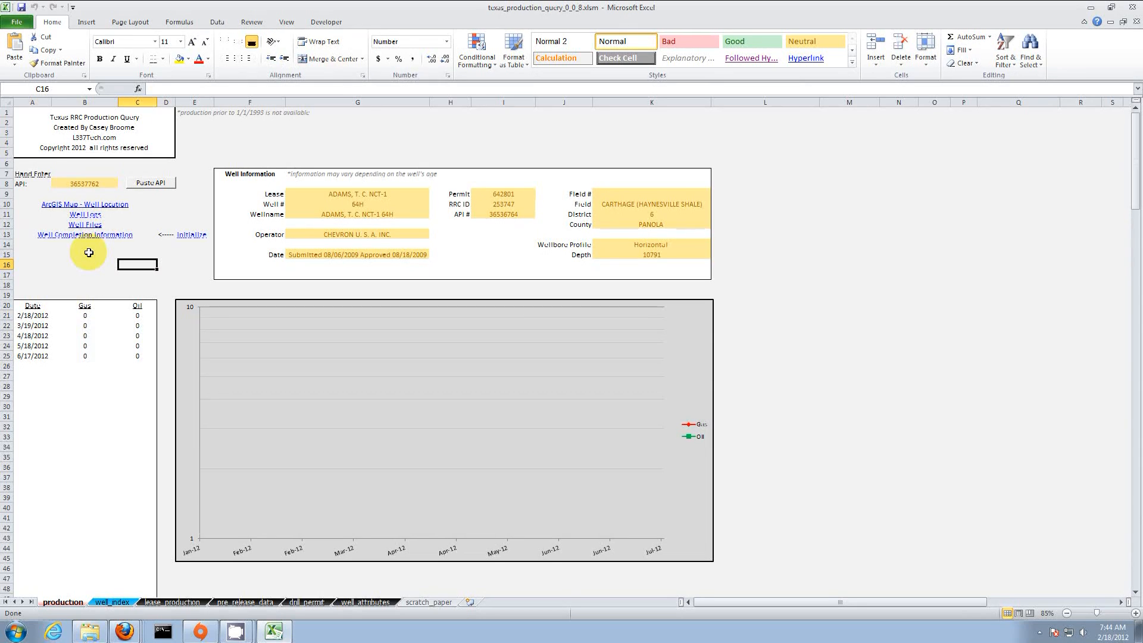
click(121, 237)
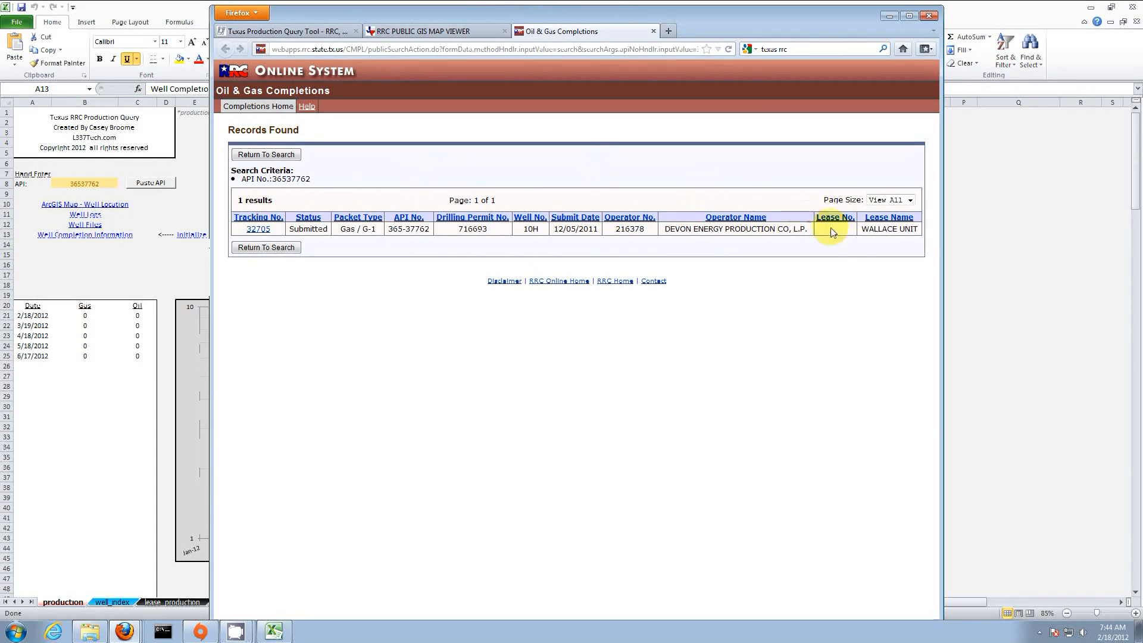
Step: Open completion packet 32705 and view its Form G-5 gas well classification report
drag(918, 229, 313, 220)
click(378, 259)
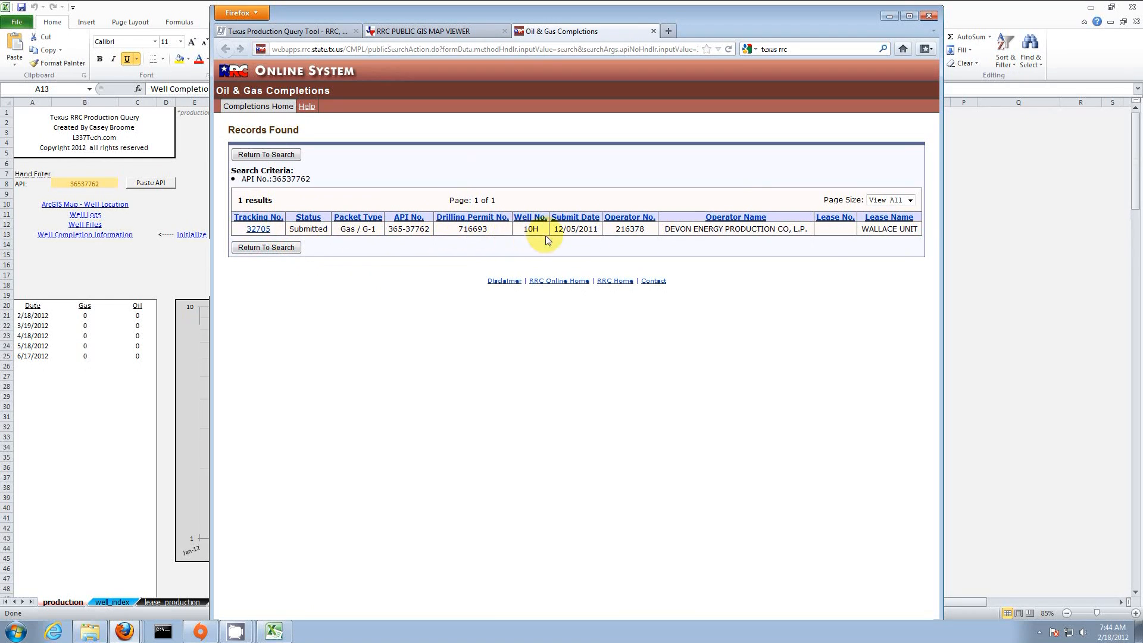
click(256, 231)
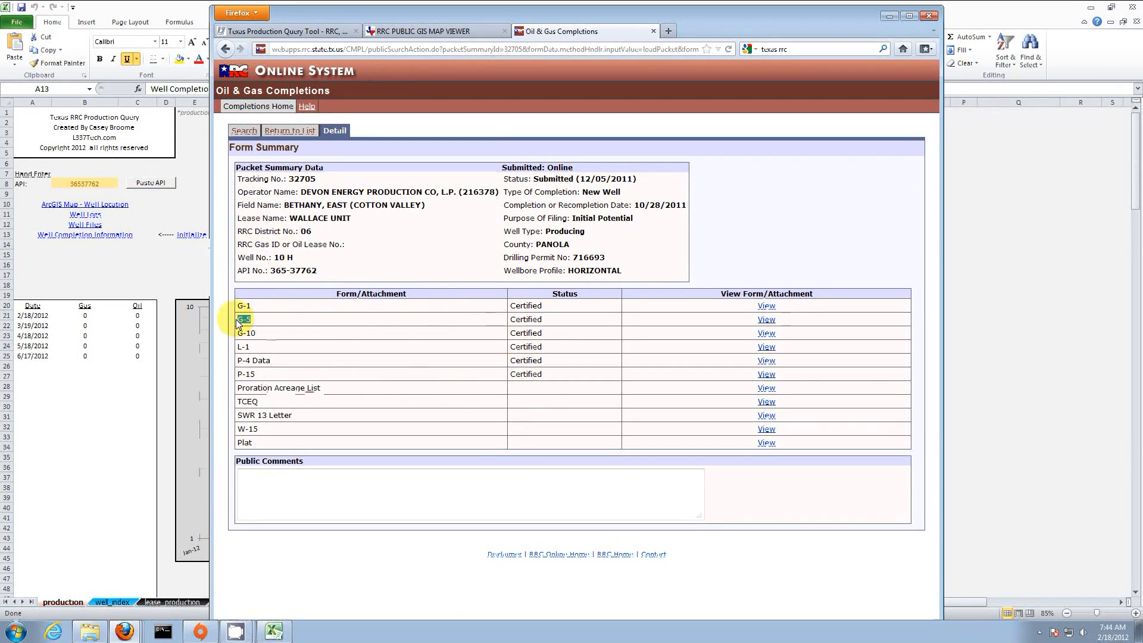
drag(251, 320, 238, 320)
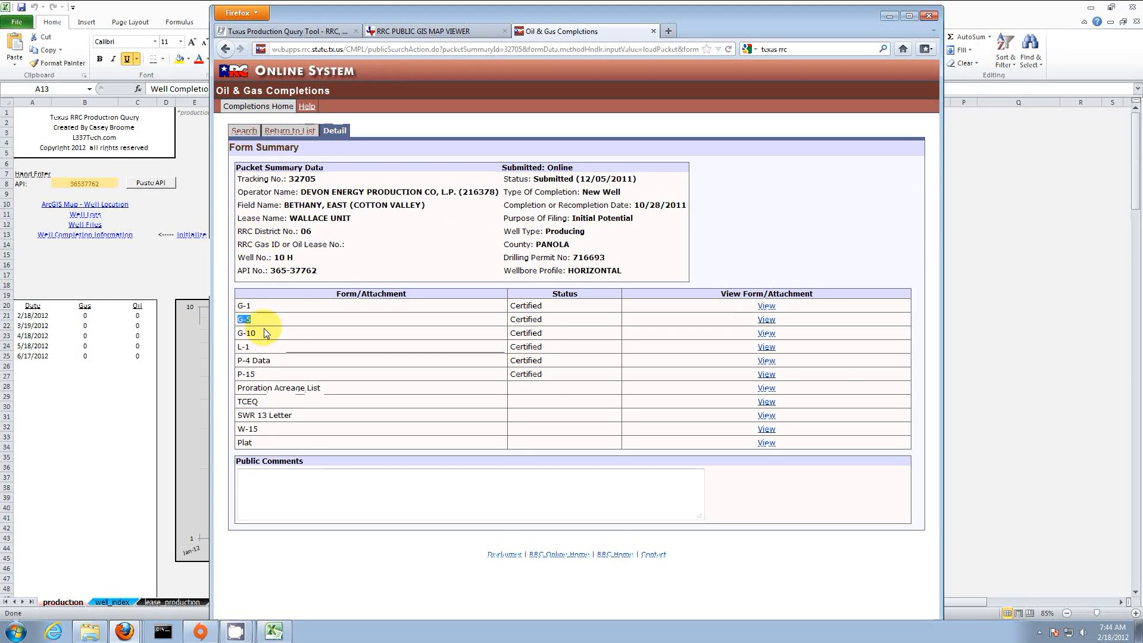
click(767, 319)
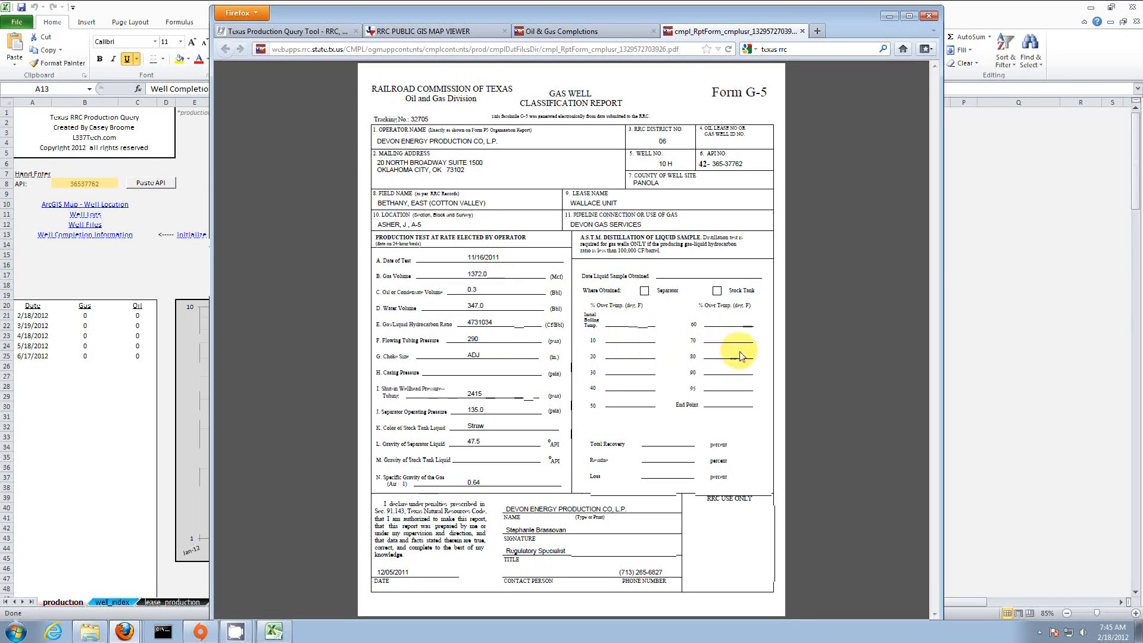
Step: Compare the G-5 report with the GIS map, then minimize Firefox to return to the workbook
mouse_move(877, 592)
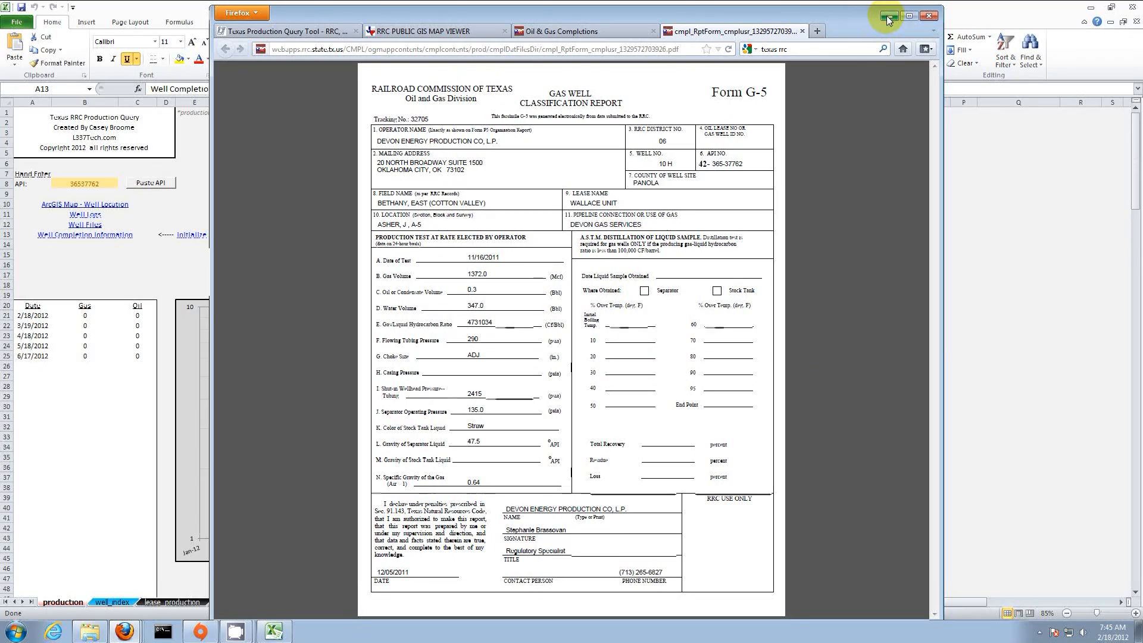
click(457, 31)
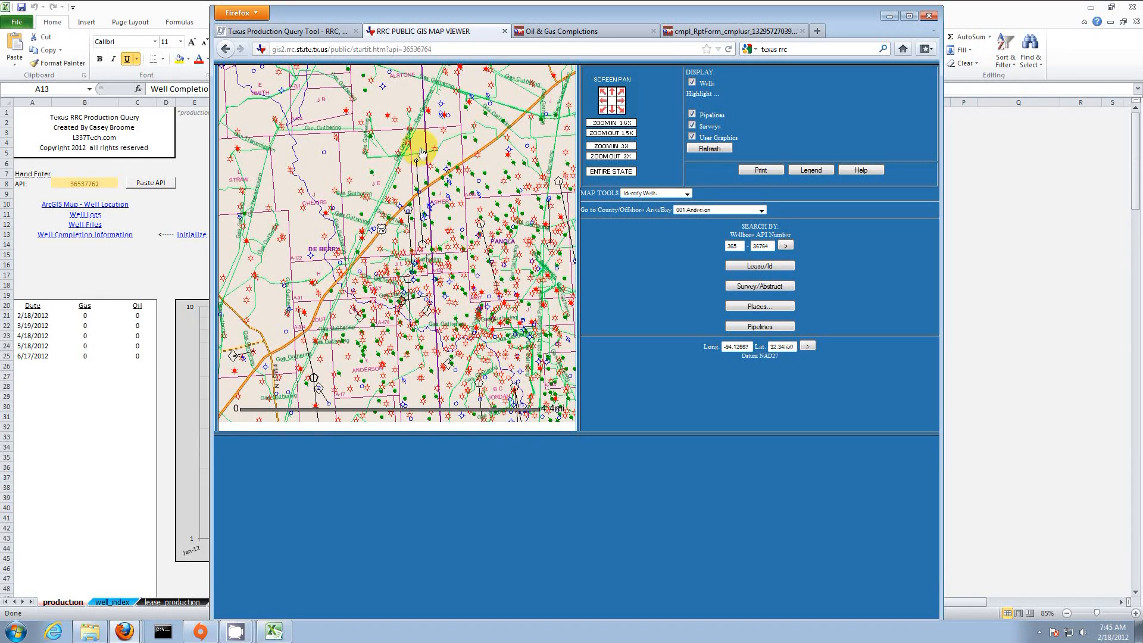
click(732, 31)
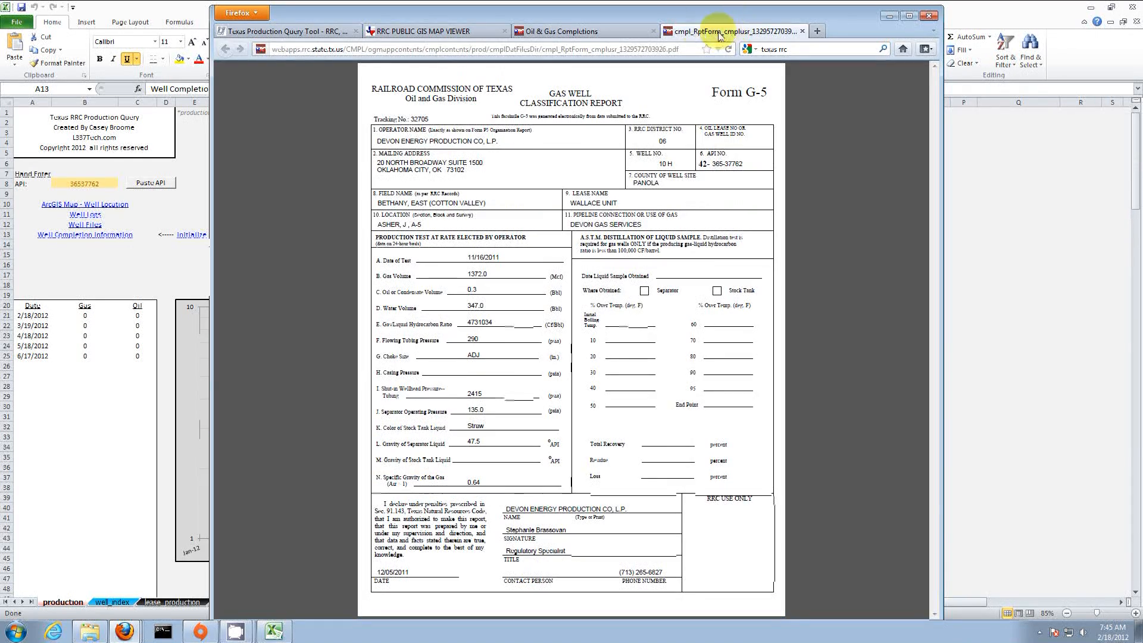
click(452, 31)
click(889, 16)
click(565, 142)
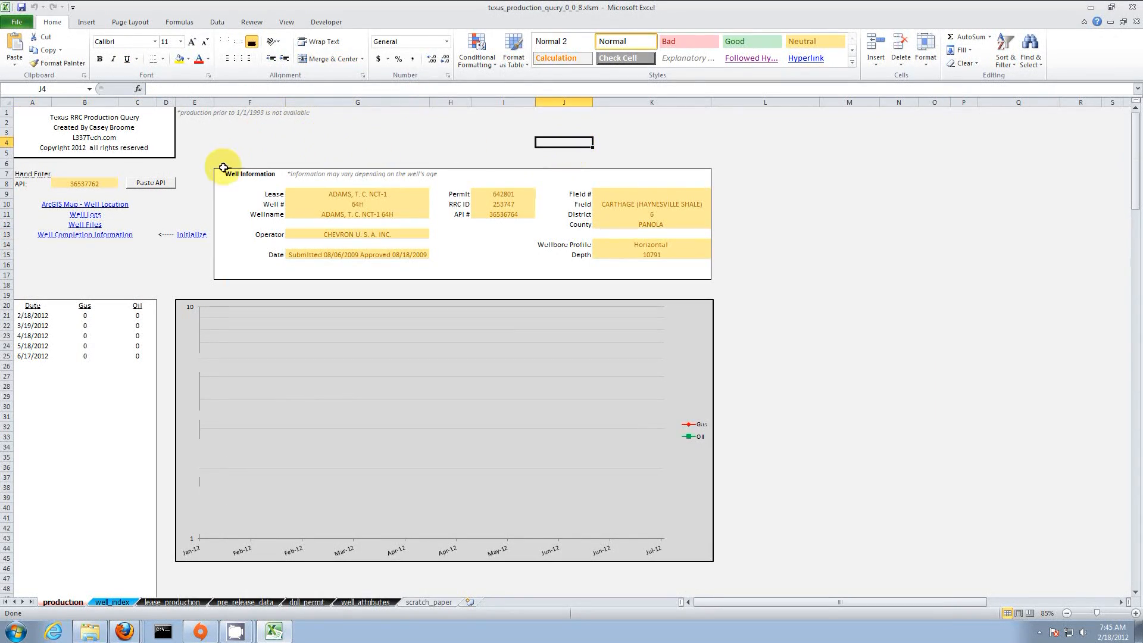
Step: Rerun the well_index F3767 query to rechart well 64H's gas from 7/1/2009, then minimize Excel
click(113, 603)
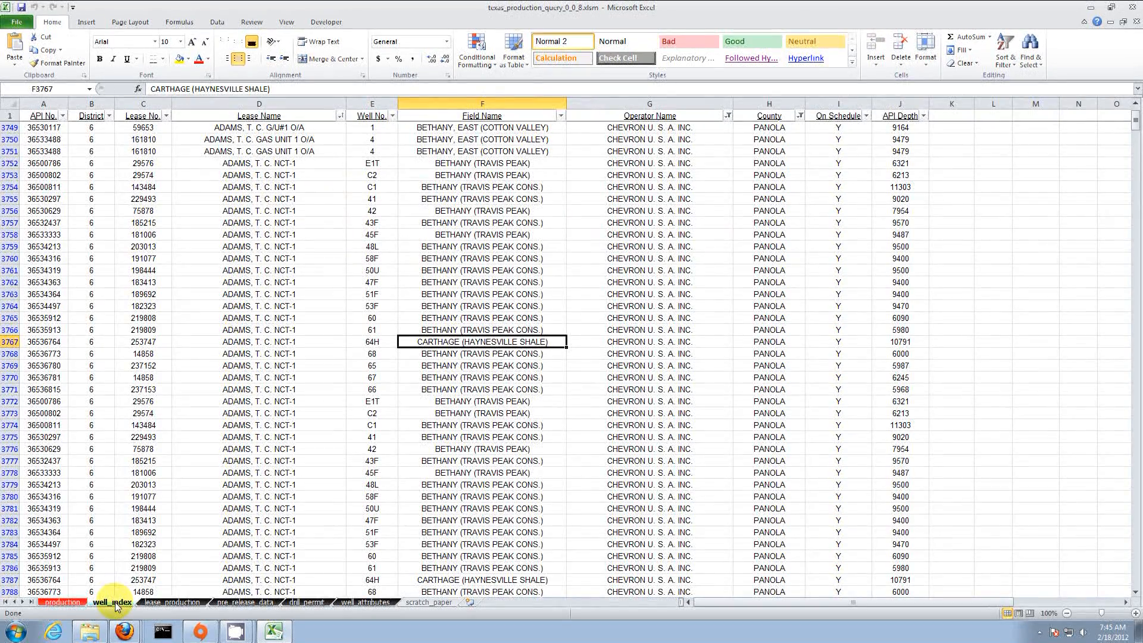
double_click(515, 341)
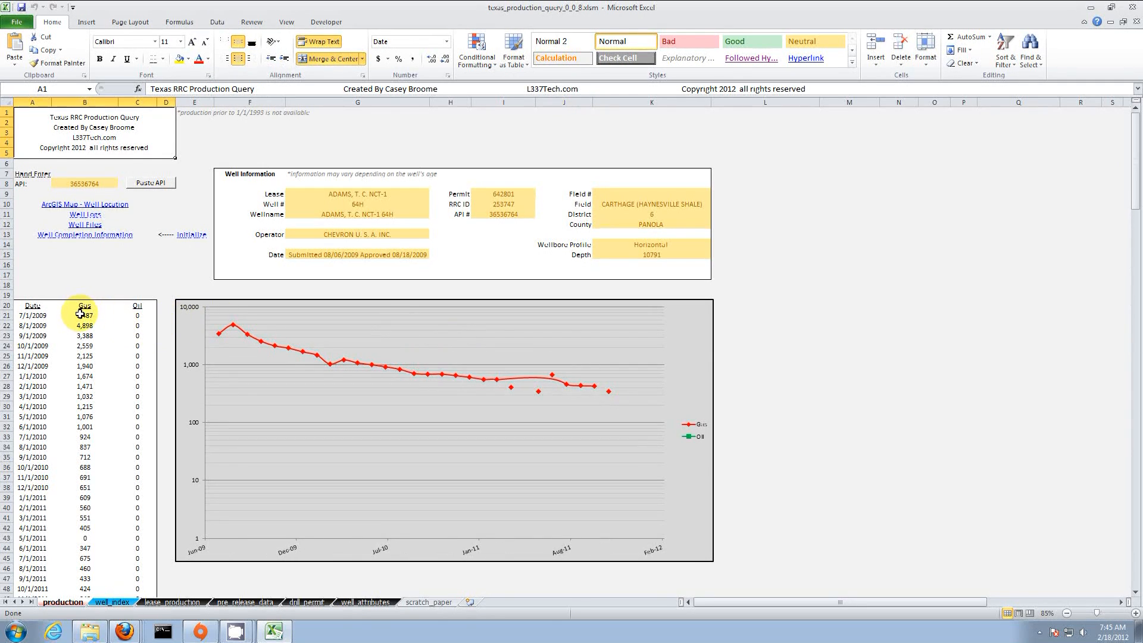
click(1089, 7)
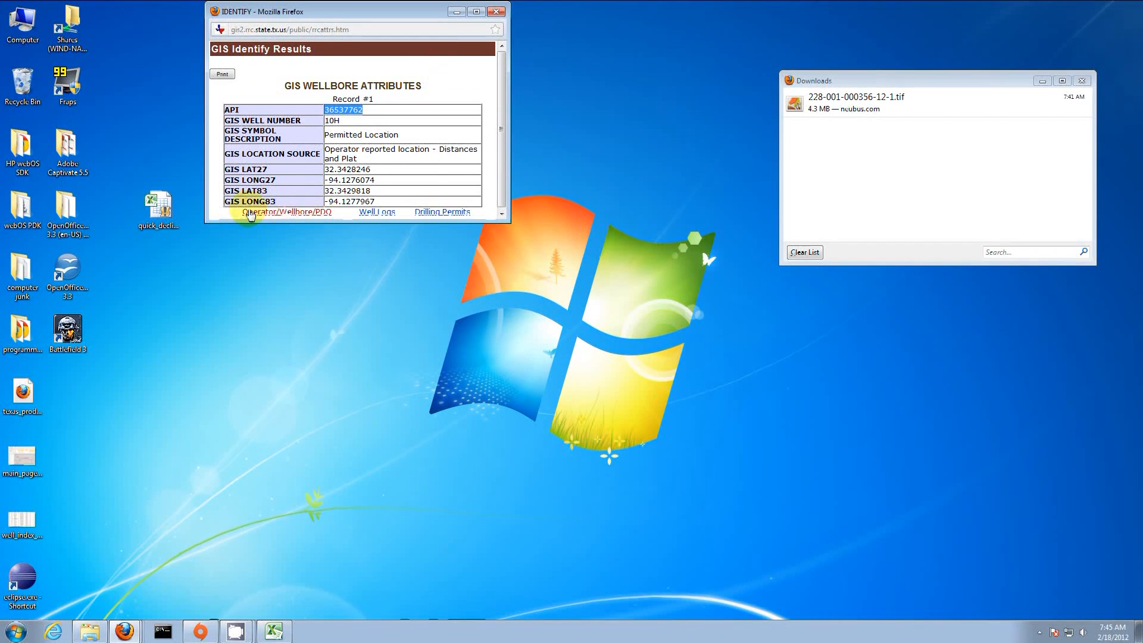
Step: Open quick_decline_ultimate_0.2.4.xlsm, cancelling the data import prompt and refresh warning
drag(447, 83, 601, 101)
click(1082, 80)
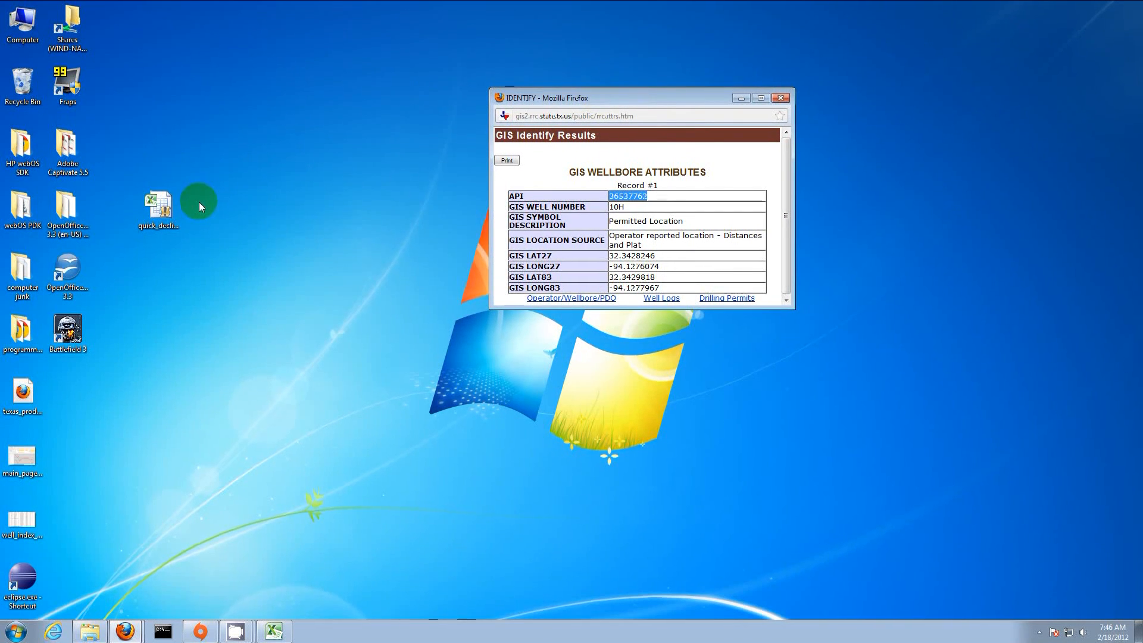
click(162, 200)
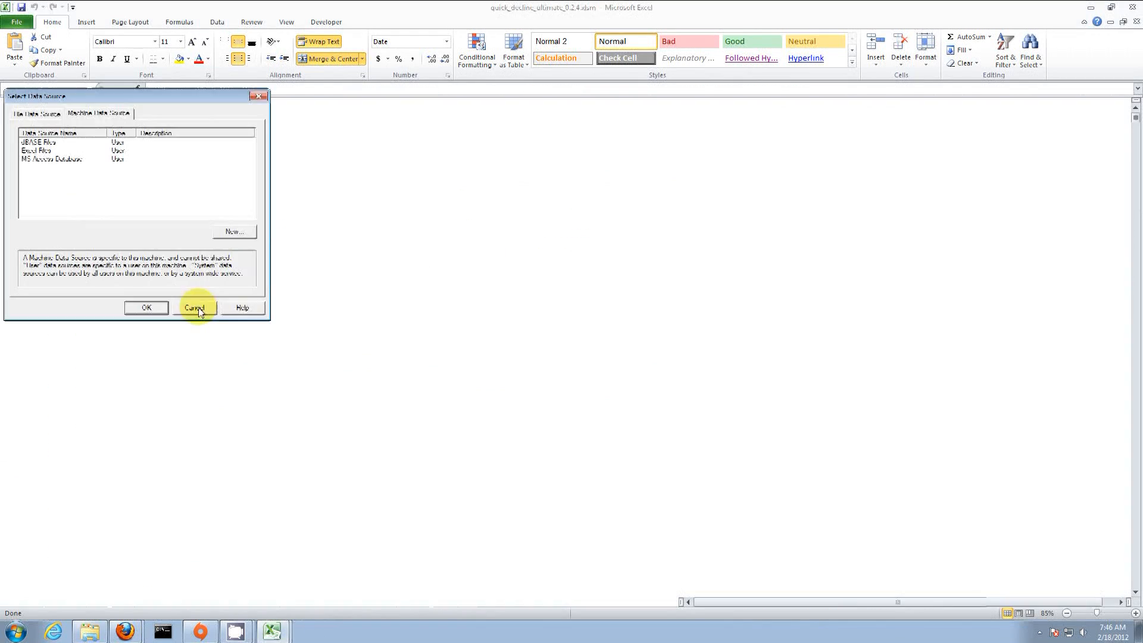
click(196, 306)
click(546, 339)
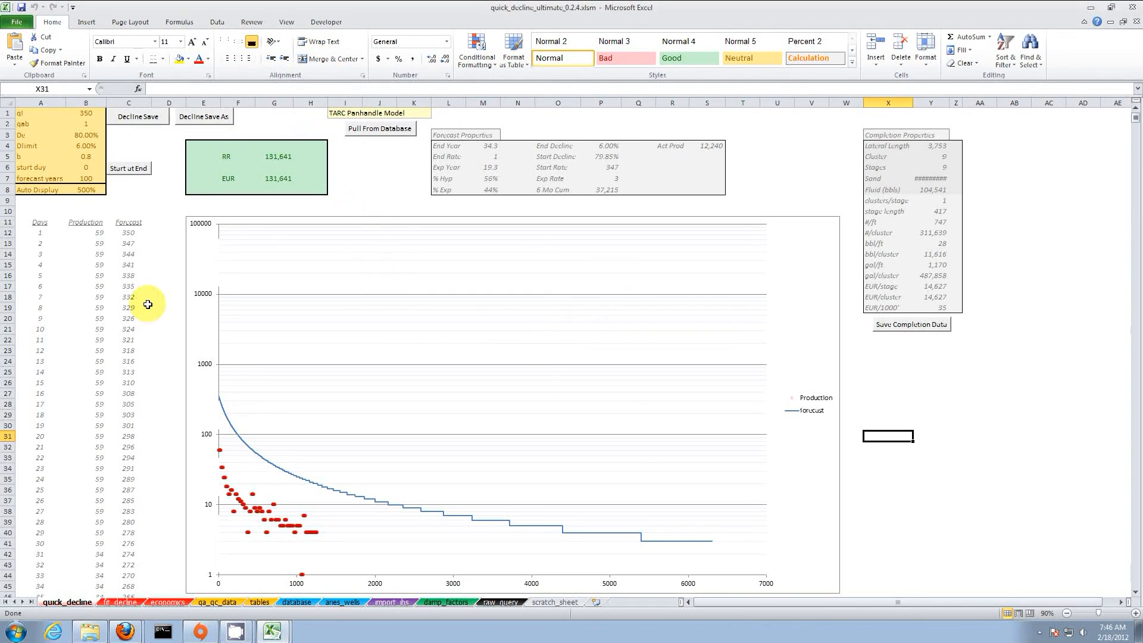
Step: Copy the monthly gas production column B21:B52 from the Texas production query workbook
mouse_move(274, 631)
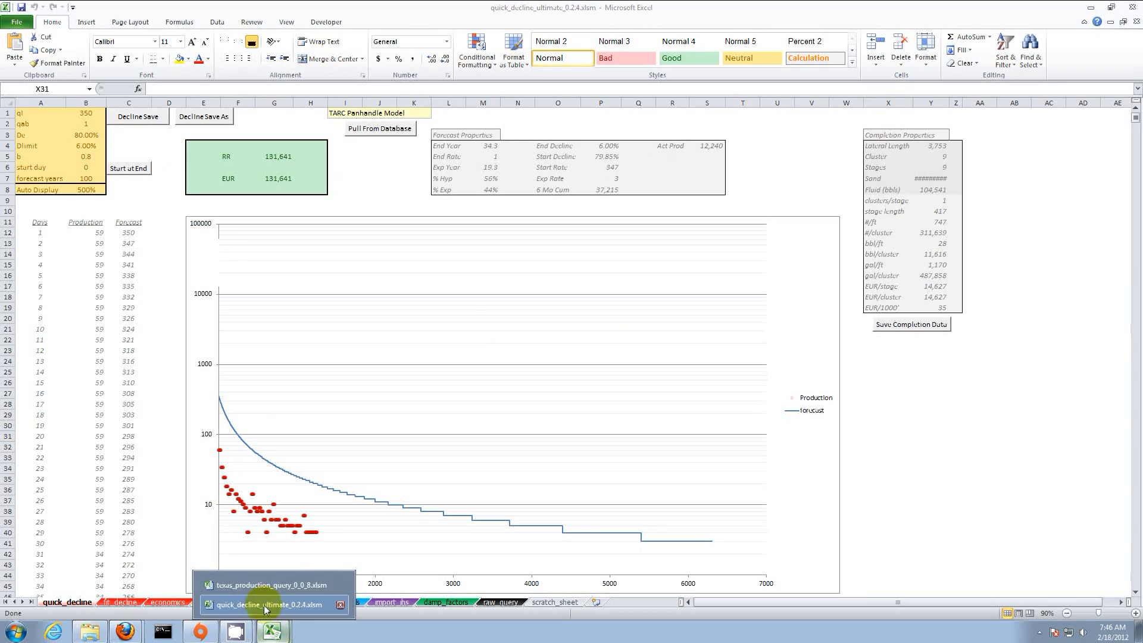
click(248, 587)
click(91, 315)
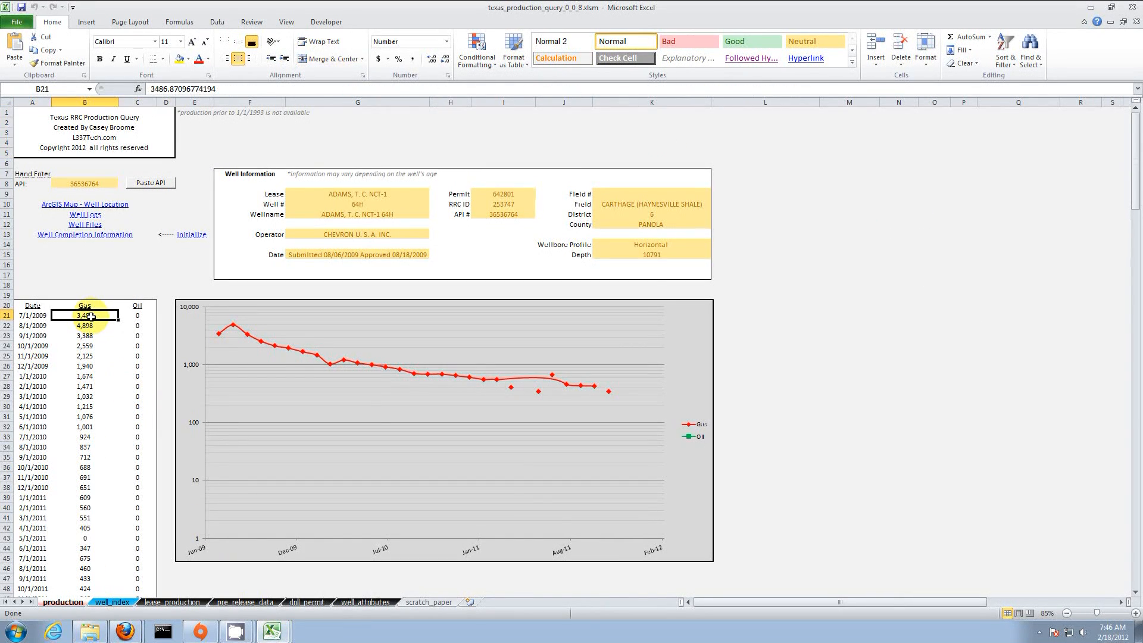
key(ctrl+shift+Down)
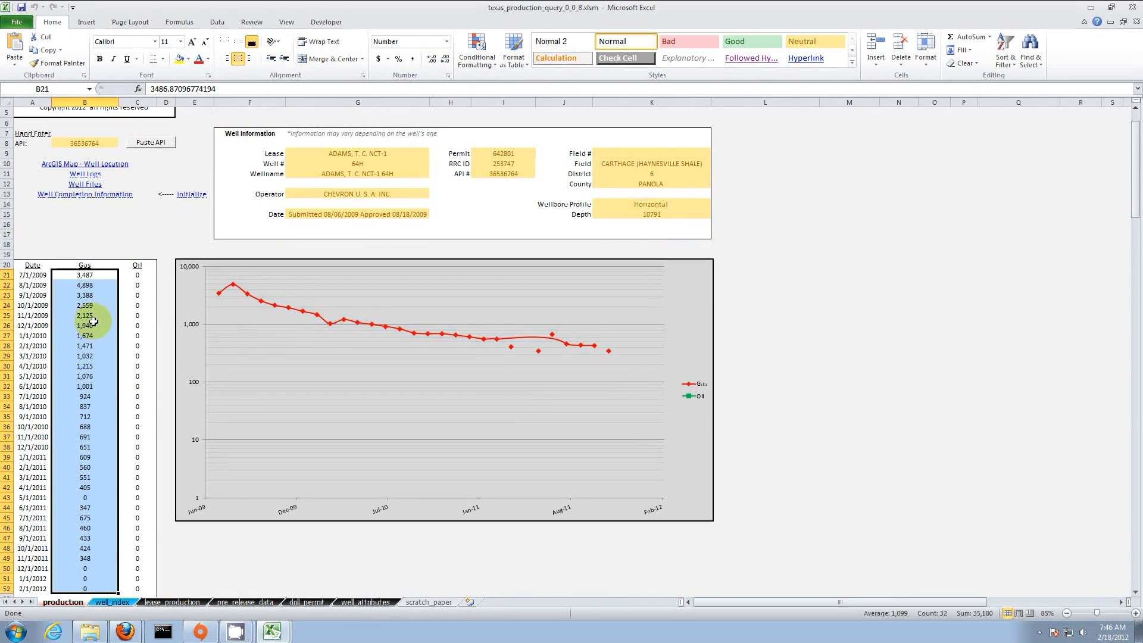
right_click(93, 325)
click(120, 342)
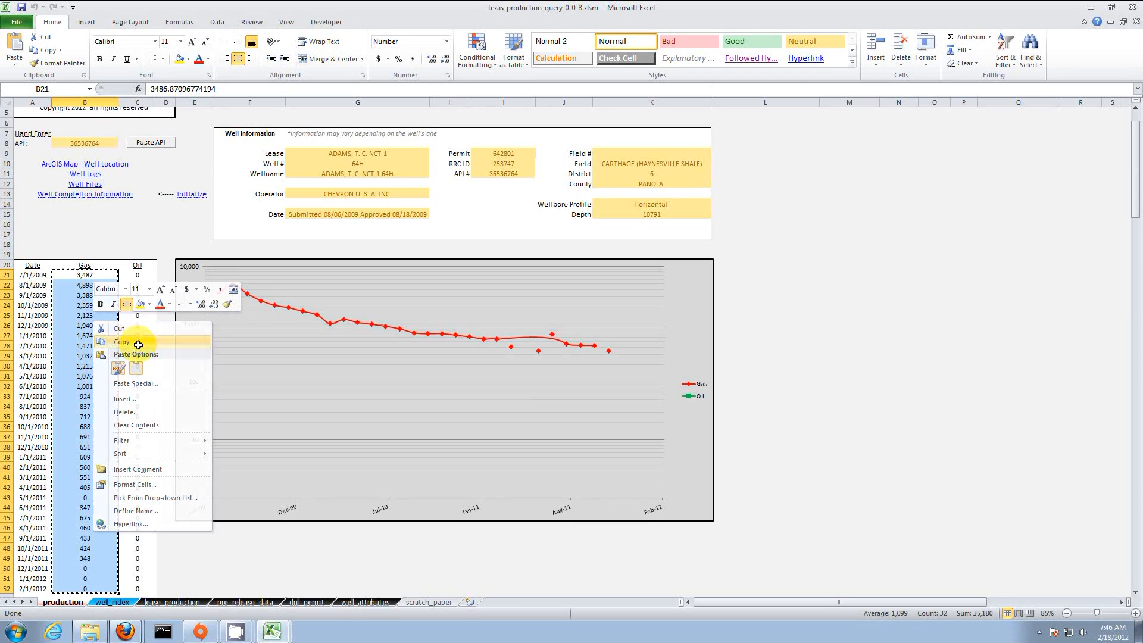
Step: Paste the gas values into qa_qc_data and convert them from monthly to daily production
mouse_move(272, 631)
click(270, 604)
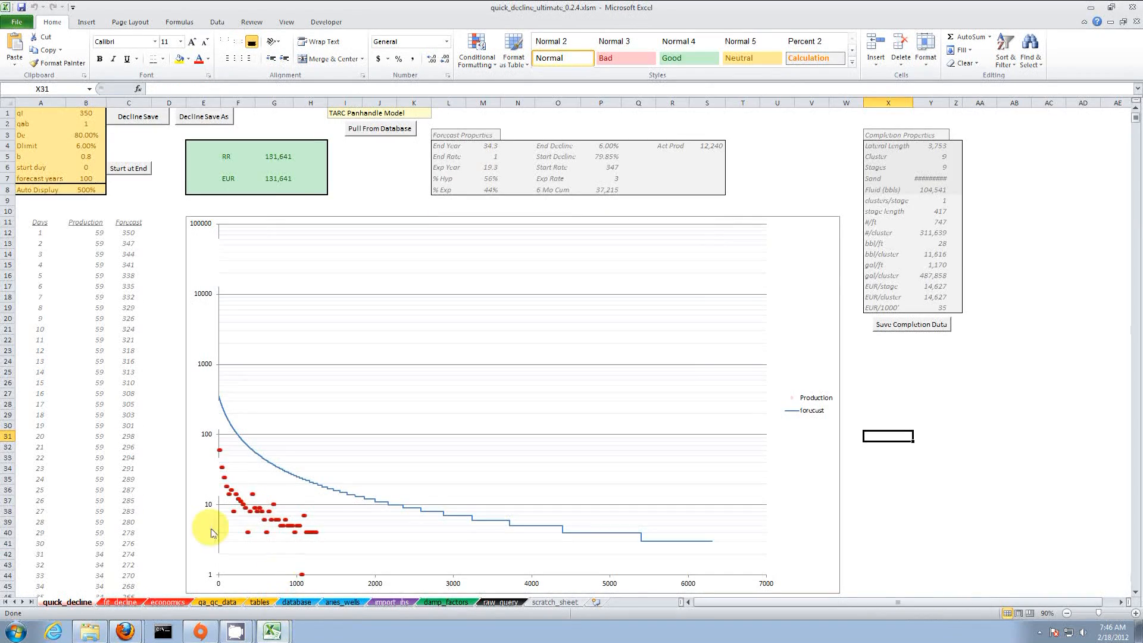
click(218, 602)
click(109, 150)
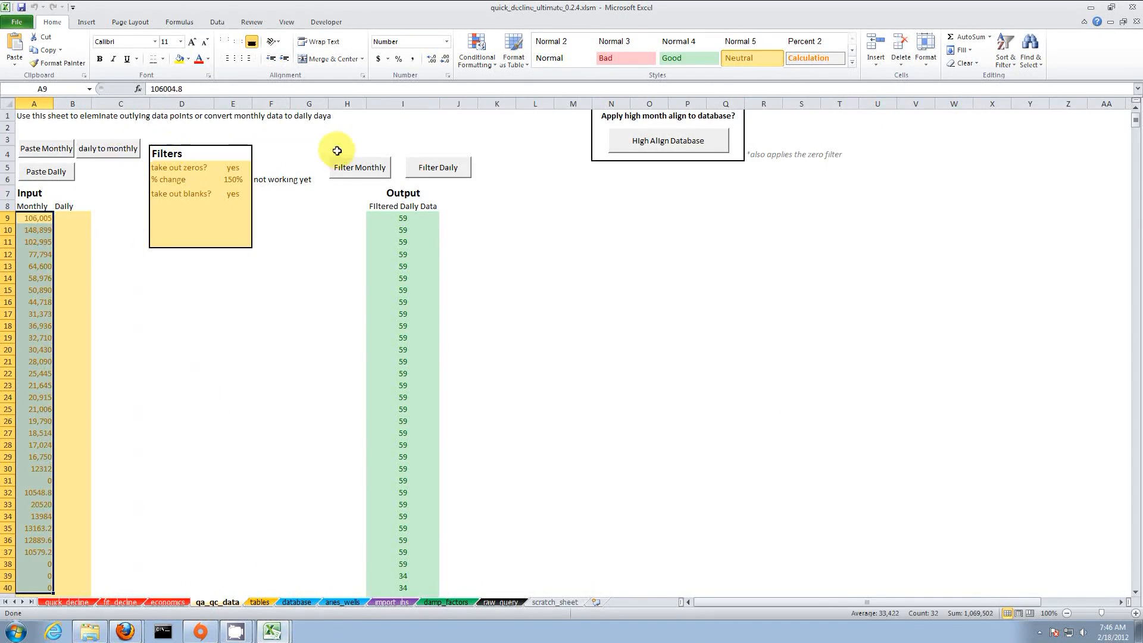
click(67, 602)
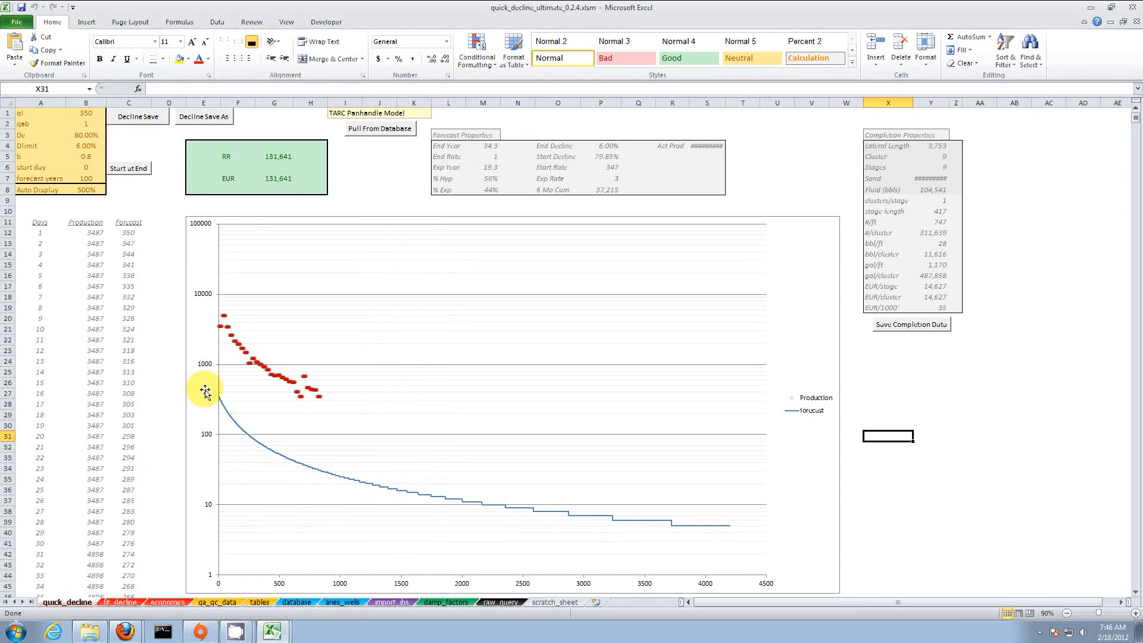
click(119, 602)
click(71, 603)
Step: Delete the first 30 production values on quick_decline, shifting cells up so Production starts at 4898
click(95, 232)
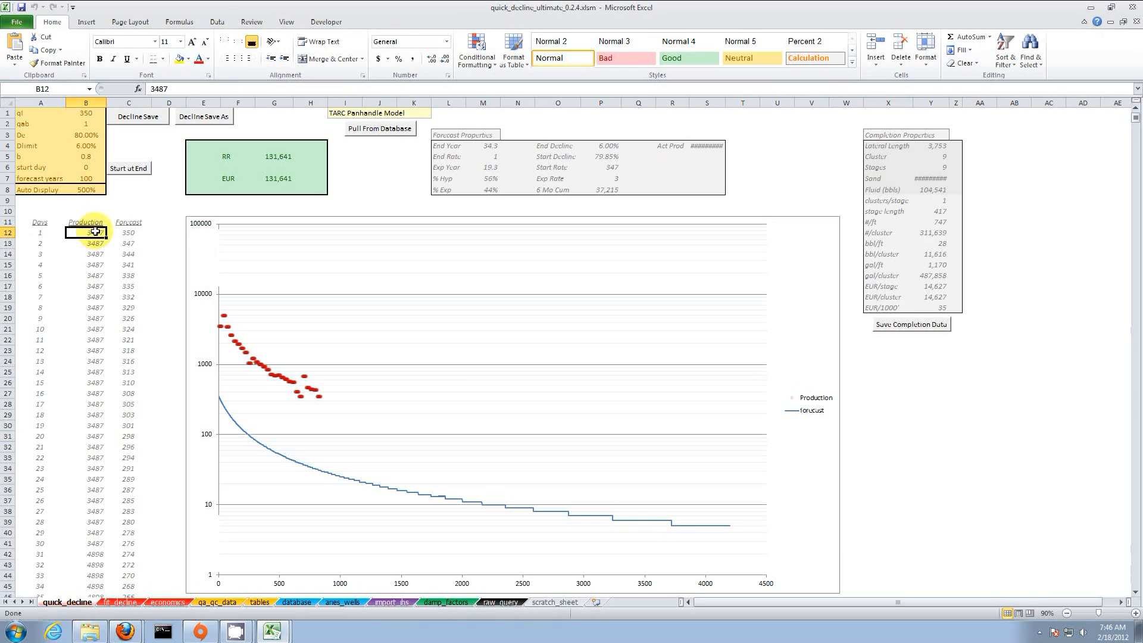
drag(95, 232, 89, 543)
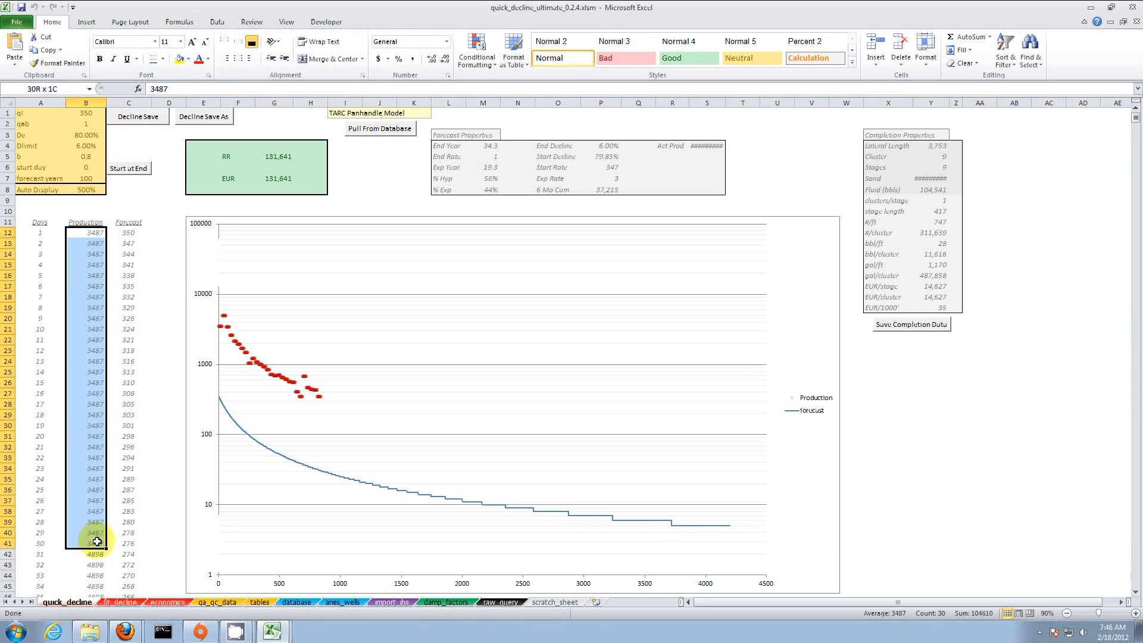
right_click(93, 400)
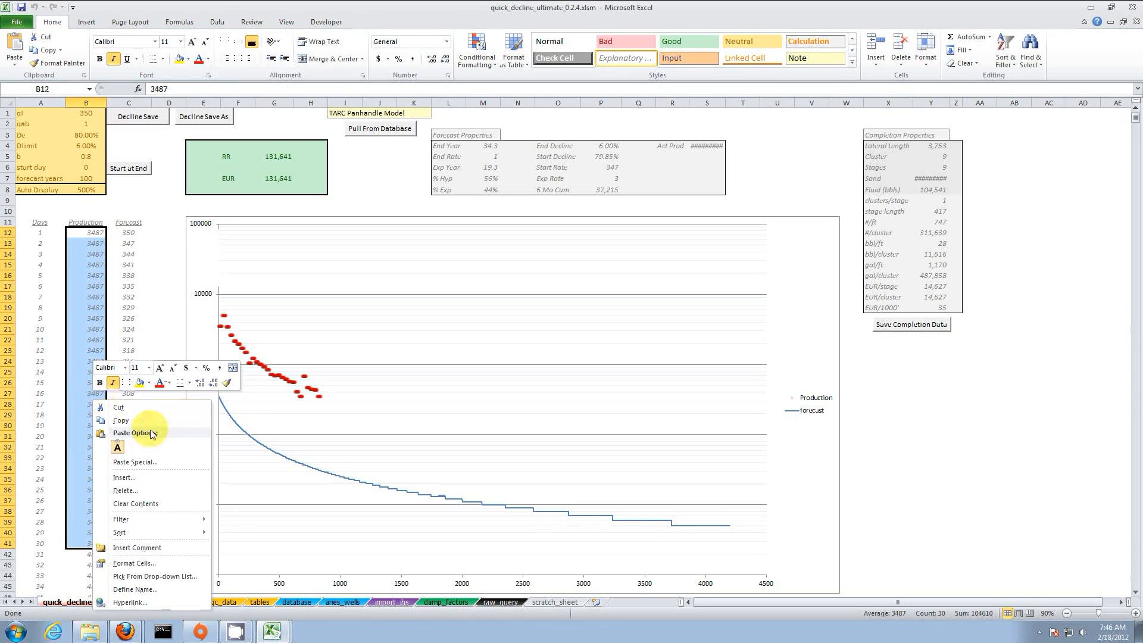
click(156, 492)
click(135, 480)
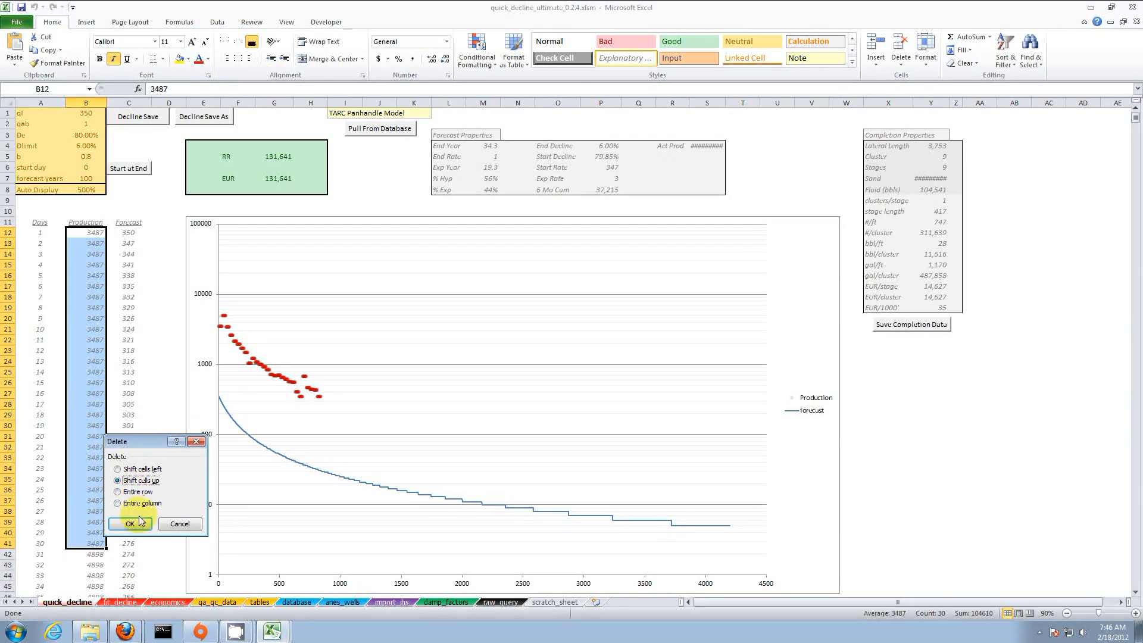
click(130, 523)
click(89, 114)
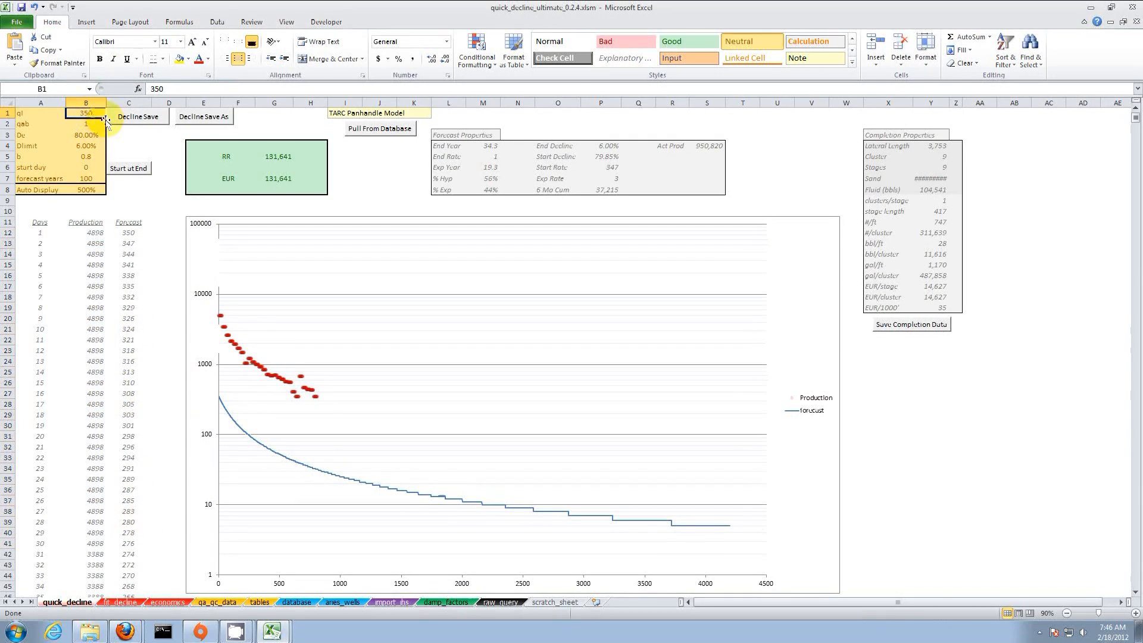
Step: Set qi to 5000, clear the b factor, and set Dlimit to 4%
text(500)
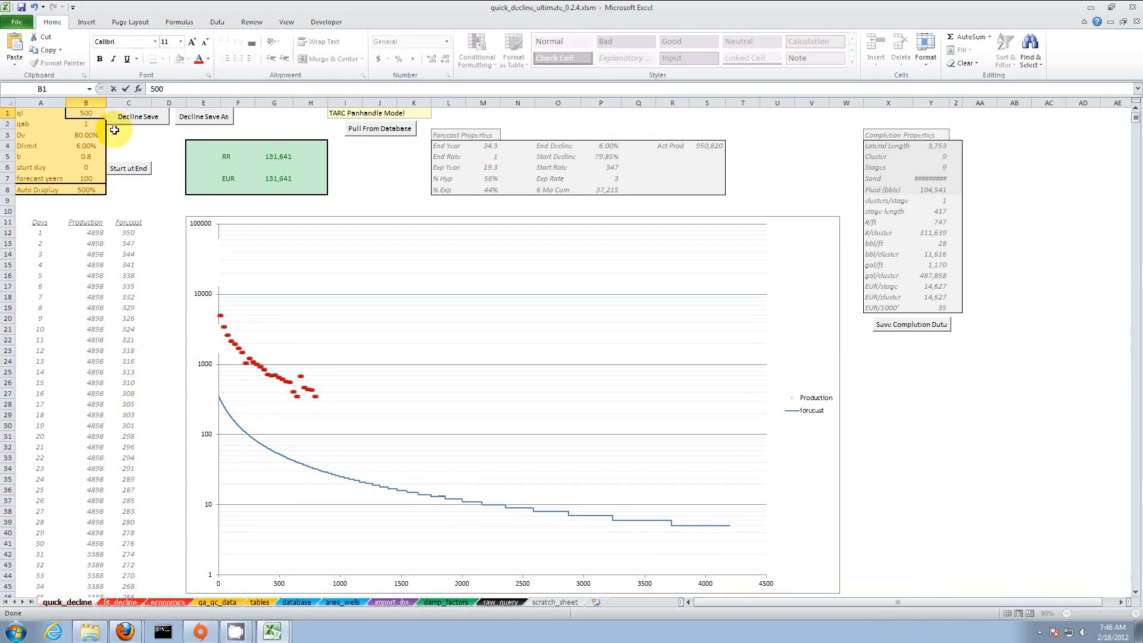
text(0)
key(Return)
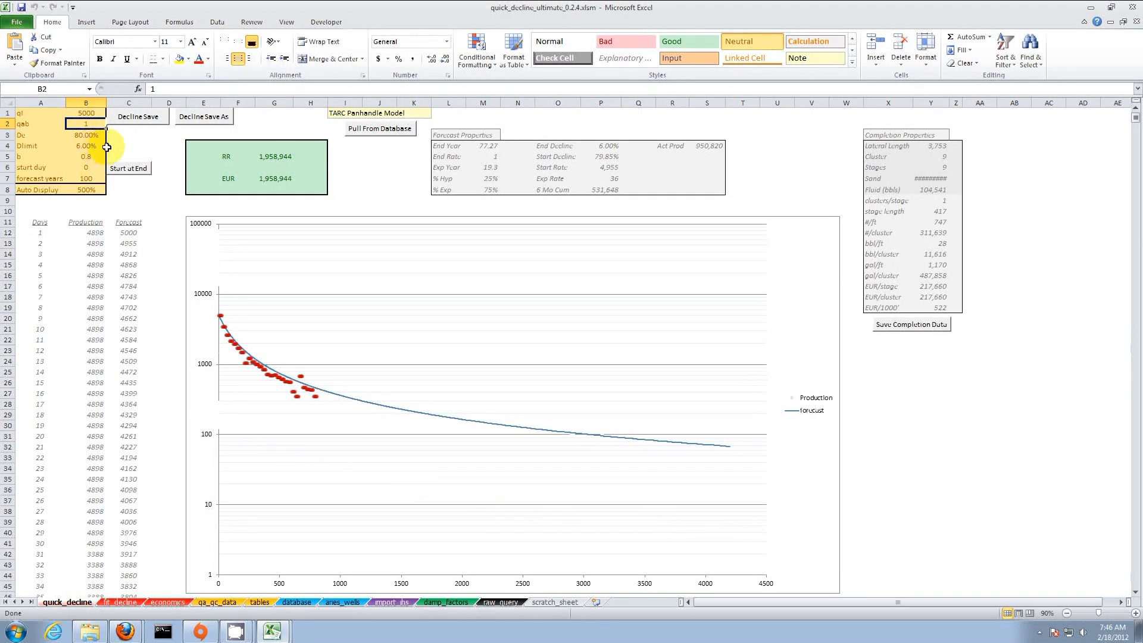
click(93, 156)
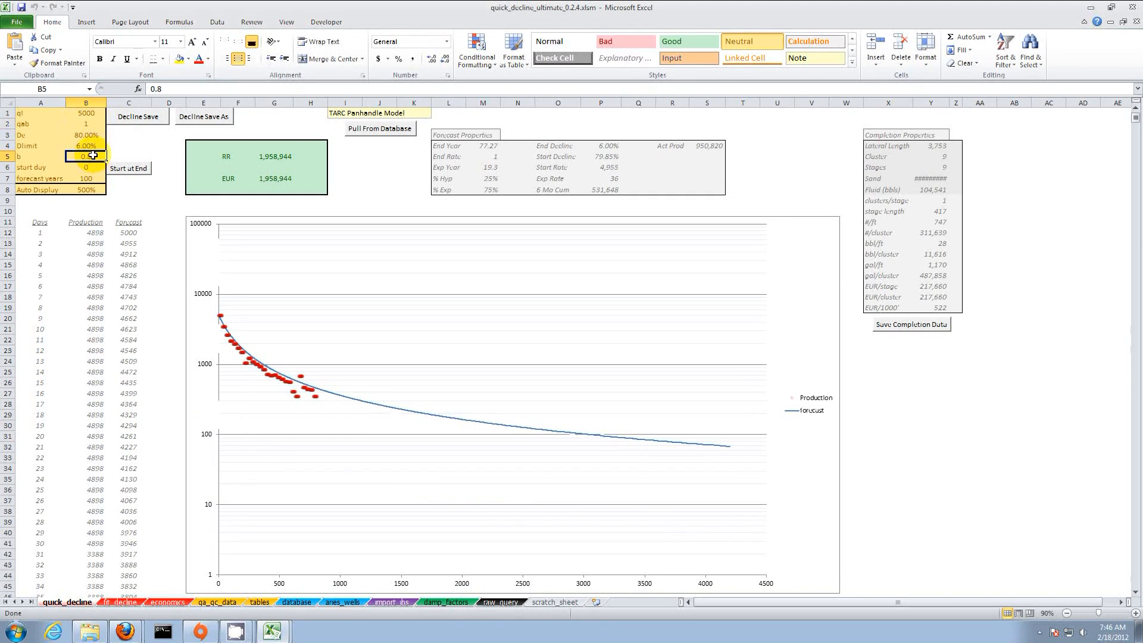
key(BackSpace)
key(Return)
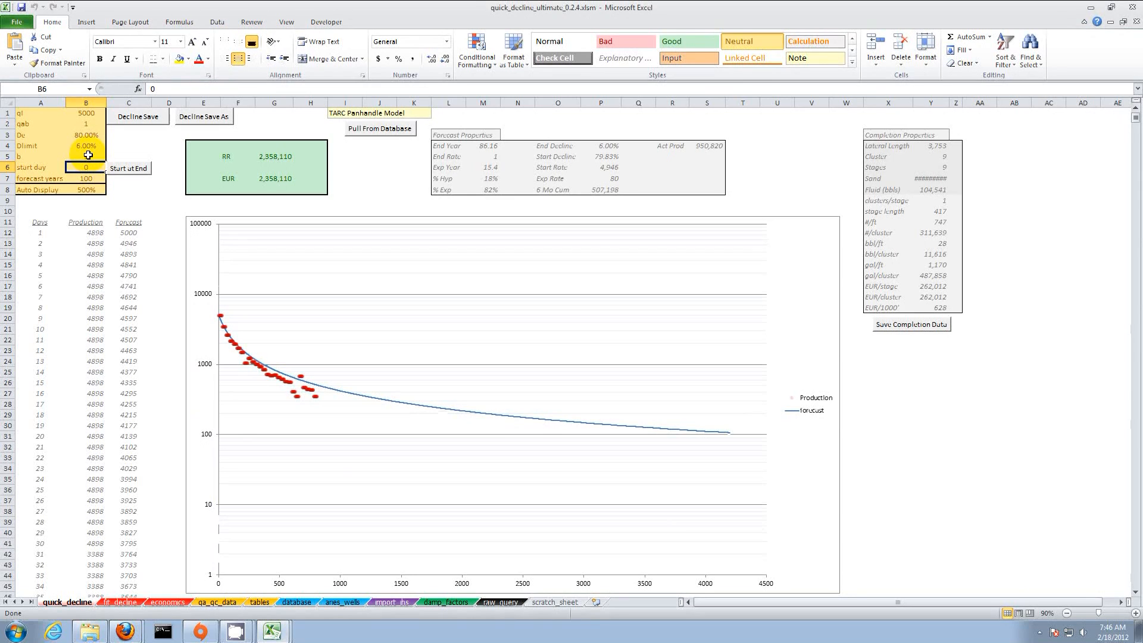
click(91, 145)
text(4)
key(Return)
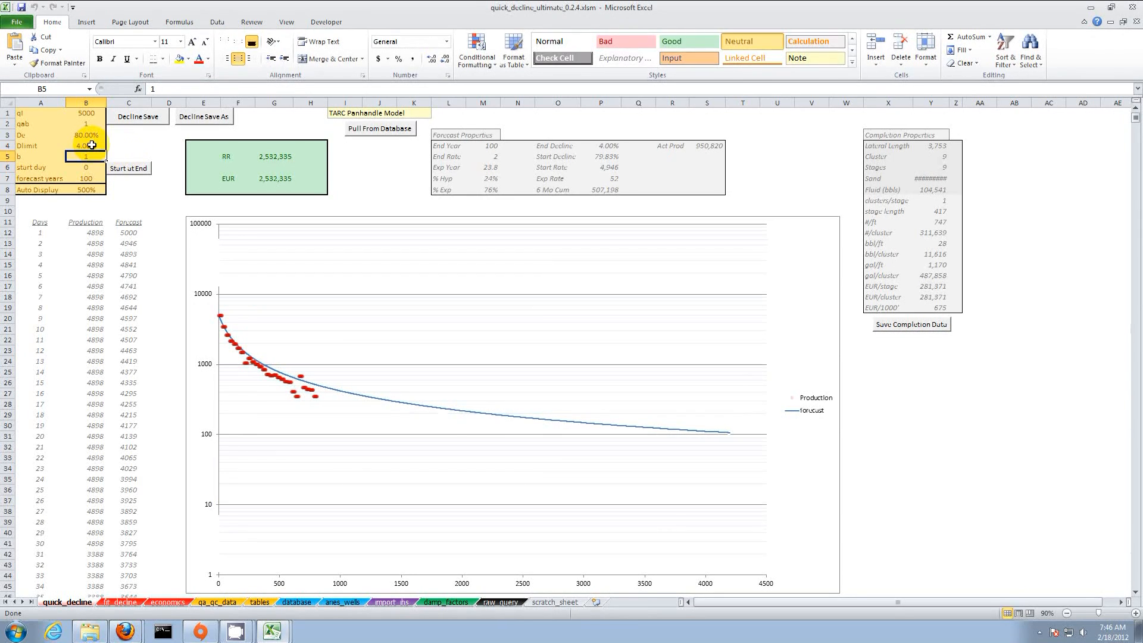
Step: Steepen the fit_decline forecast curve to De 83.50% and start the forecast at end of production
click(120, 602)
click(441, 396)
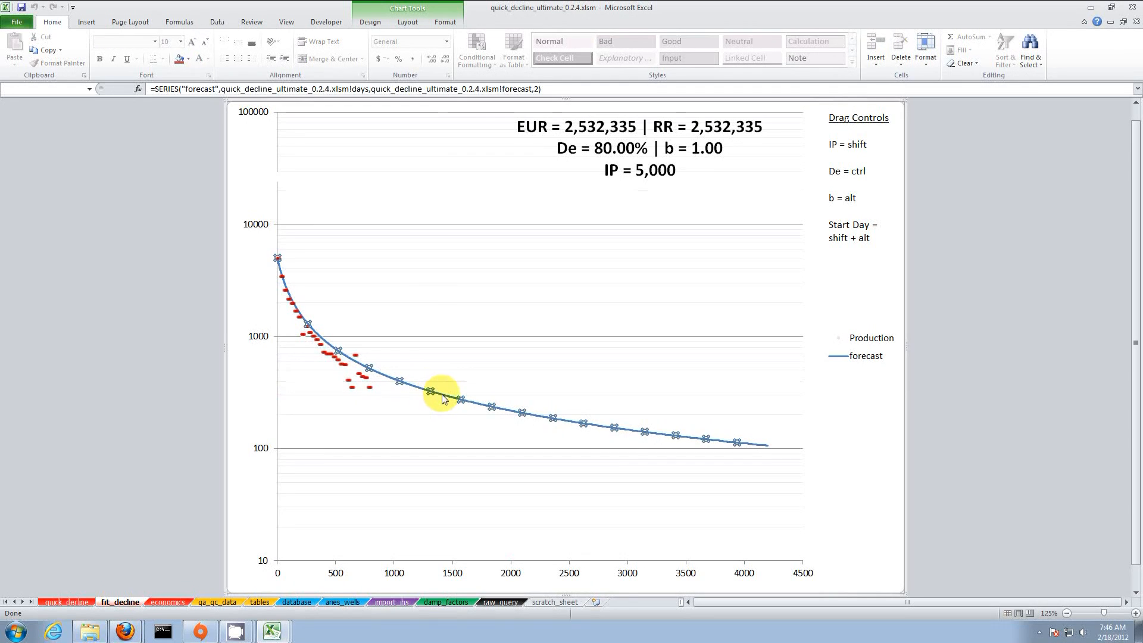
drag(441, 396, 446, 415)
click(67, 602)
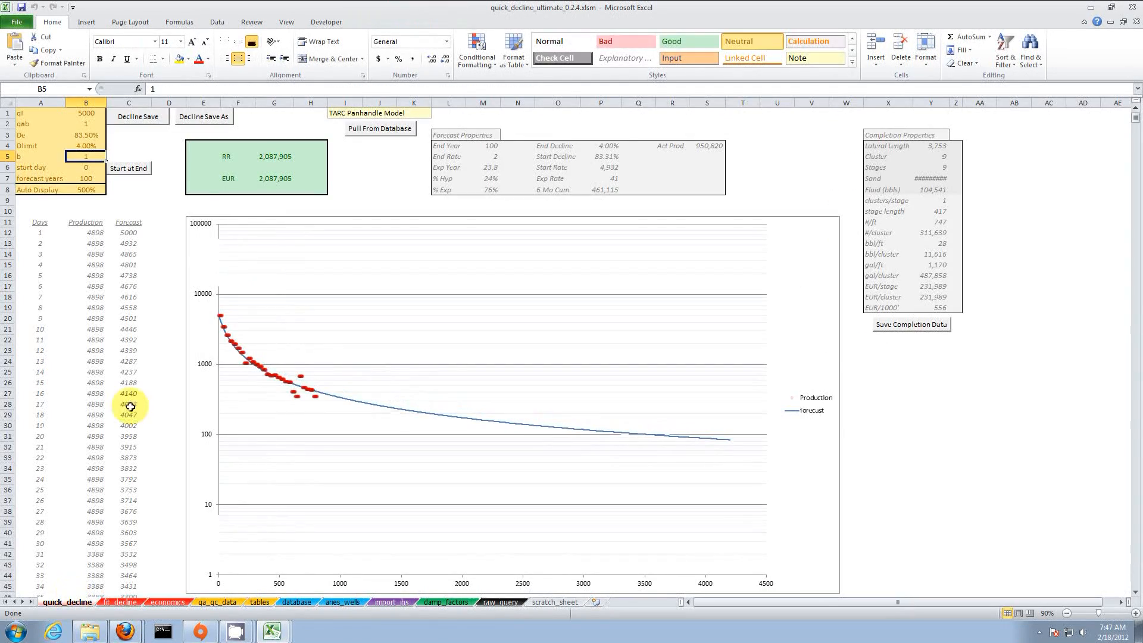
click(129, 169)
drag(274, 158, 286, 182)
Step: On the economics sheet, set the Mode dropdown in B2 to GAS and review the expense inputs
click(168, 602)
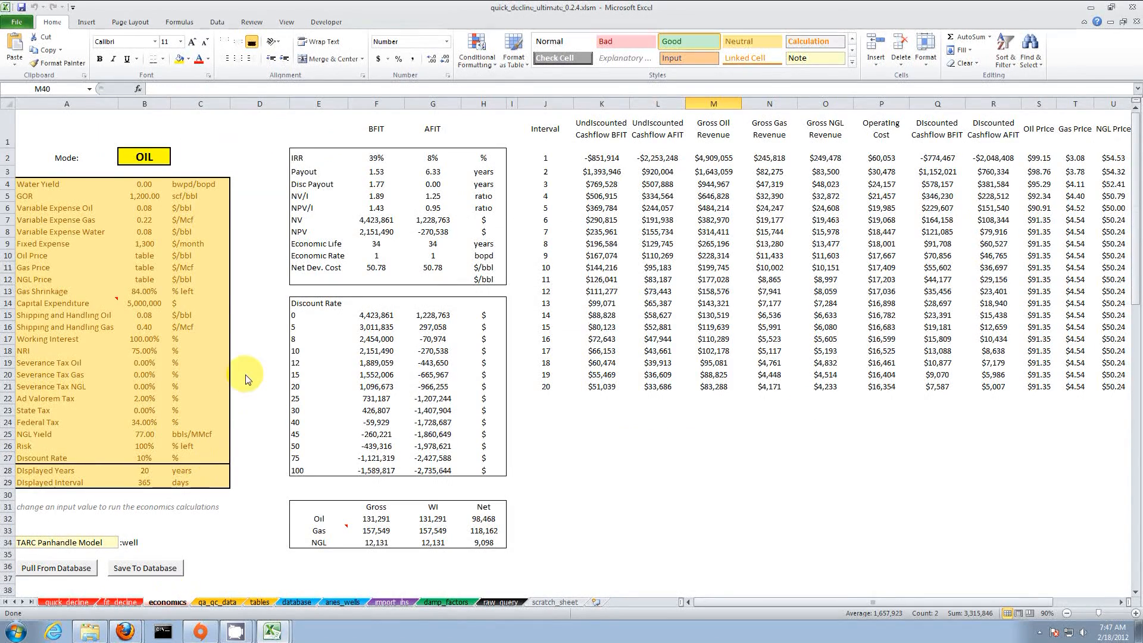
click(156, 158)
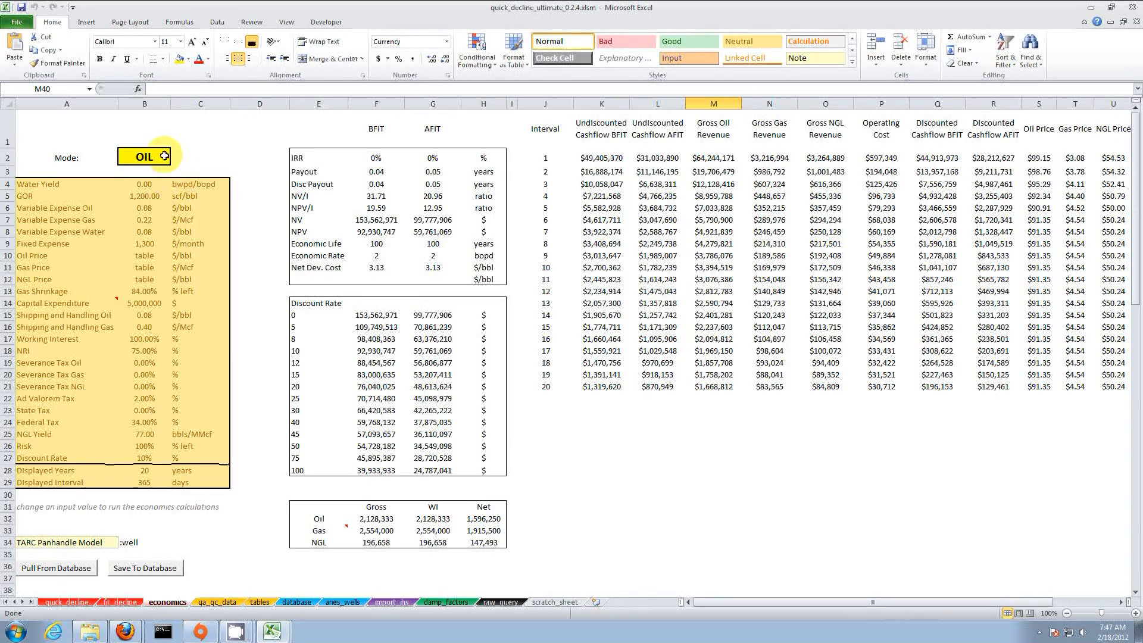
click(159, 156)
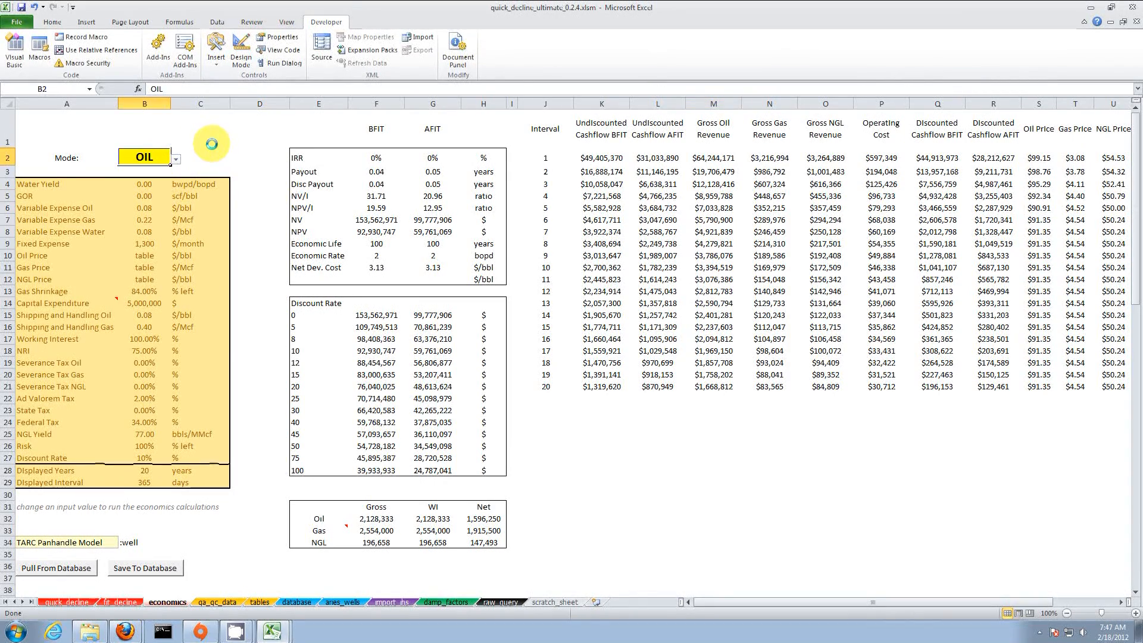
click(175, 159)
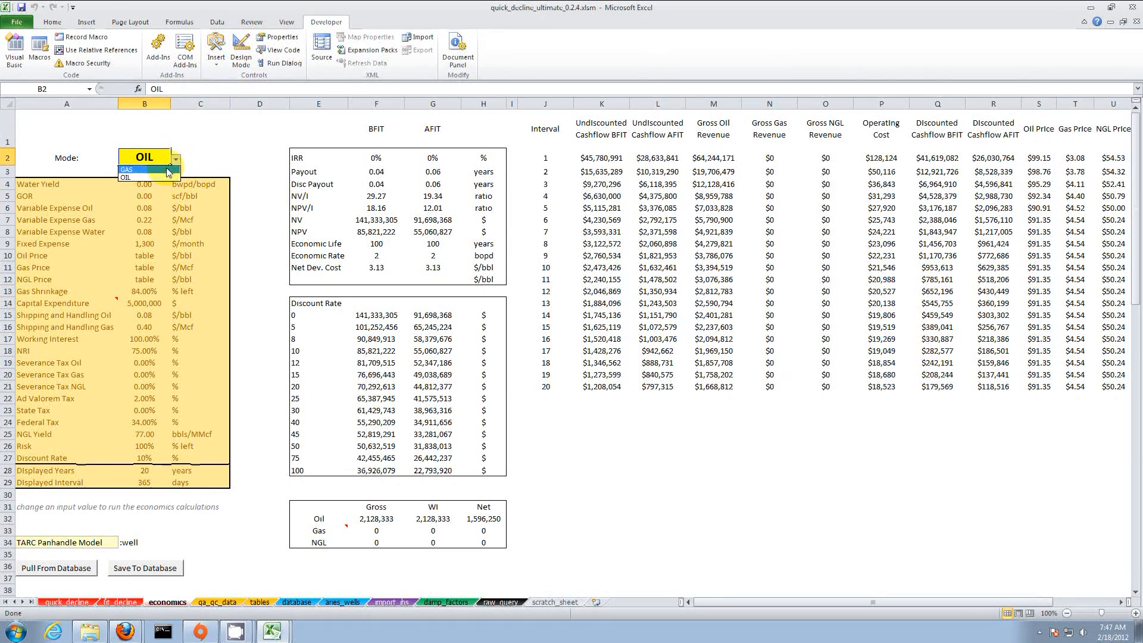
click(167, 170)
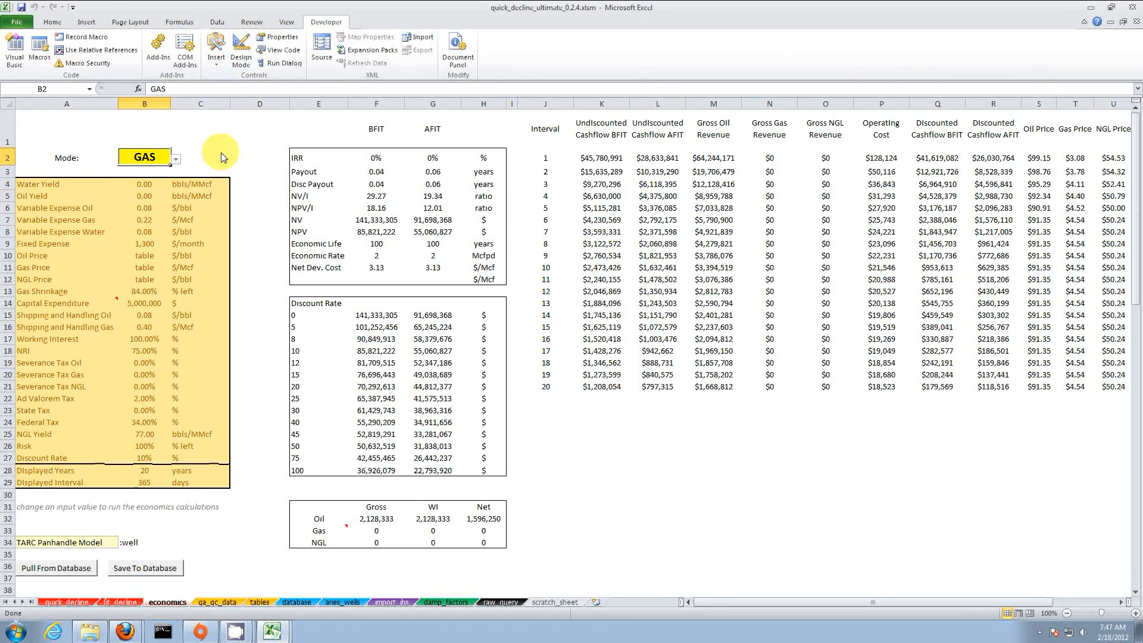
click(145, 194)
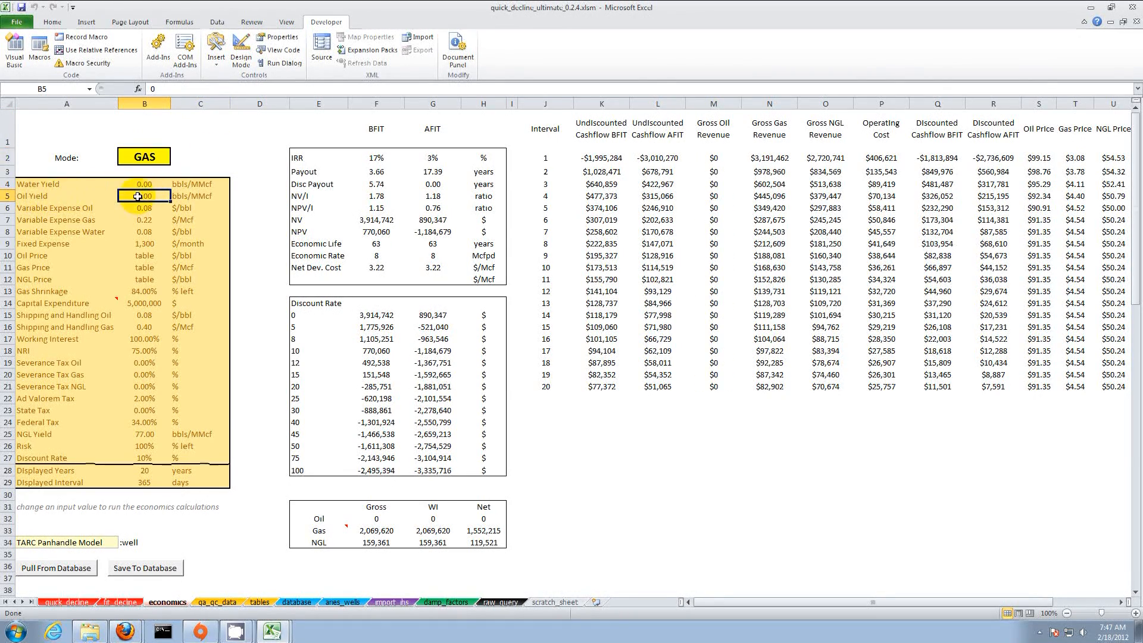
drag(149, 212, 151, 274)
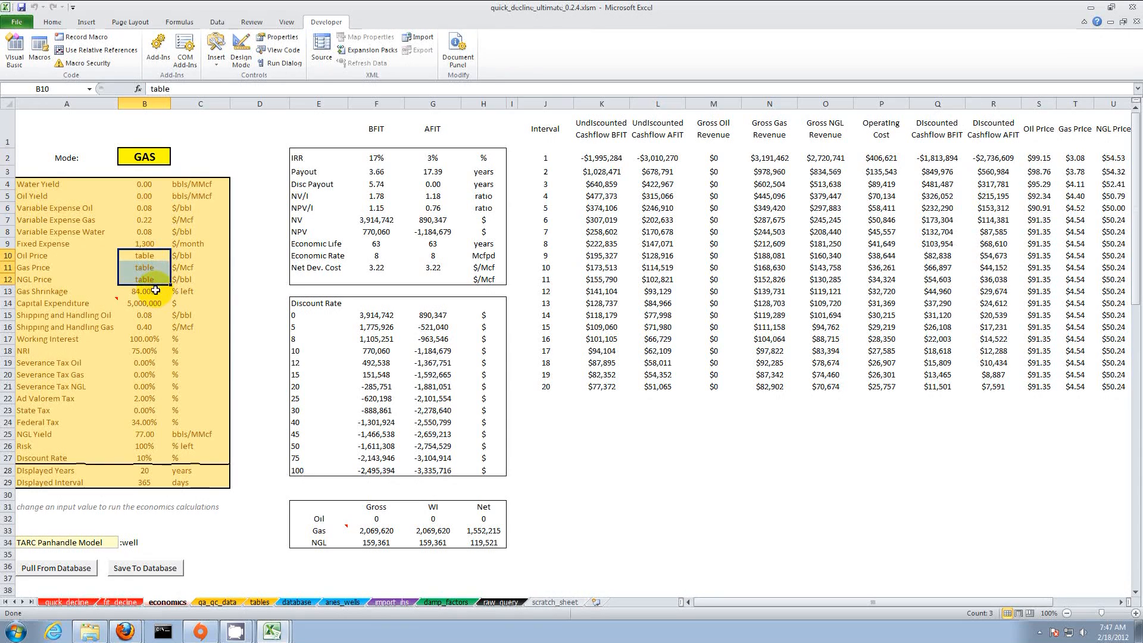
Step: Enter a Gas Shrinkage of 98% and a capital expenditure of 10,000,000
click(154, 293)
text(98)
key(Return)
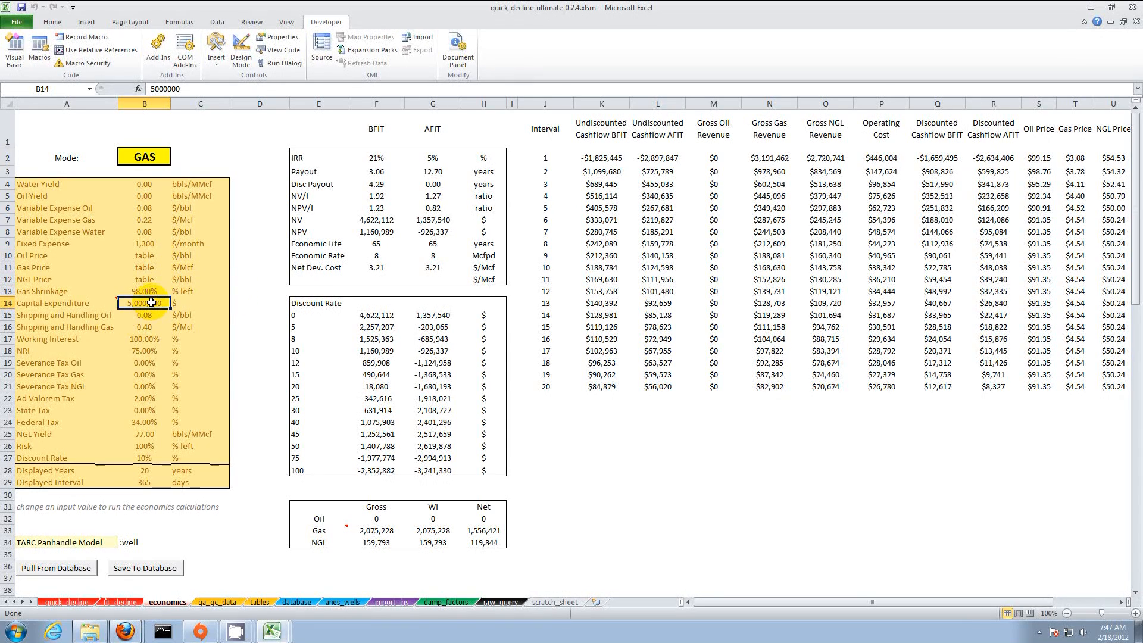
text(10000)
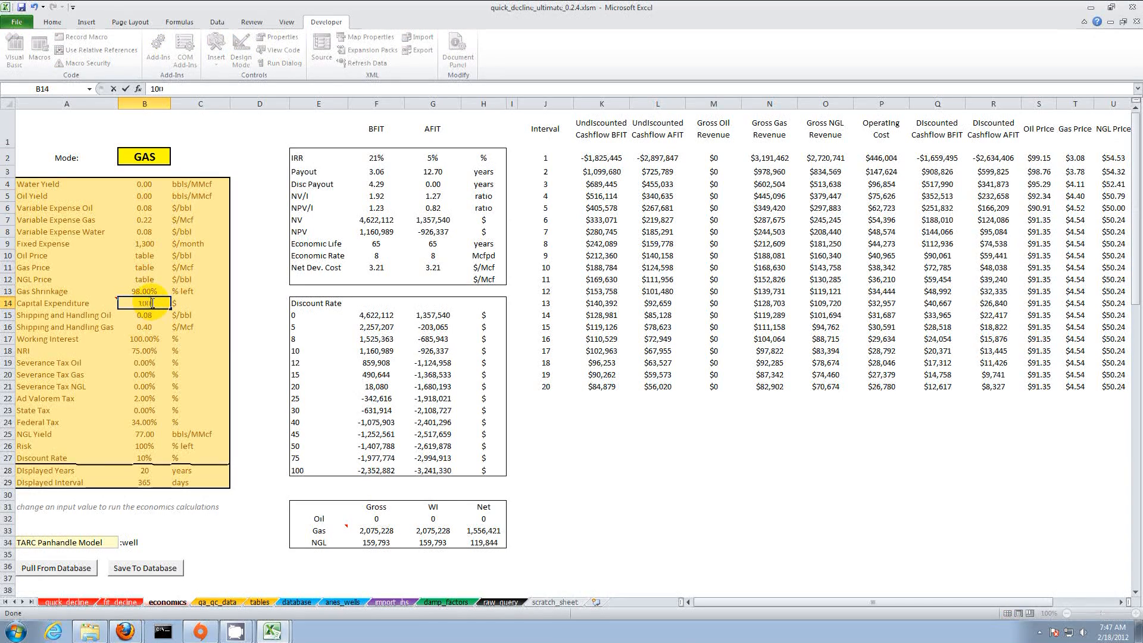
key(Return)
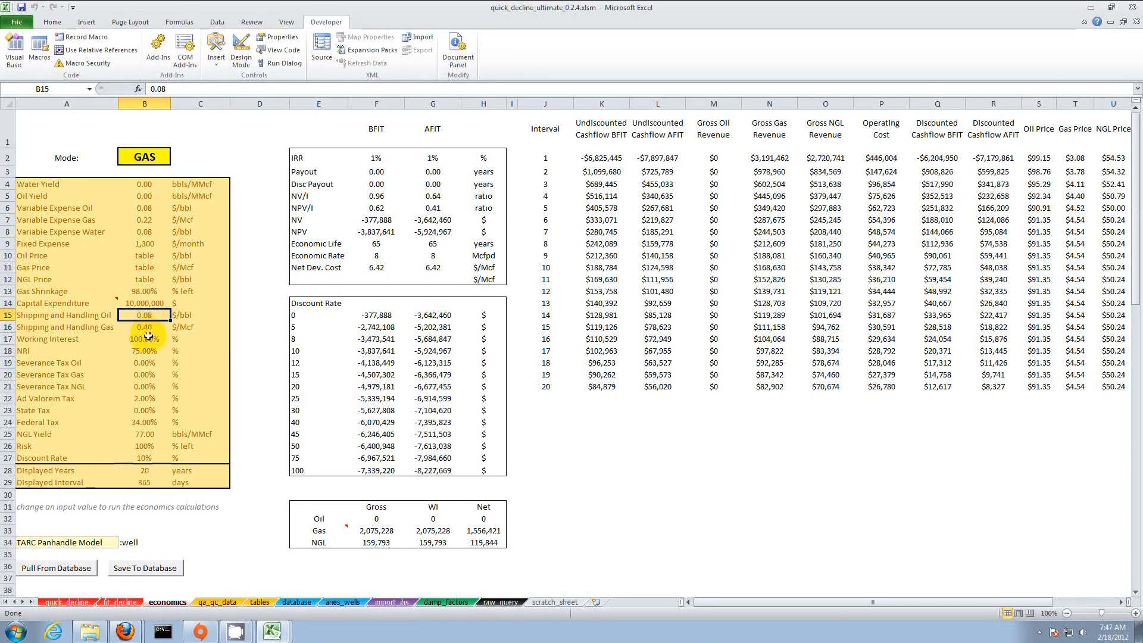
Step: Set NRI to 81% and NGL Yield to 0
click(147, 352)
text(81)
key(Return)
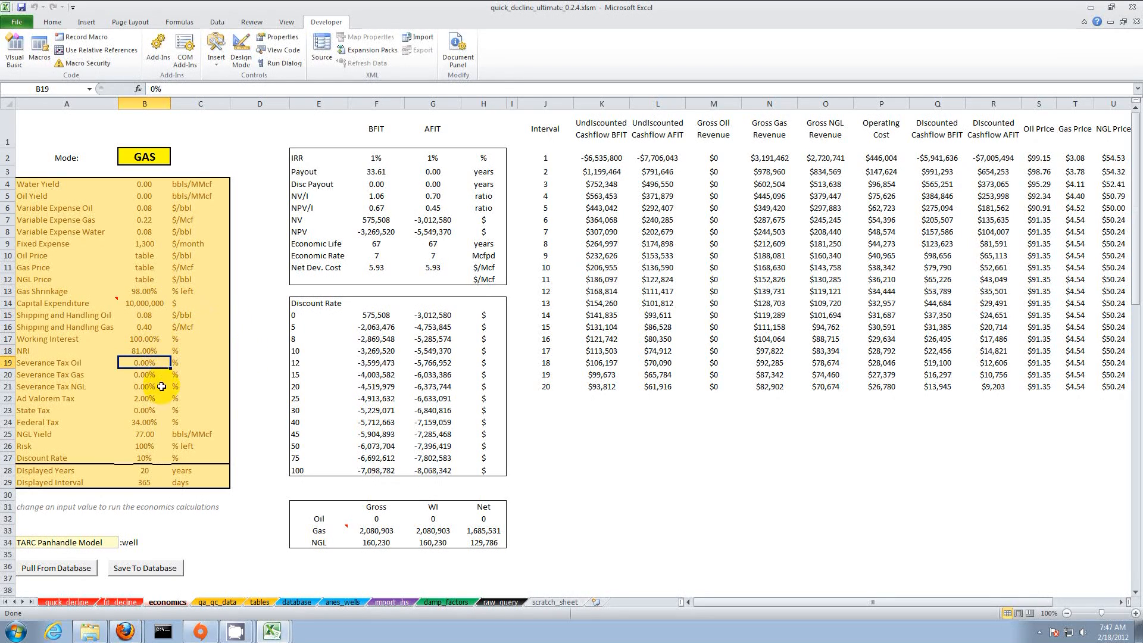
click(150, 435)
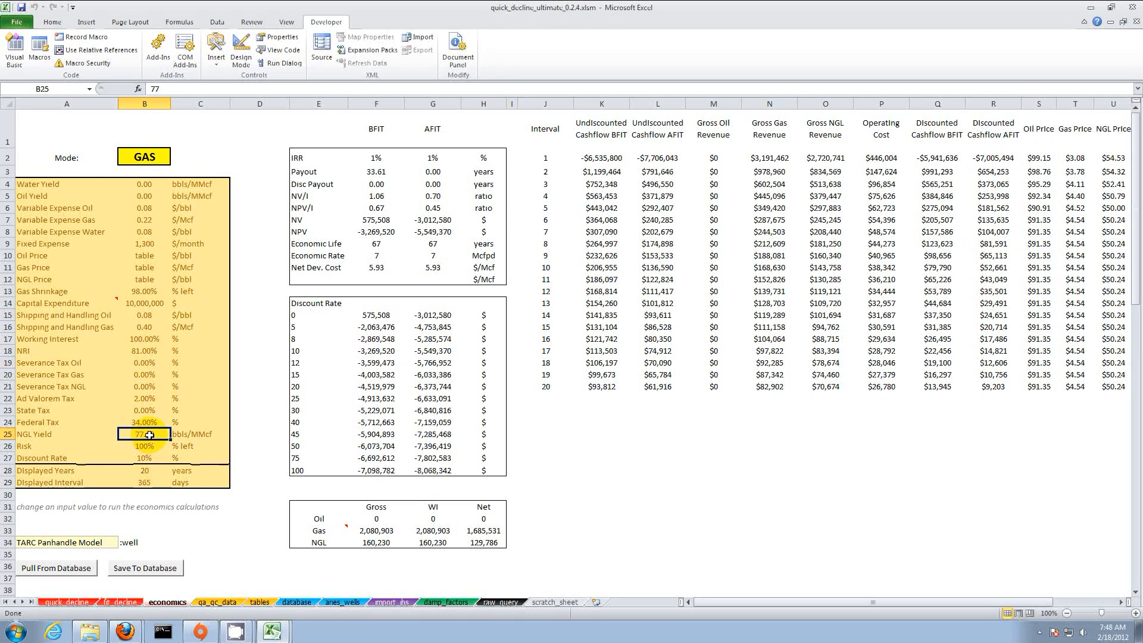
text(0)
key(Return)
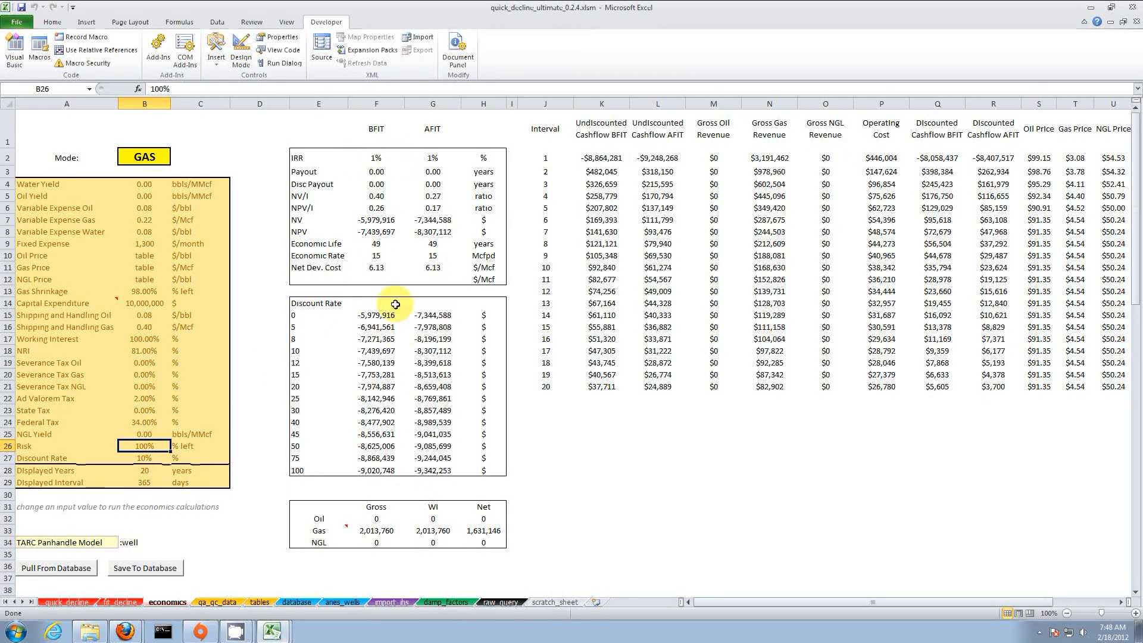
Step: Review the 10% discount results and BFIT net development cost, then return to quick_decline
drag(296, 350, 444, 352)
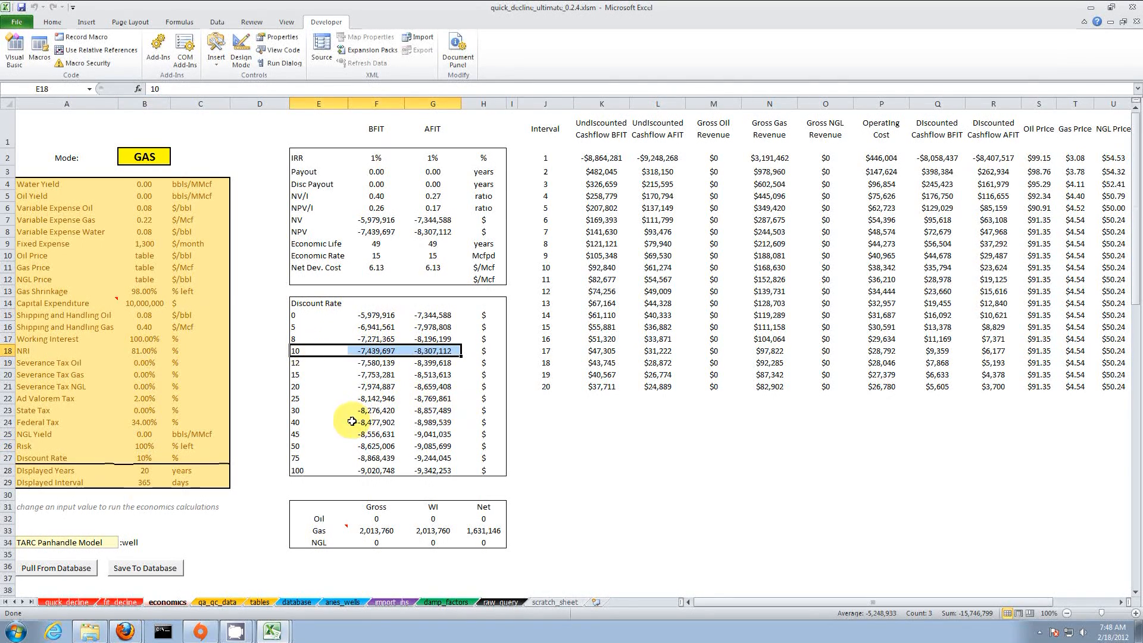
click(377, 268)
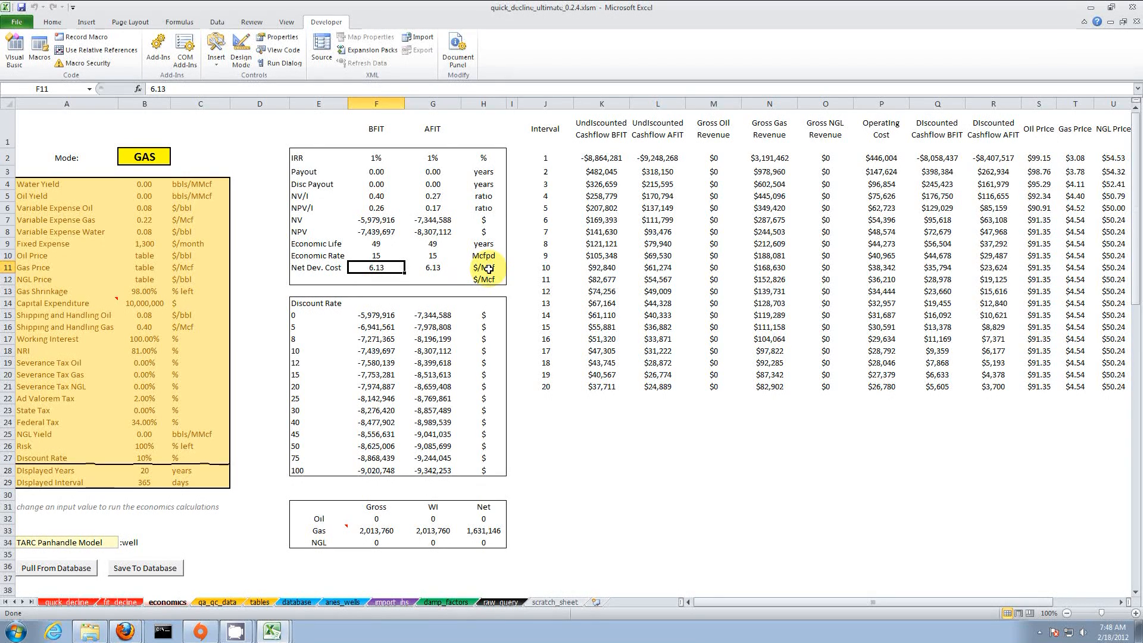
click(77, 602)
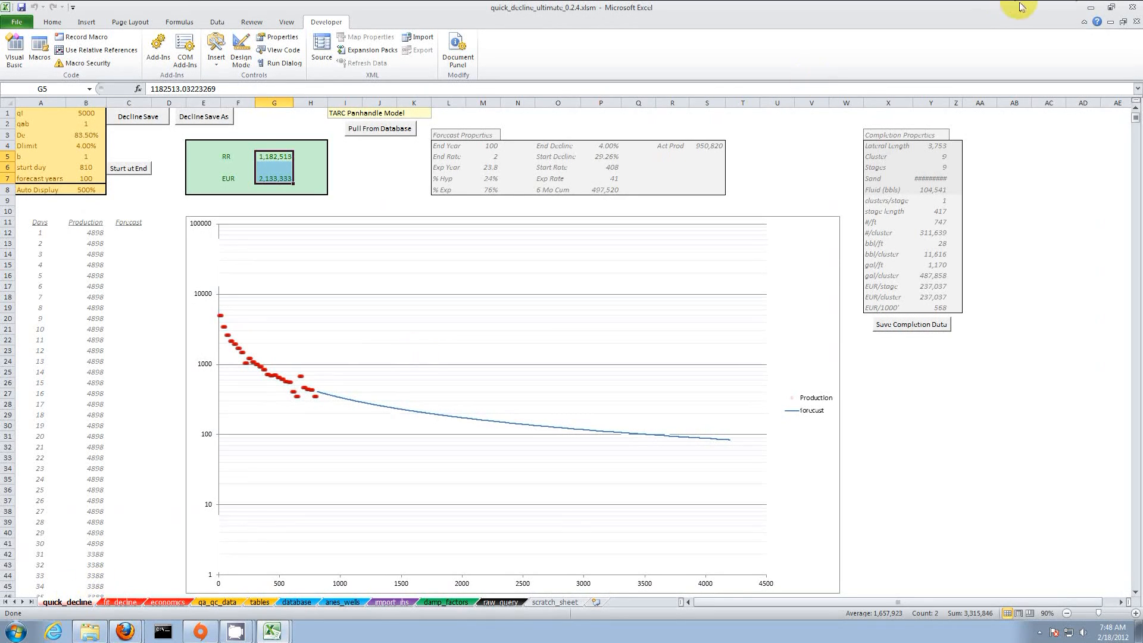
Step: Bring texas_production_query forward briefly, then return to the quick_decline_ultimate workbook
click(1091, 8)
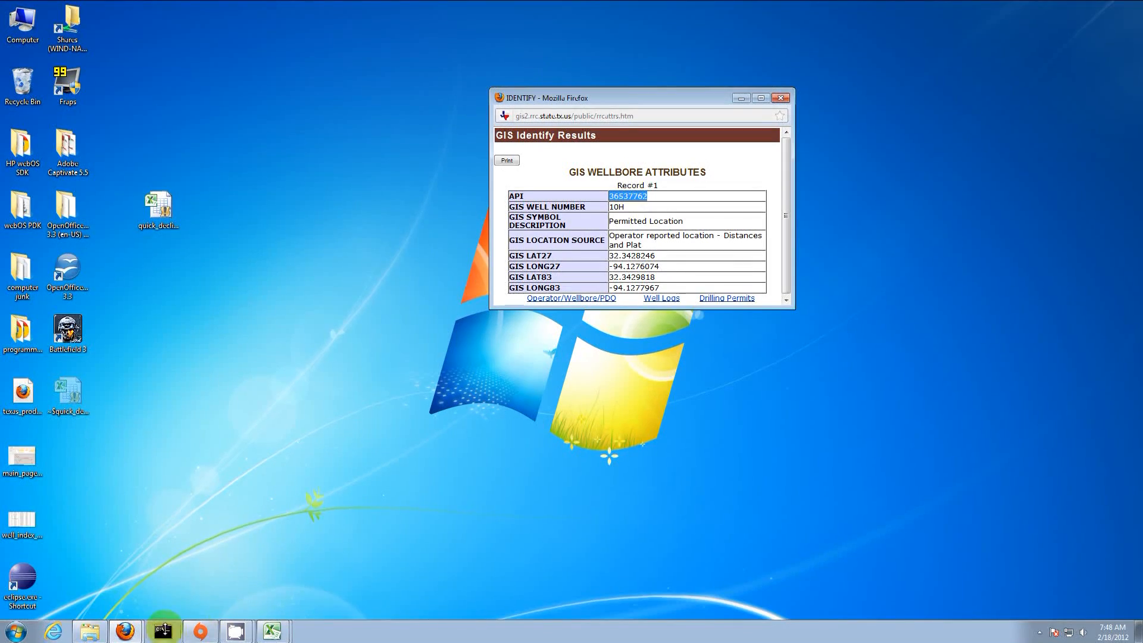
mouse_move(272, 630)
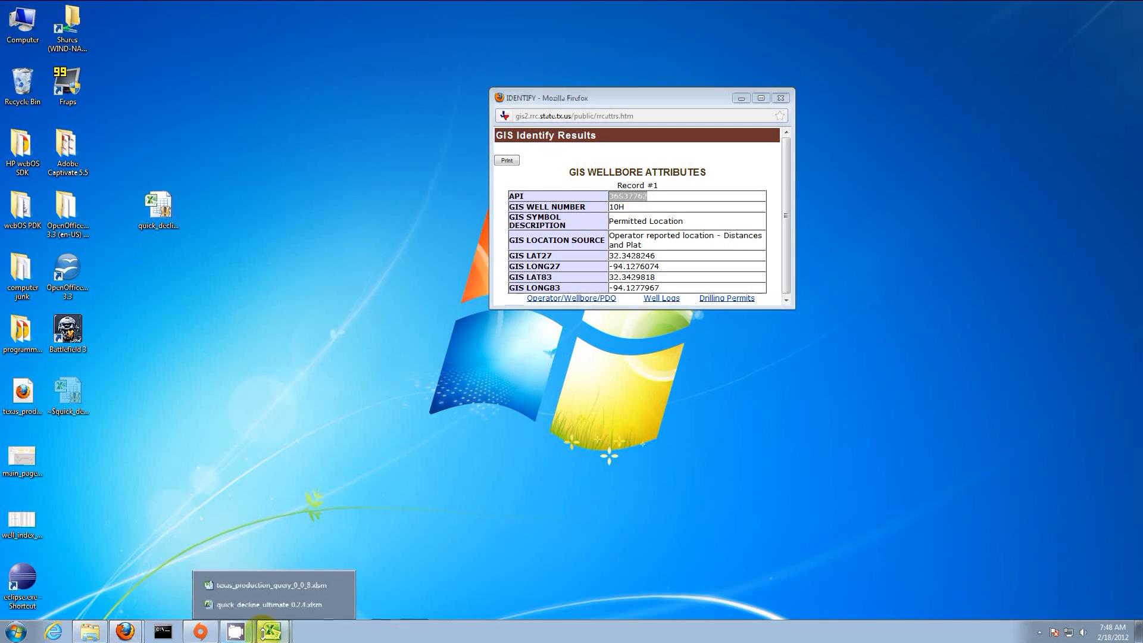
click(238, 586)
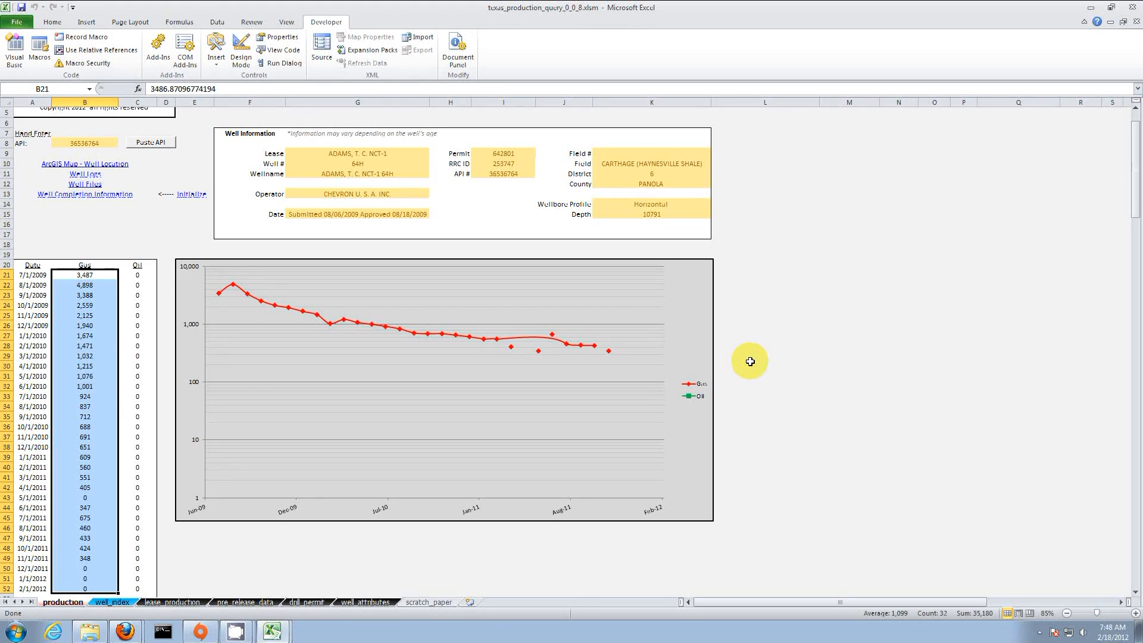
mouse_move(272, 629)
click(245, 607)
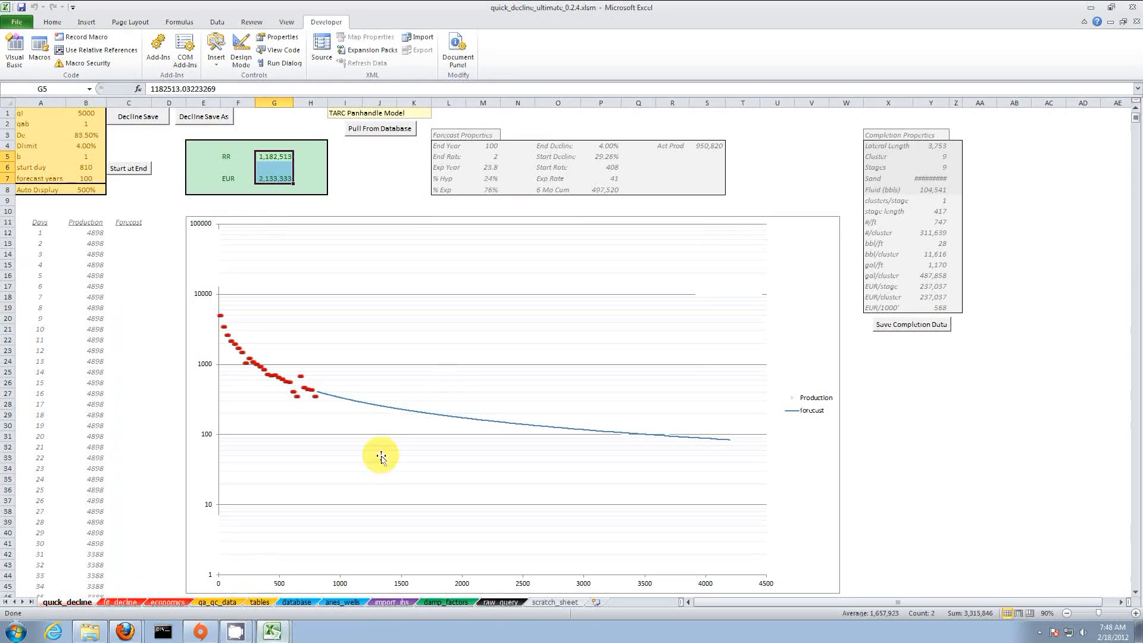
Step: On the economics sheet, display 3 years at 30-day intervals and total the first 18 BFIT cashflows
click(167, 602)
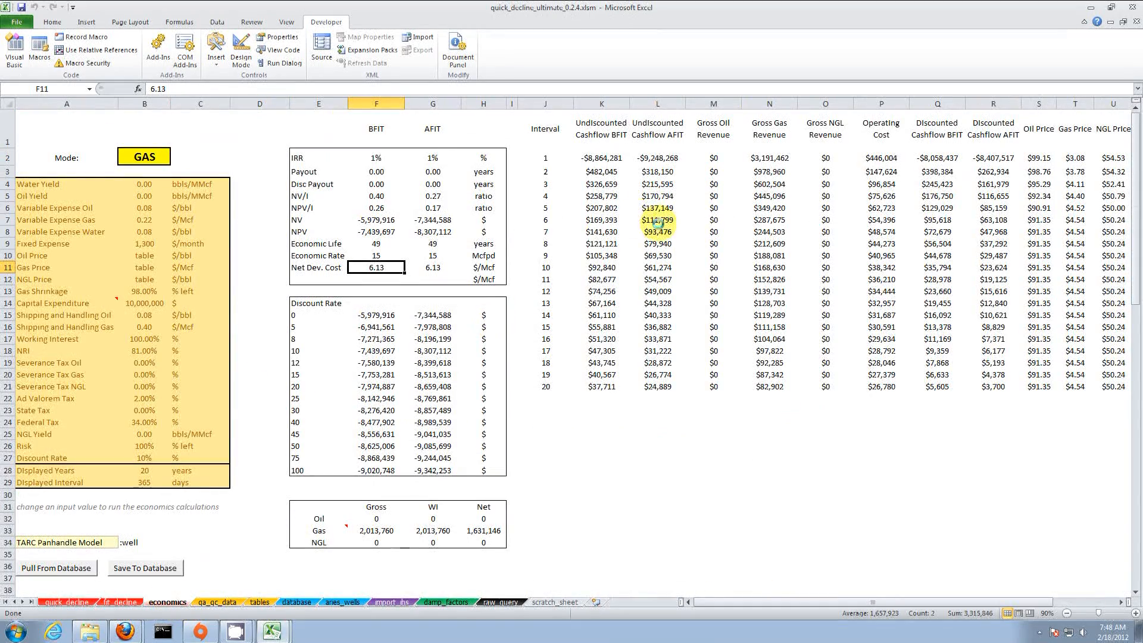
click(147, 468)
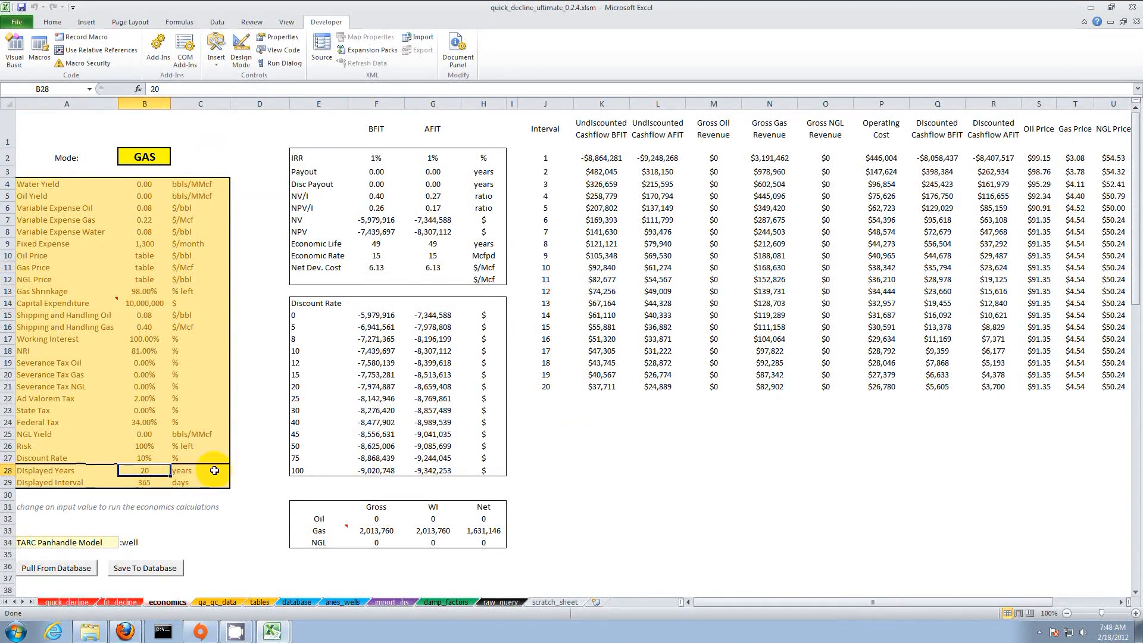
text(3)
key(Return)
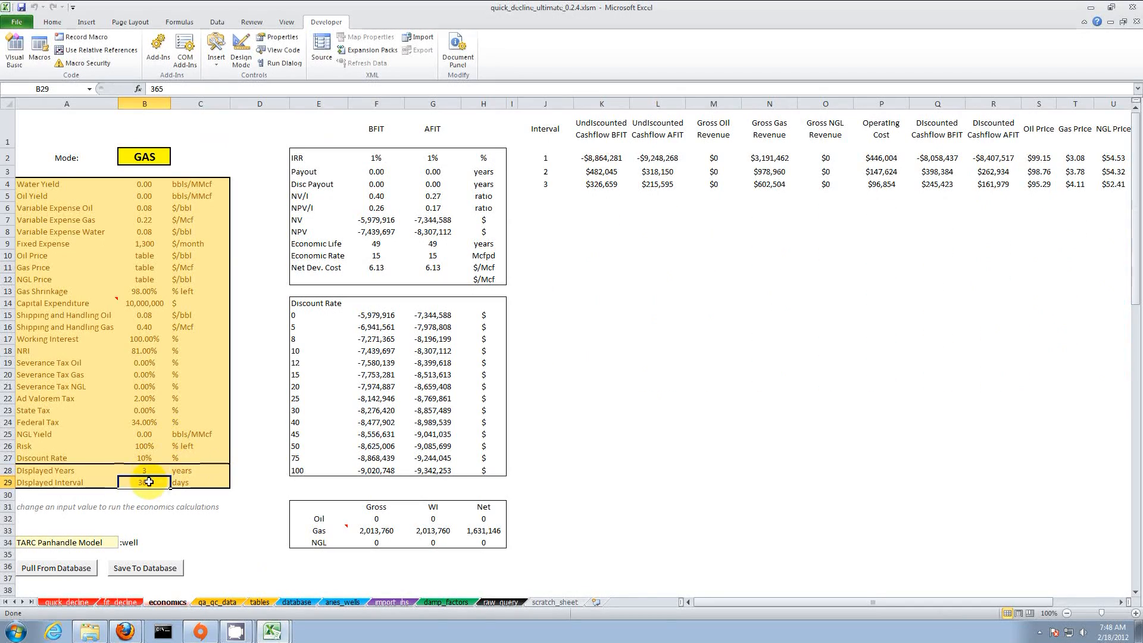
text(30)
key(Return)
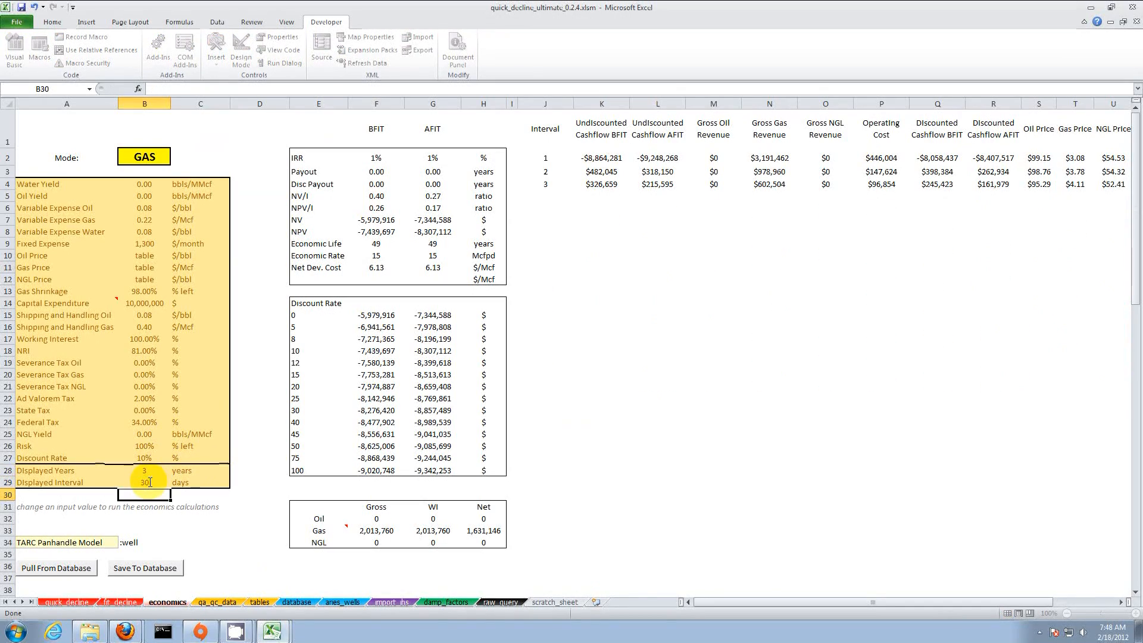
drag(601, 172, 602, 379)
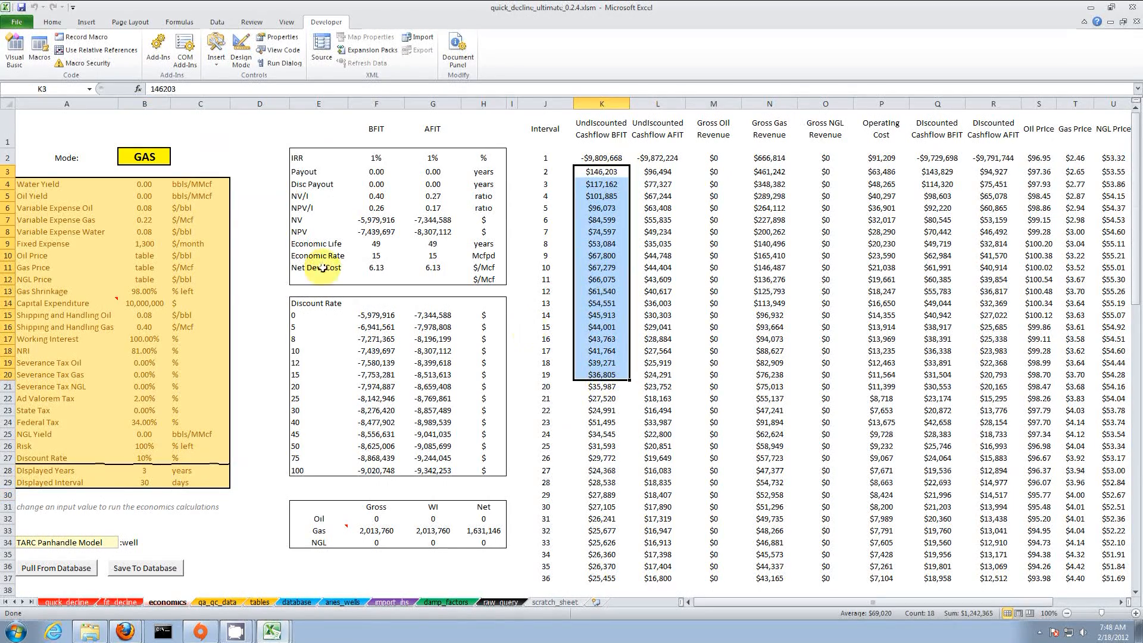
click(143, 351)
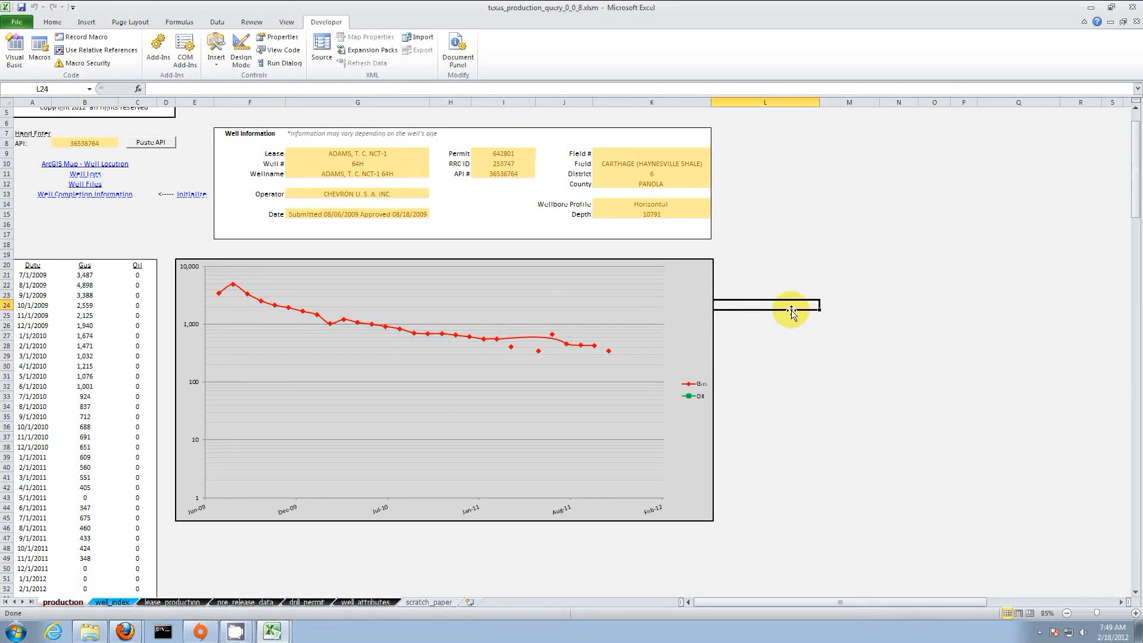
Step: Look over the current sheet, then switch to the well_index sheet
scroll(787, 311, up, 2)
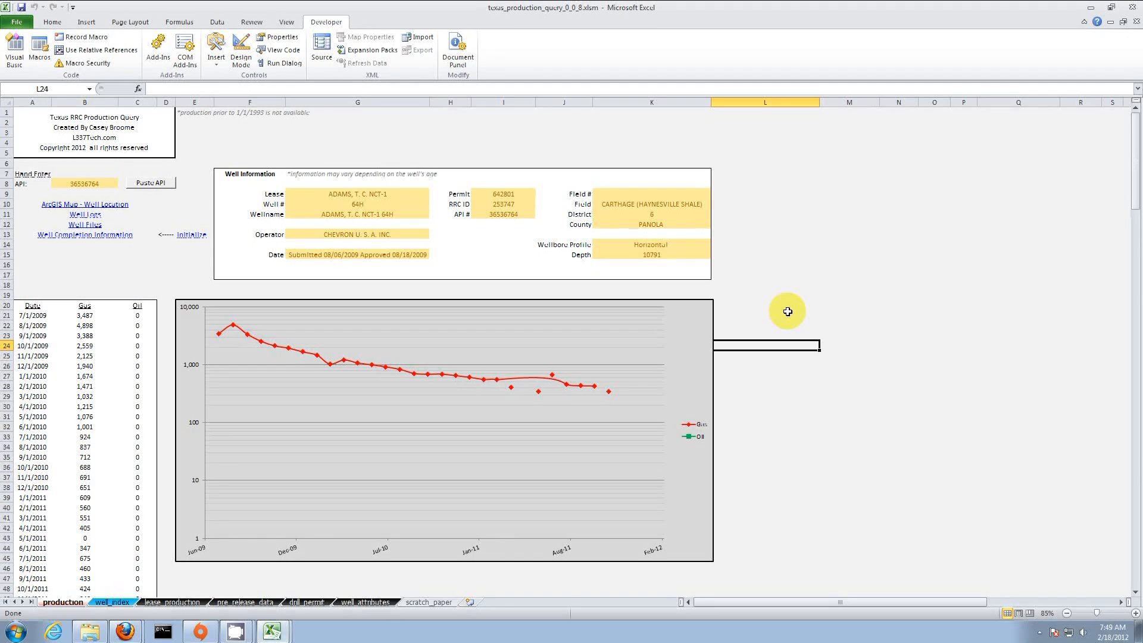
click(900, 262)
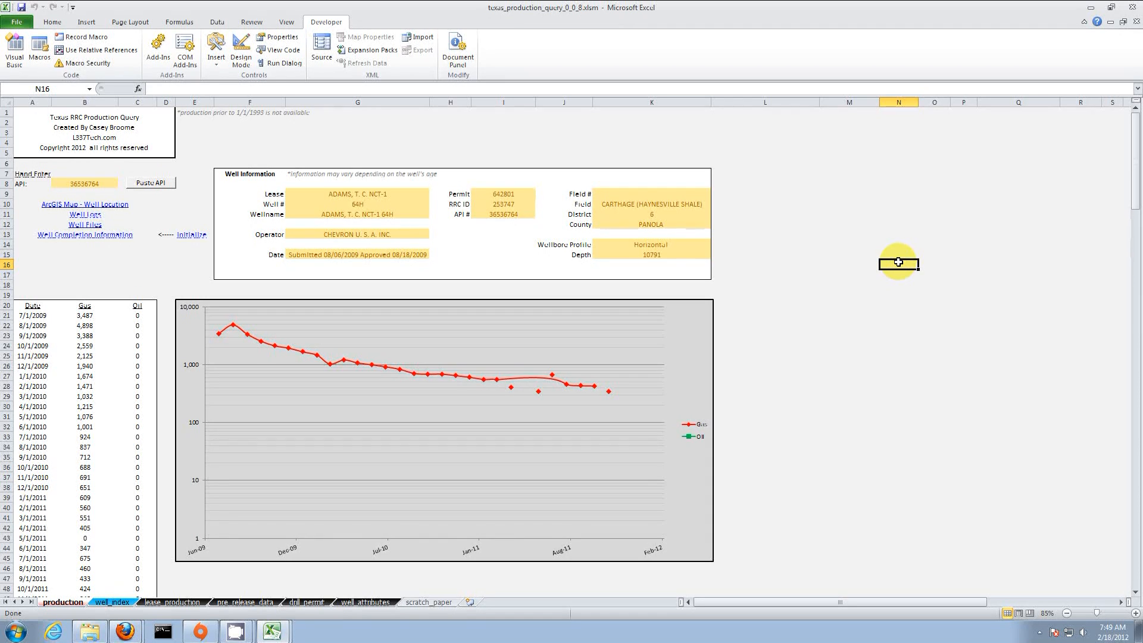
click(112, 601)
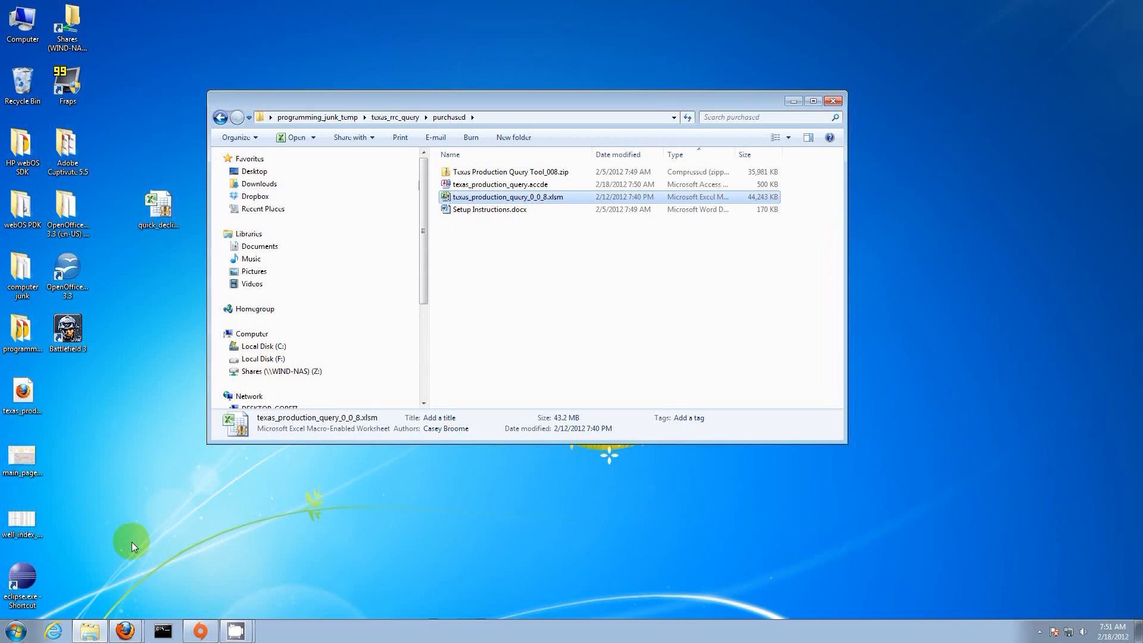
Step: Check the Texas Production Query Tool page in Firefox, then go back to the texas_rrc_query folder
click(124, 630)
click(119, 586)
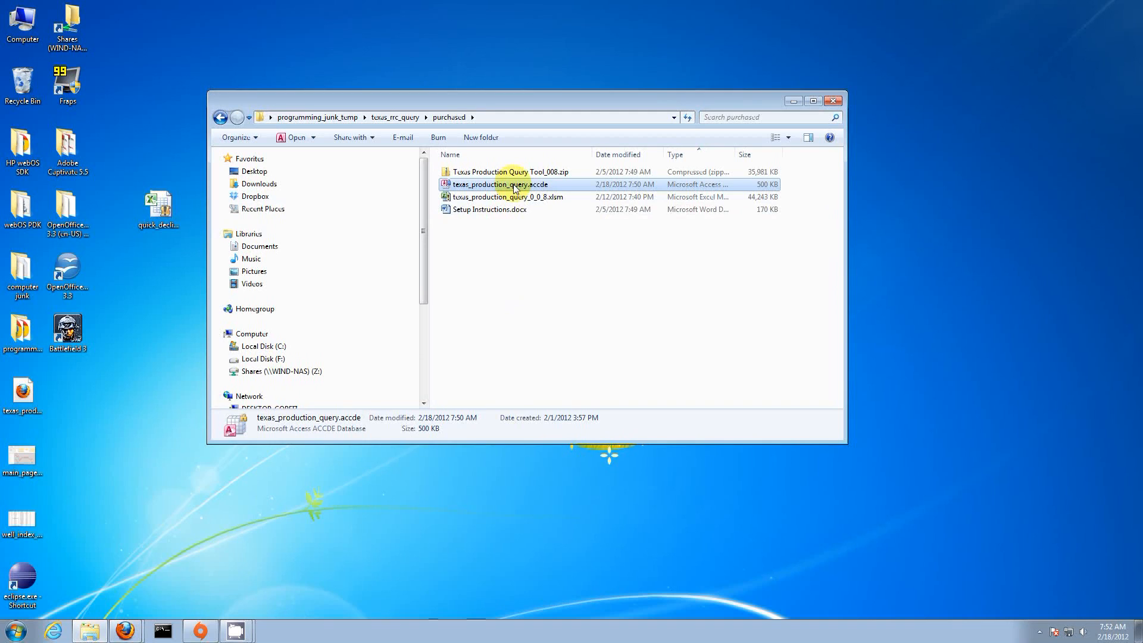
click(486, 241)
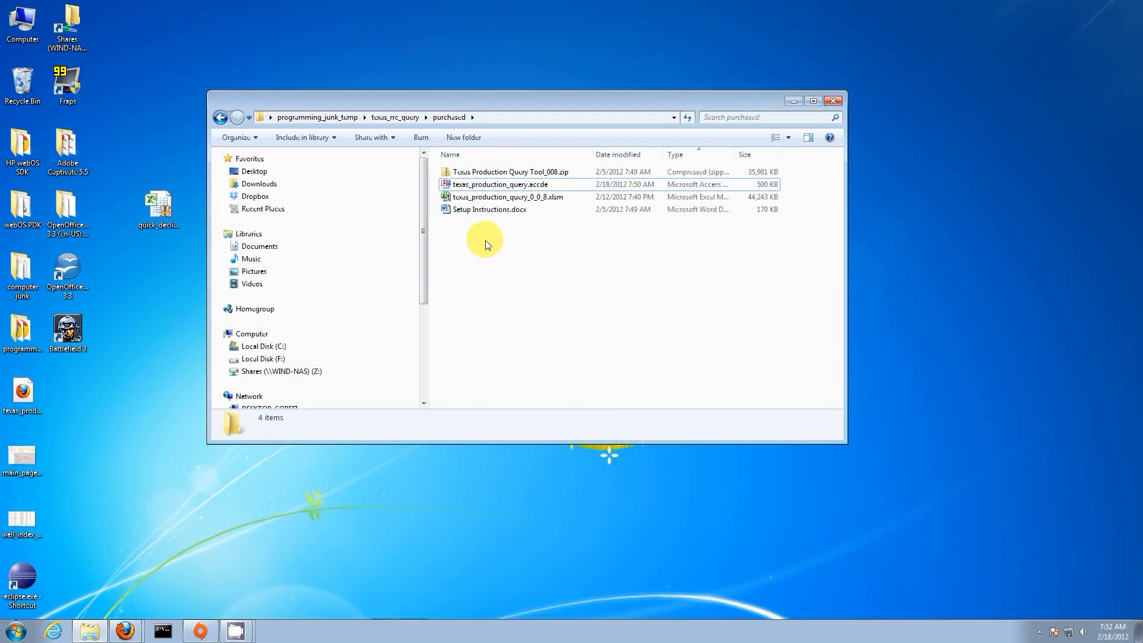
click(220, 116)
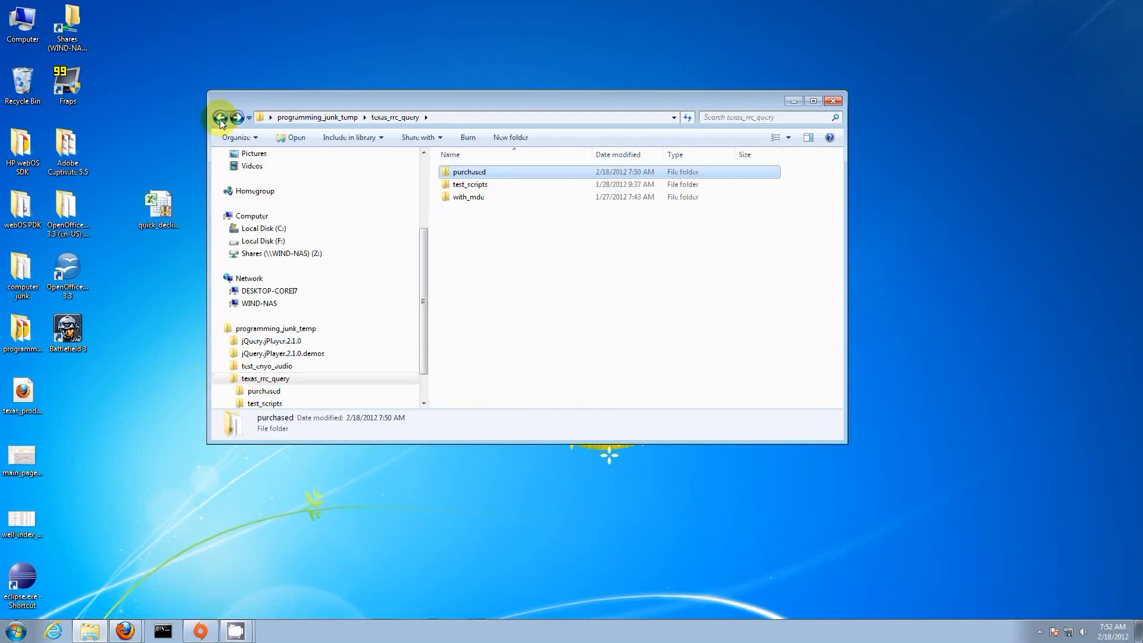
Step: Reopen the purchased folder, select texas_production_query_0_0_8.xlsm, and open the Start menu
double_click(462, 178)
click(506, 196)
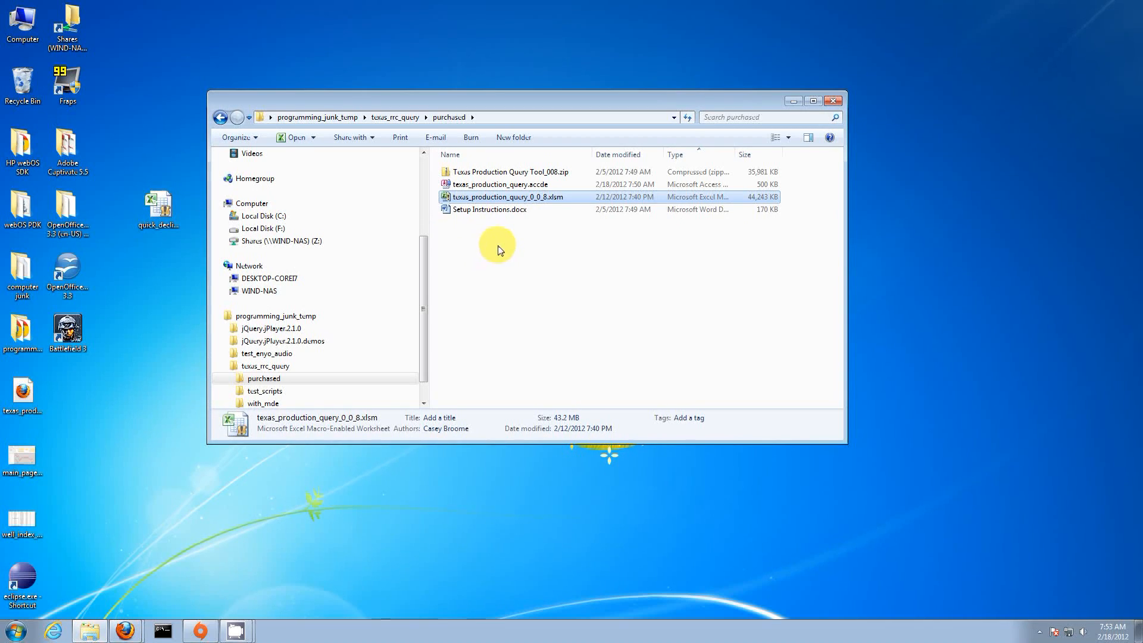
click(12, 632)
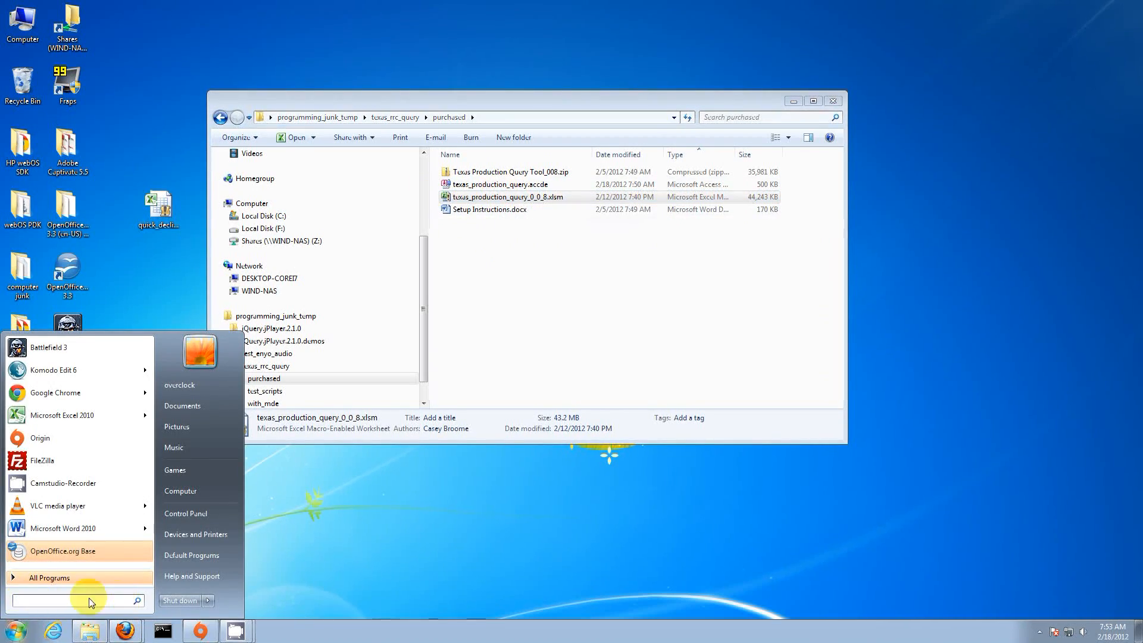
Step: Launch Microsoft Access 2010 from All Programs > Microsoft Office and show its File backstage page
click(65, 577)
scroll(101, 458, down, 5)
scroll(98, 476, down, 6)
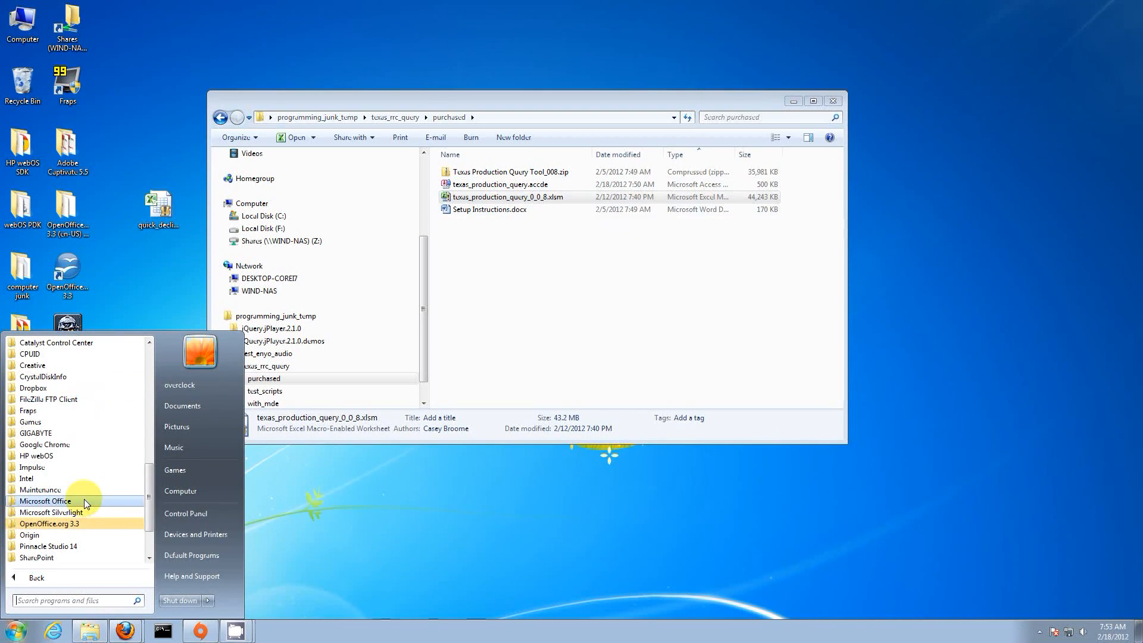
click(85, 500)
click(70, 445)
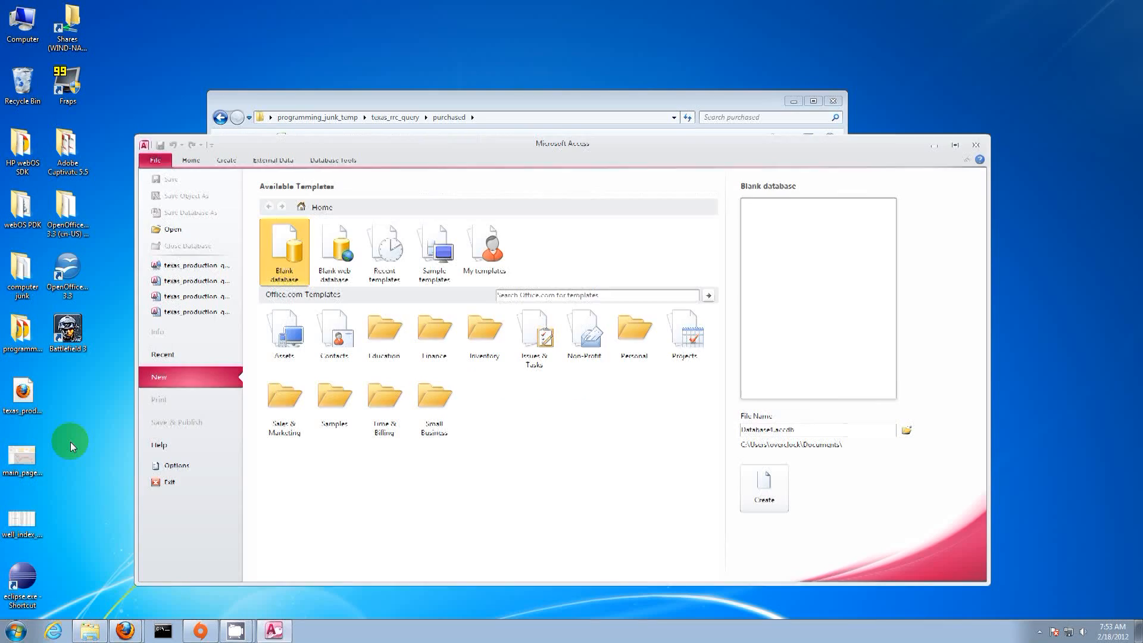
click(152, 159)
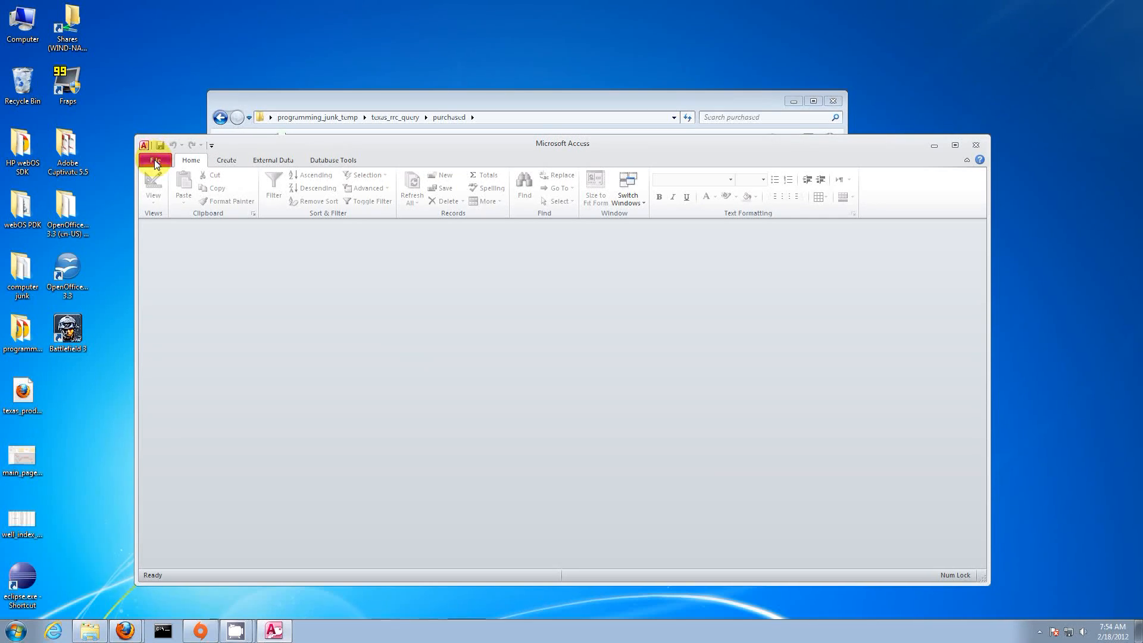
click(155, 160)
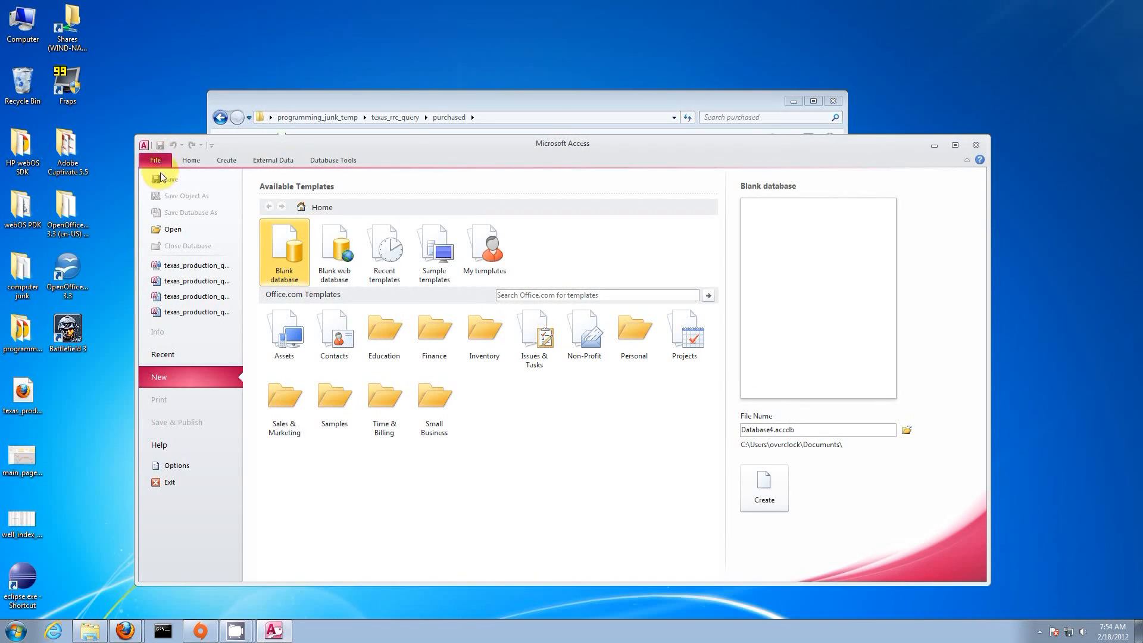
Step: Set Access's Trust Center macro setting to Enable all macros, confirm, and close Access
click(184, 466)
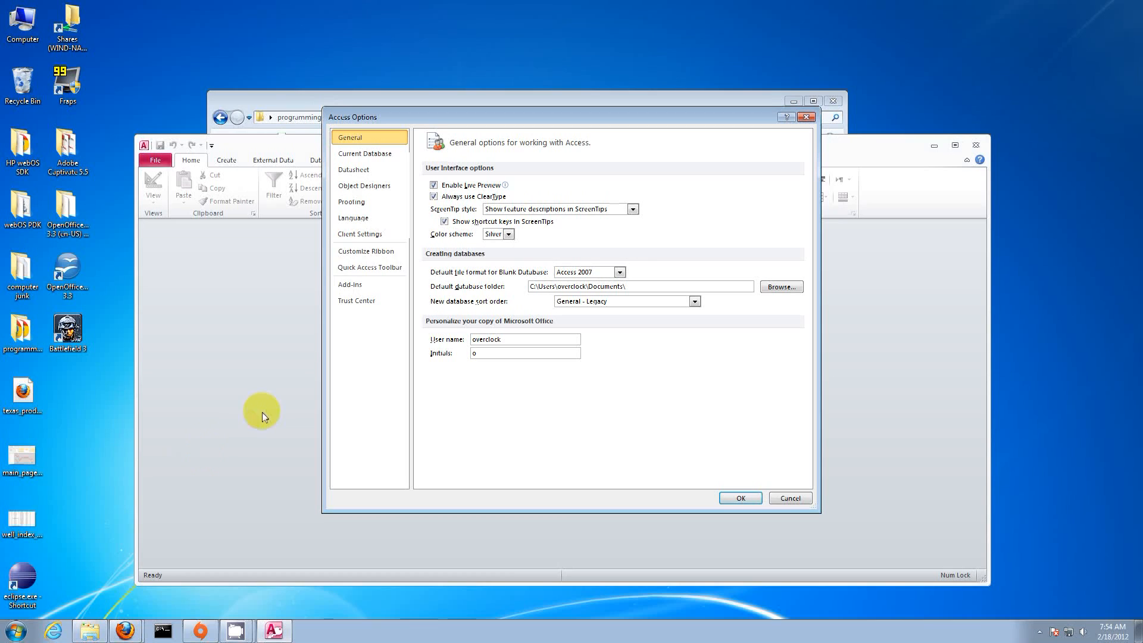
click(388, 299)
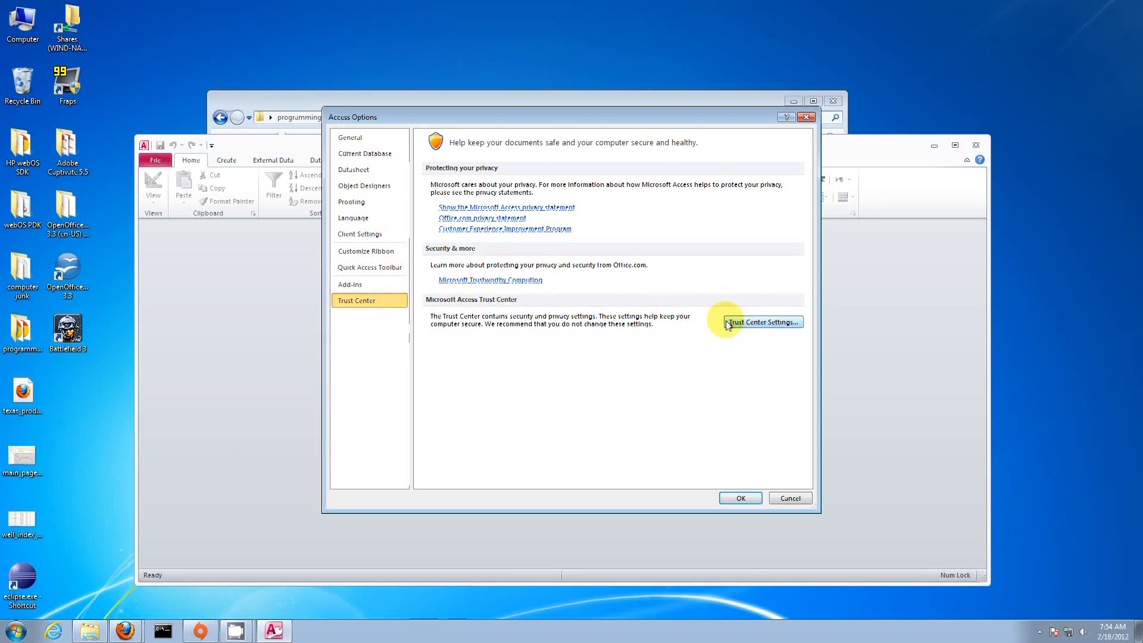
click(747, 322)
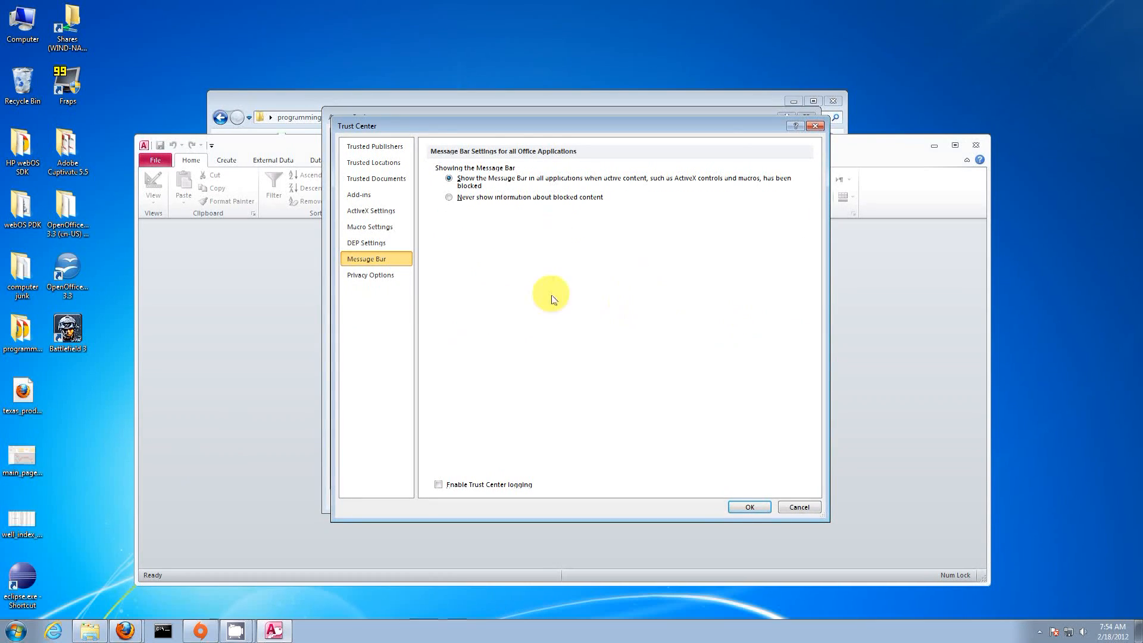
click(385, 227)
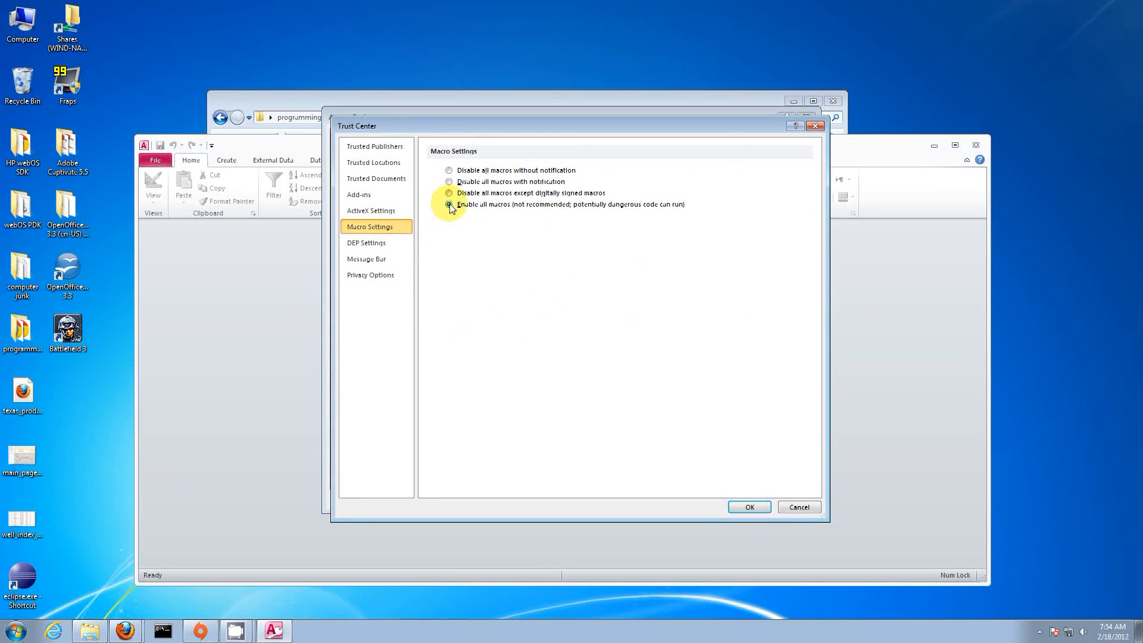
click(750, 507)
click(744, 498)
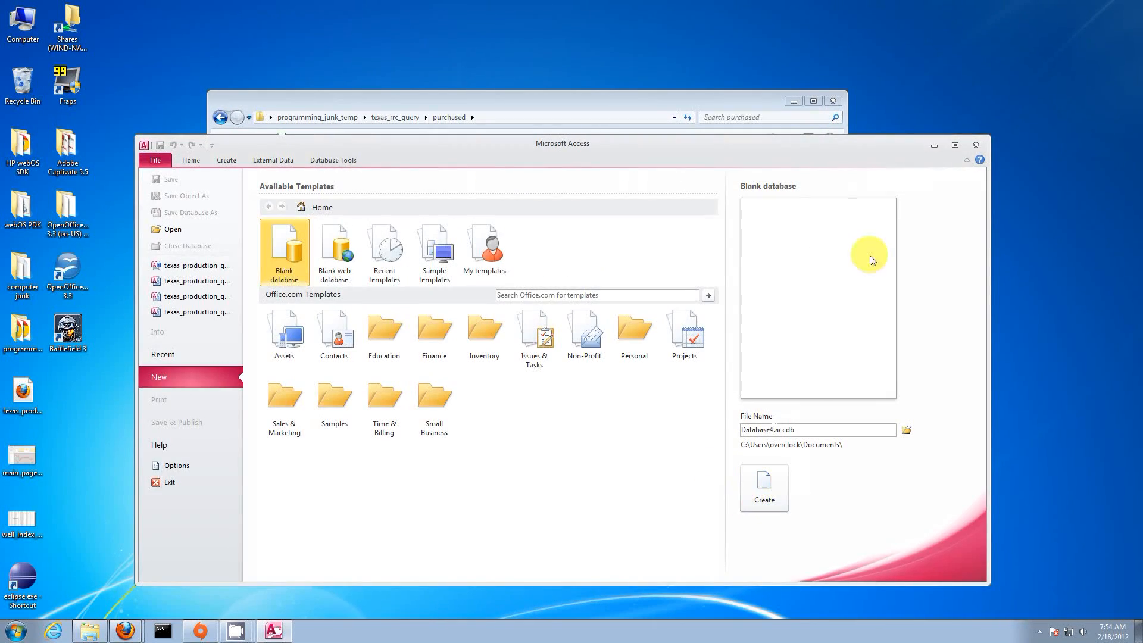
click(976, 145)
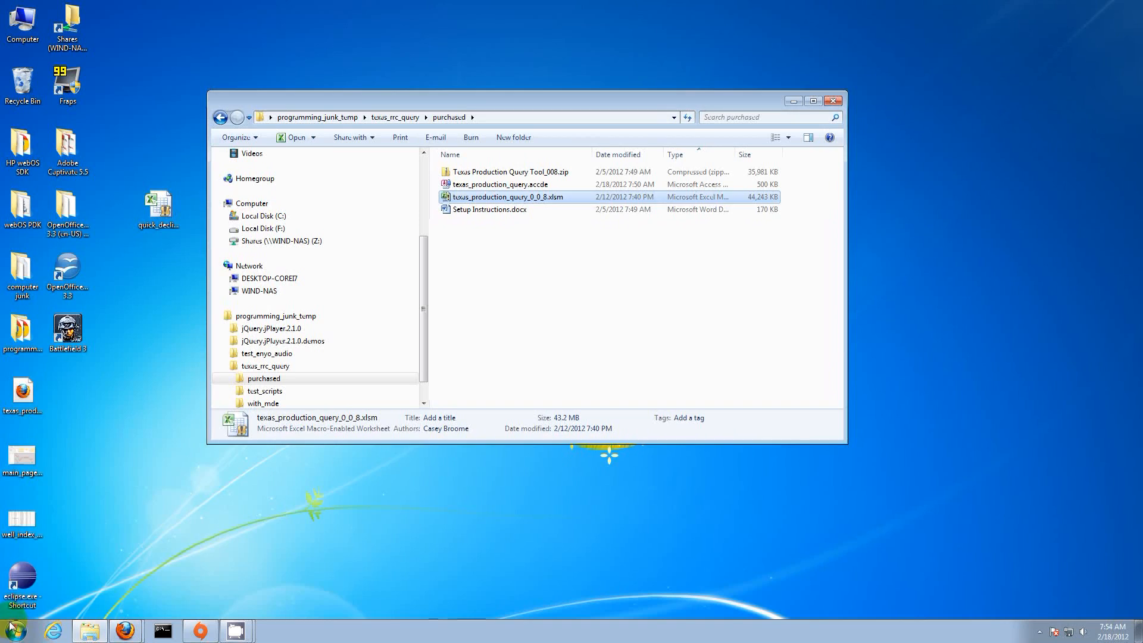
Step: Launch Excel 2010 from All Programs > Microsoft Office
click(16, 630)
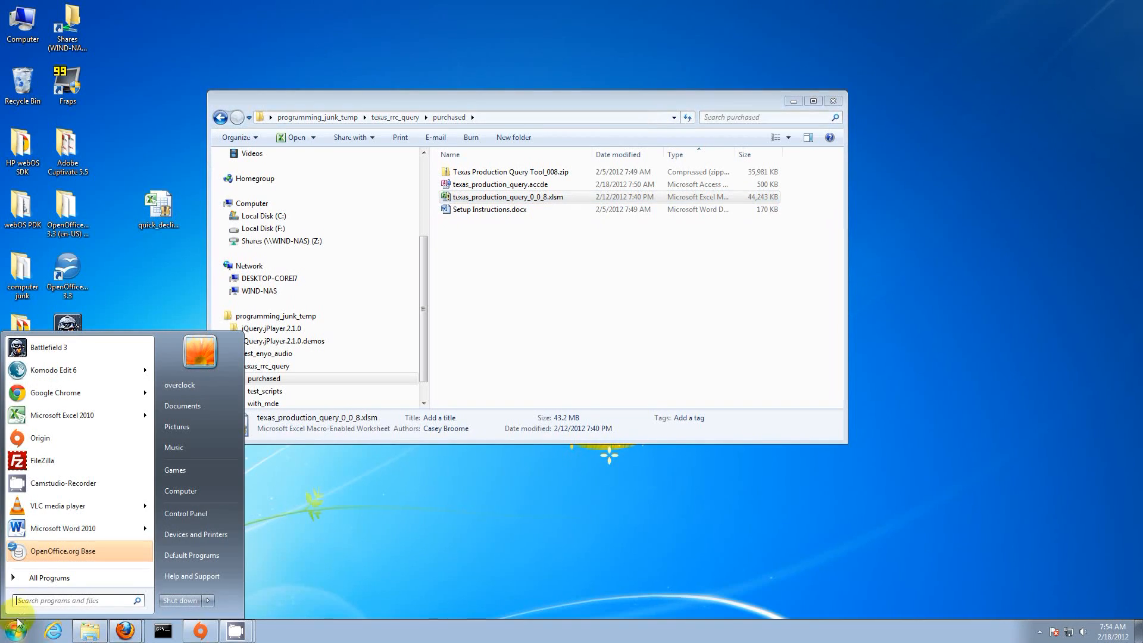
click(80, 577)
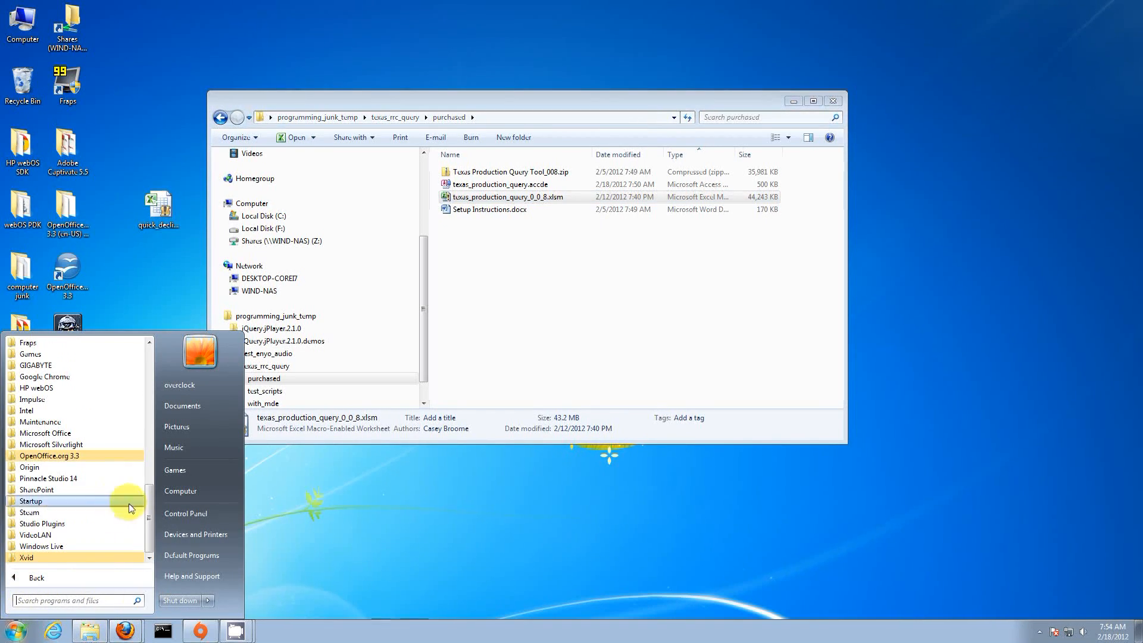
click(63, 433)
click(63, 456)
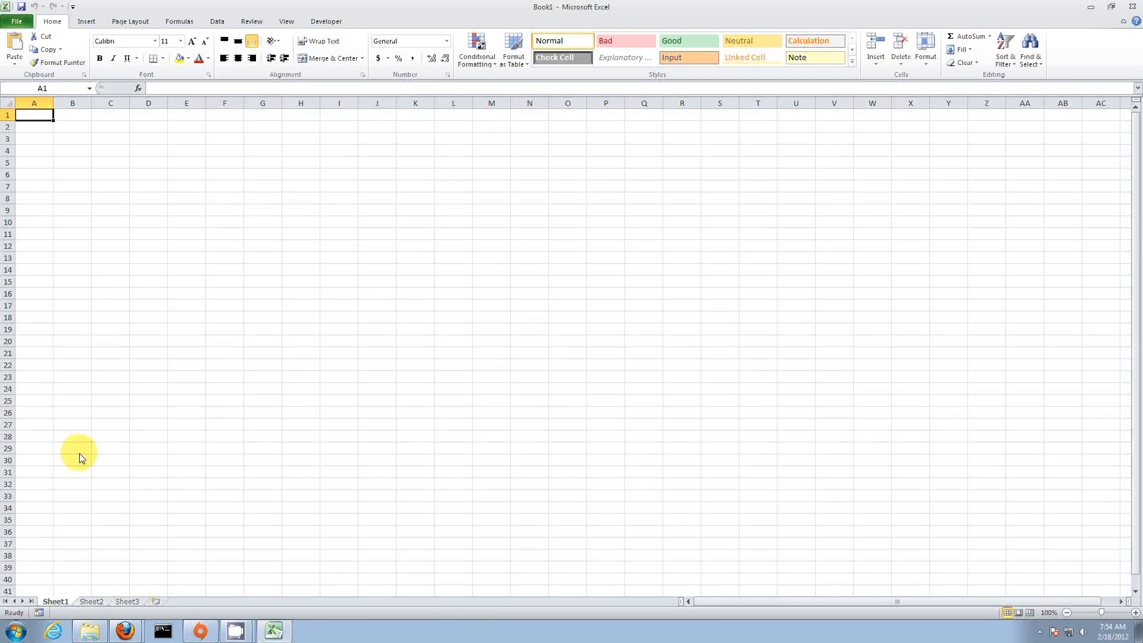
Step: Set Excel's Trust Center to Enable all macros, review Protected View, confirm, and close Excel
click(17, 22)
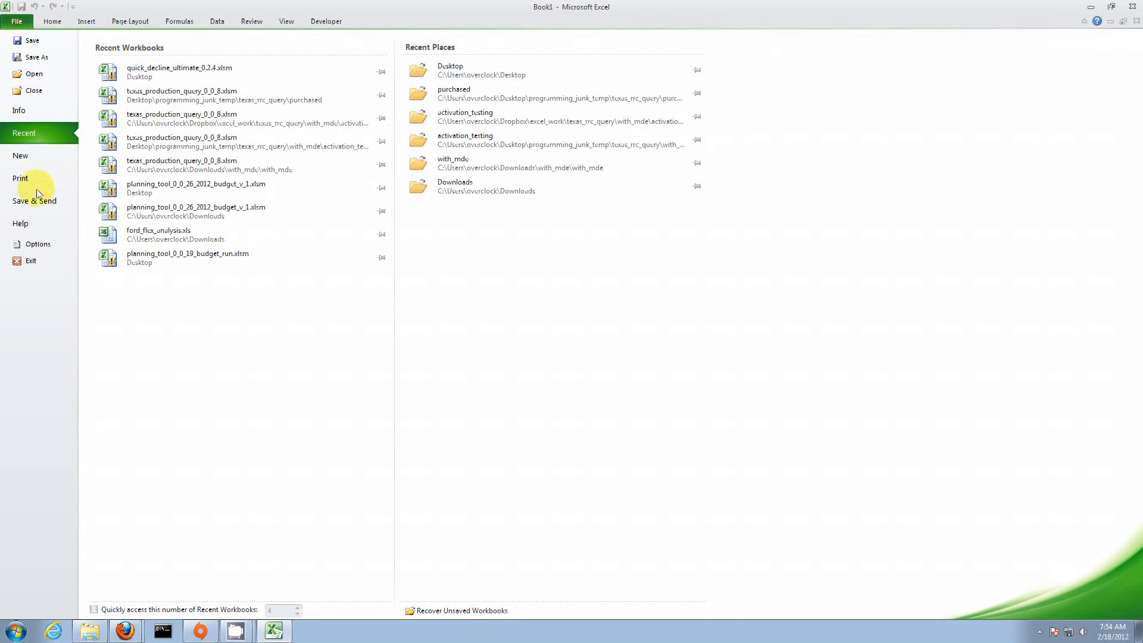
click(37, 246)
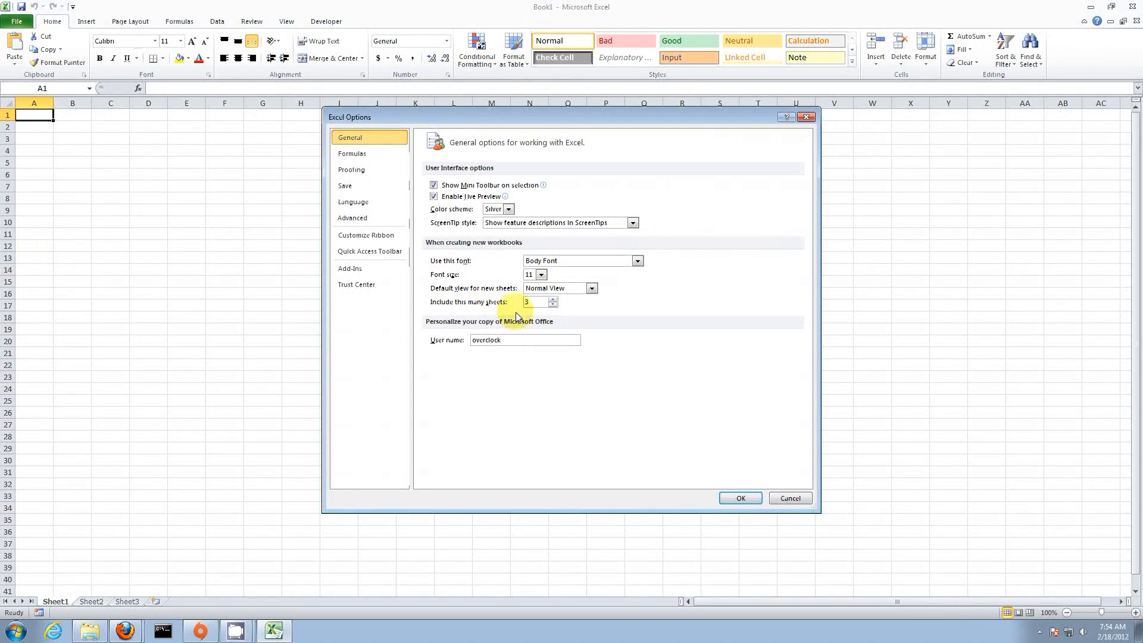
click(377, 286)
click(756, 323)
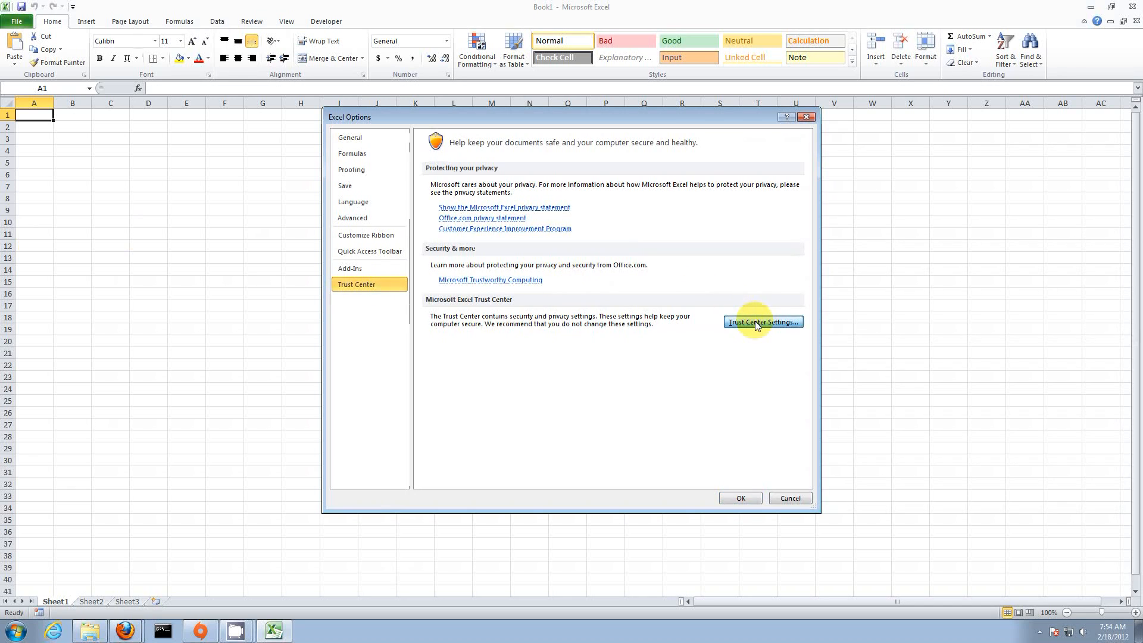
click(376, 232)
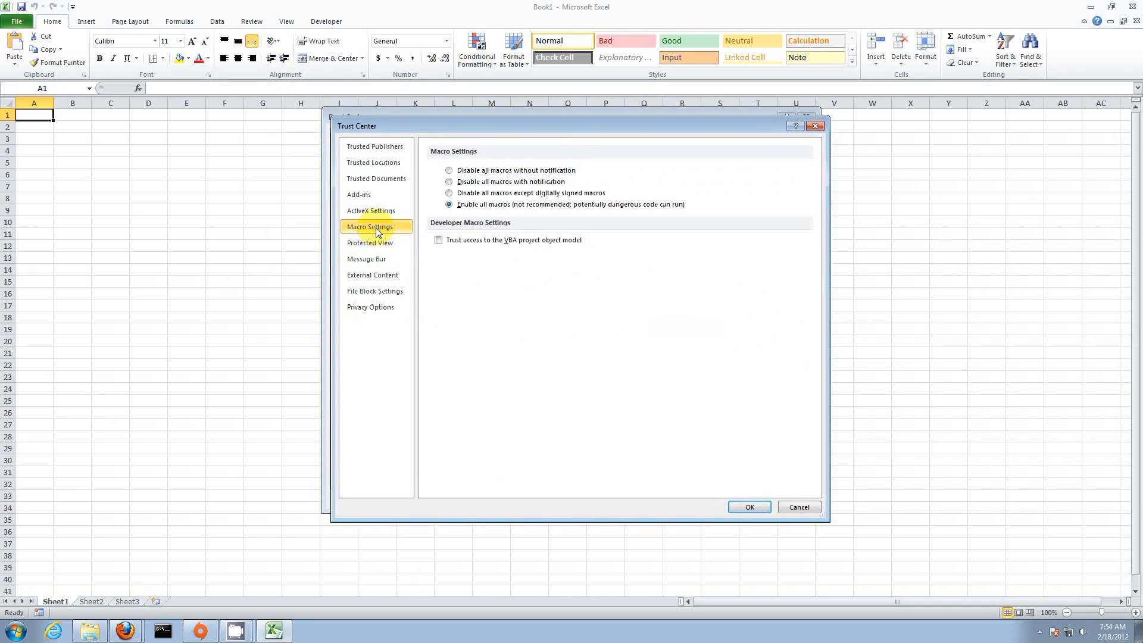
click(449, 204)
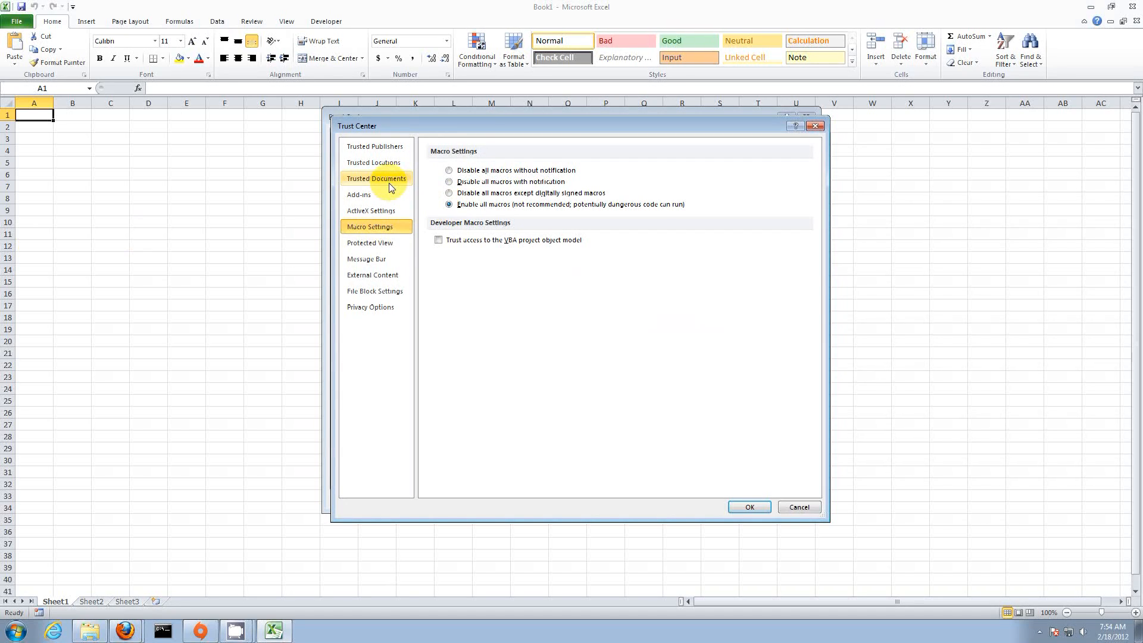
click(388, 244)
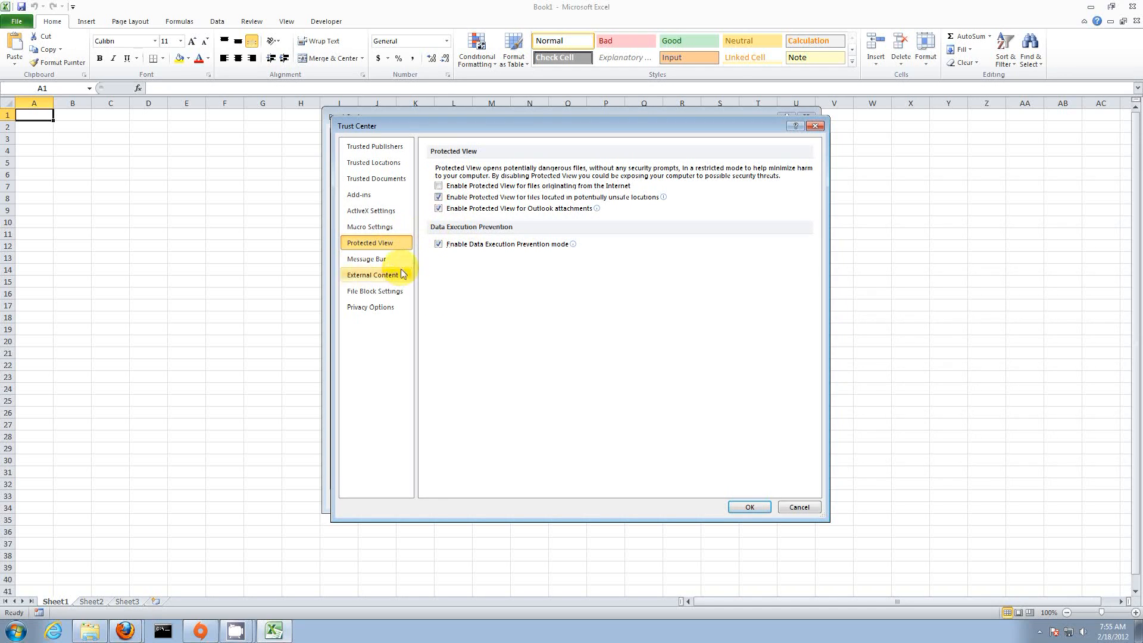
click(744, 508)
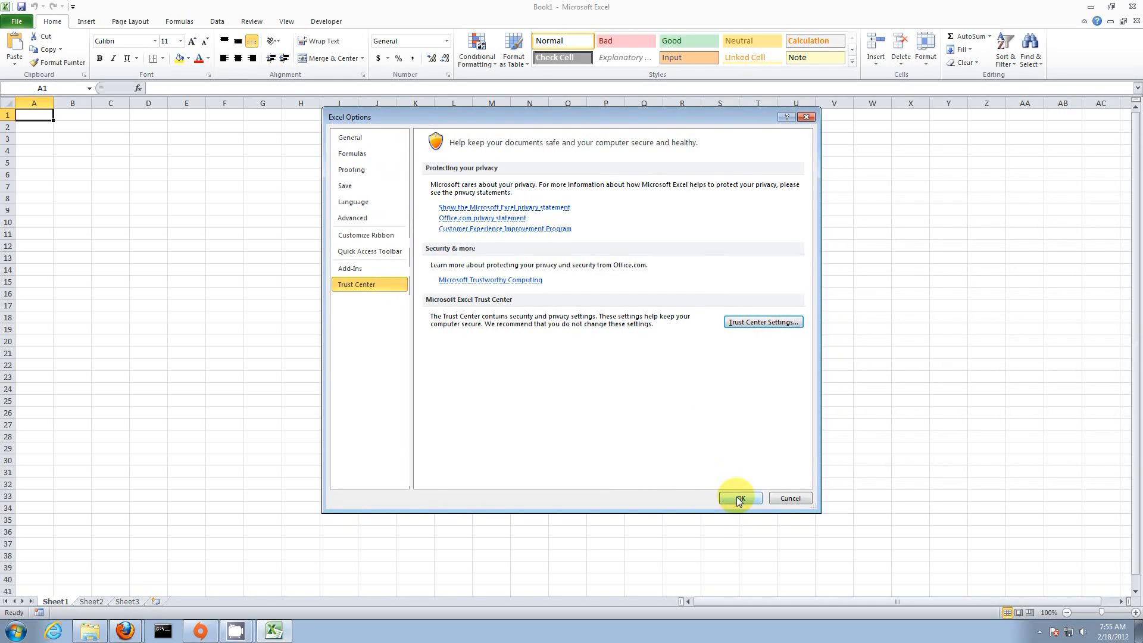
click(738, 498)
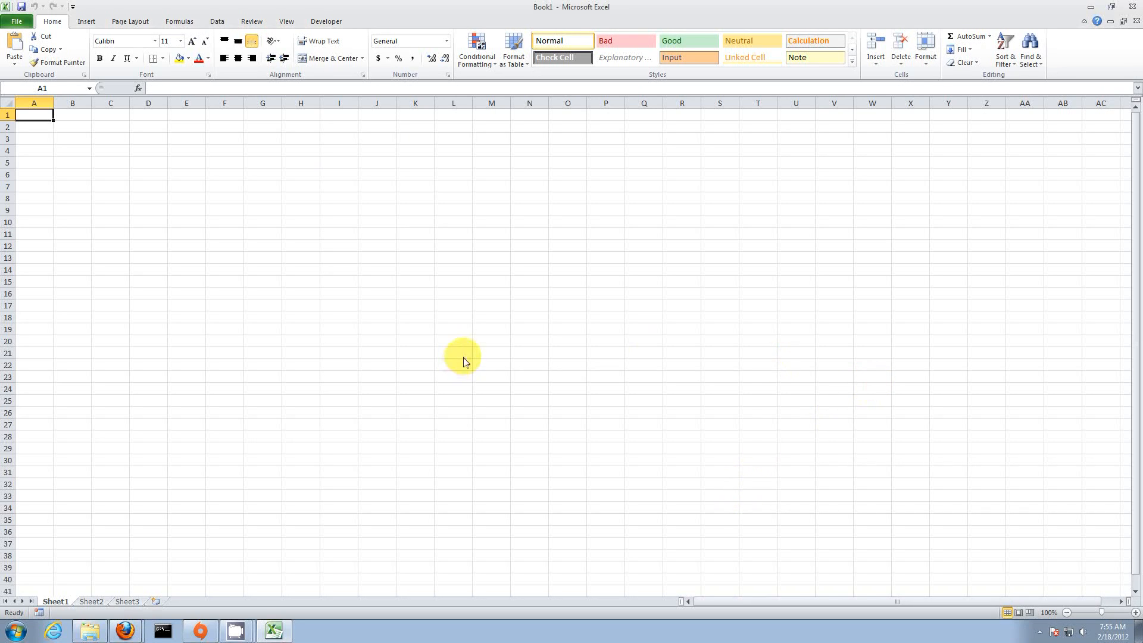
click(1134, 7)
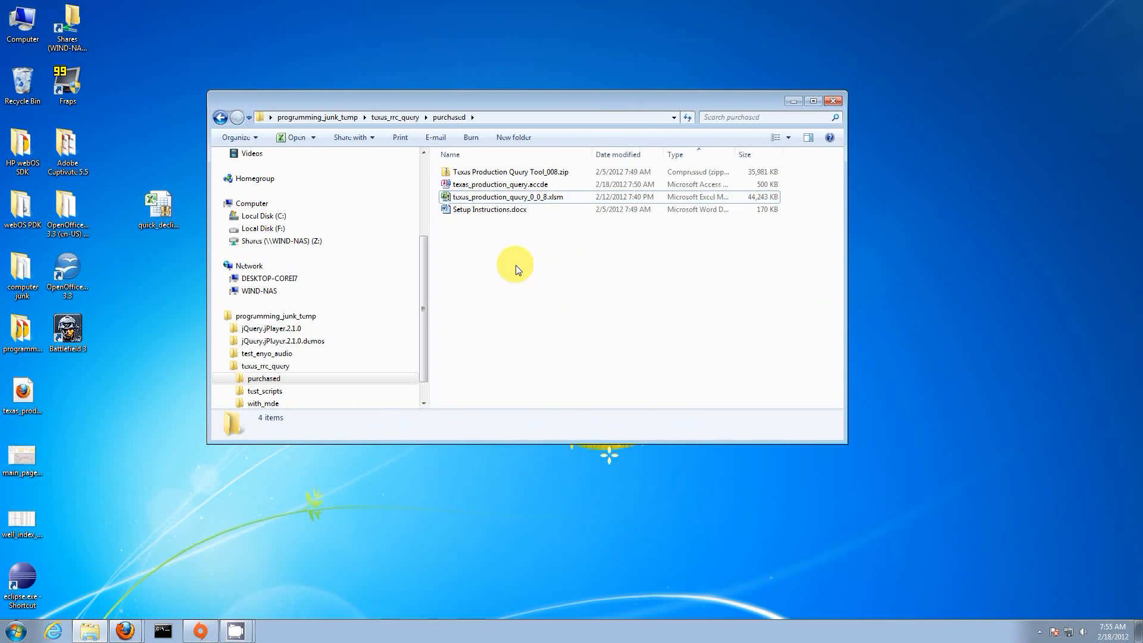
Step: Open texas_production_query_0_0_8.xlsm, accept the log-chart warning, and minimize Excel
click(521, 200)
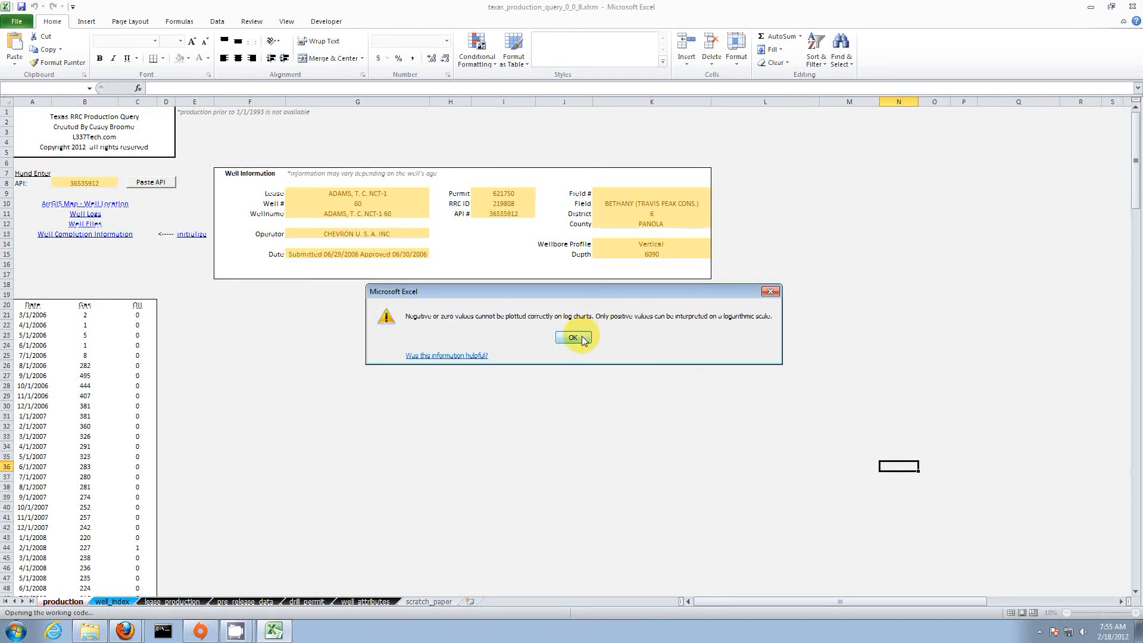
click(573, 337)
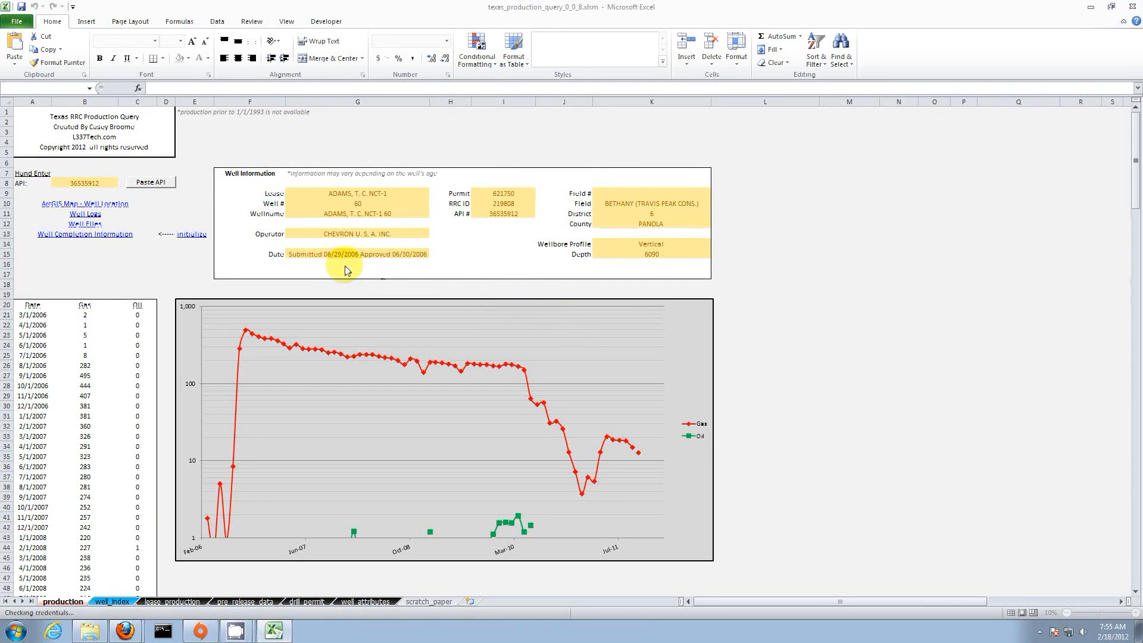
click(275, 630)
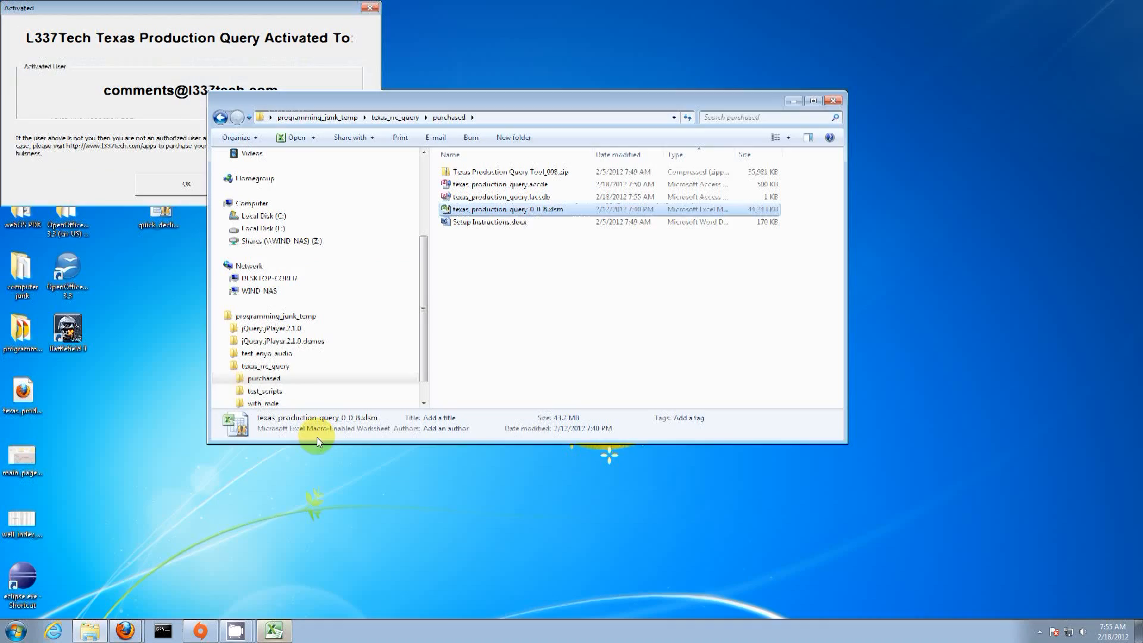
Step: Restore the Excel window, centre and dismiss the Activated notice, then select cell M17
click(275, 629)
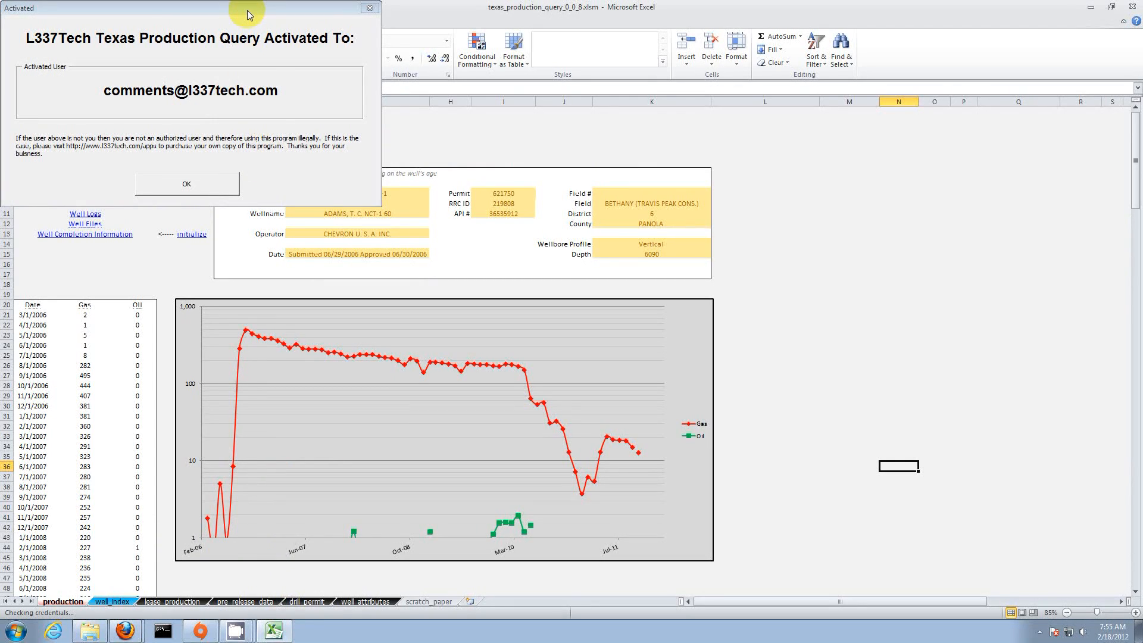
drag(248, 15, 571, 228)
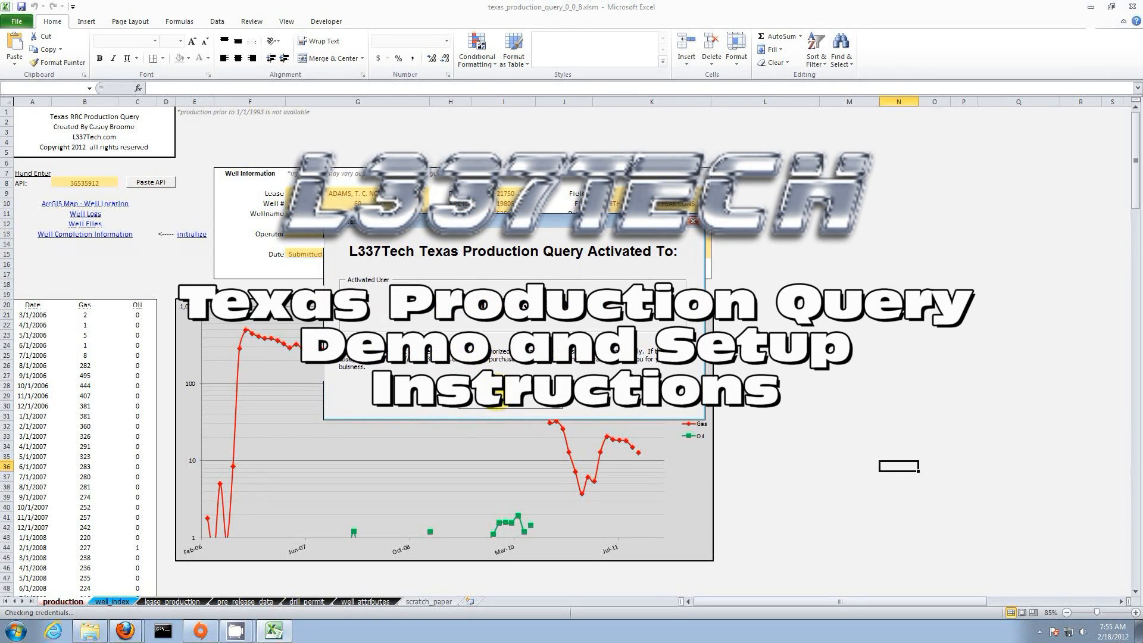
click(526, 402)
click(823, 273)
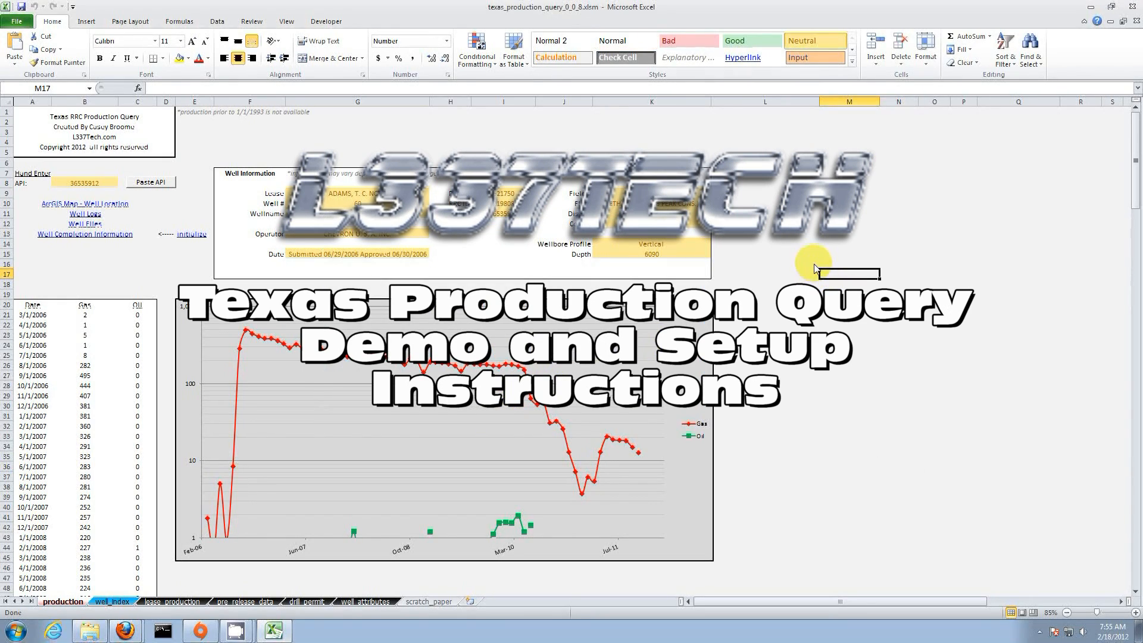